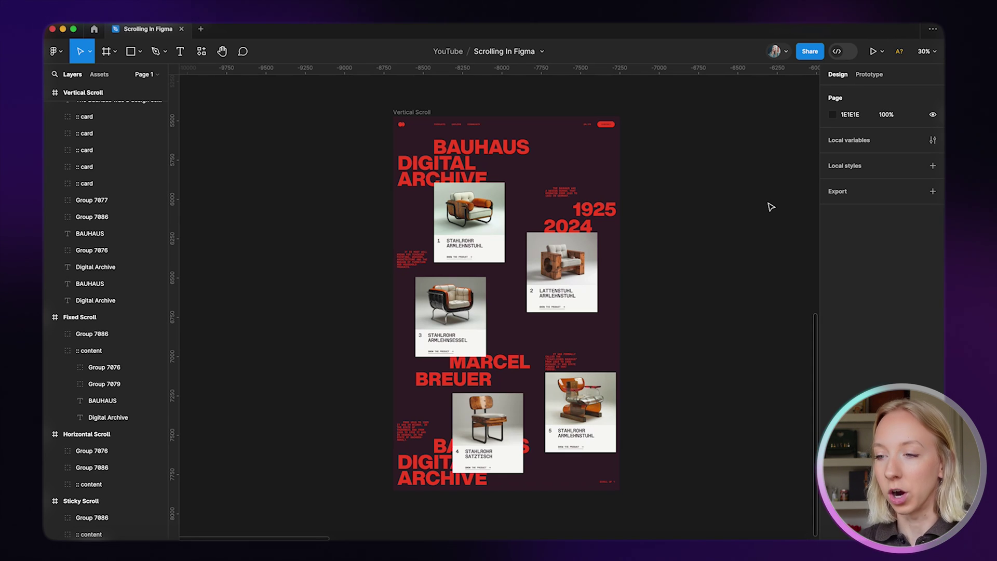
Pan over to the Bauhaus Digital Archive frame and show its Prototype settings
{"action": "scroll", "coordinate": [722, 209], "scroll_direction": "right", "scroll_amount": 3}
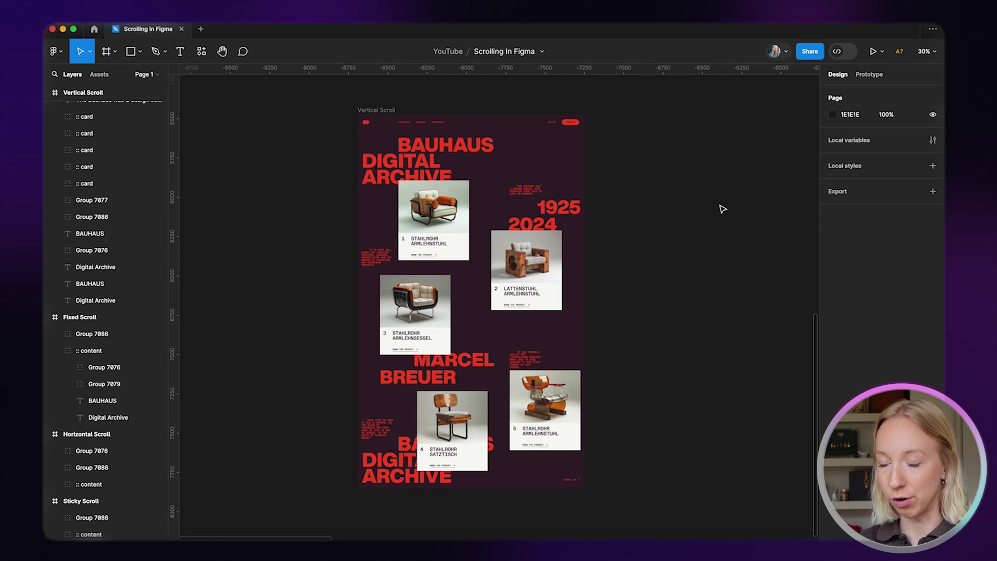
{"action": "key", "text": "shift+e"}
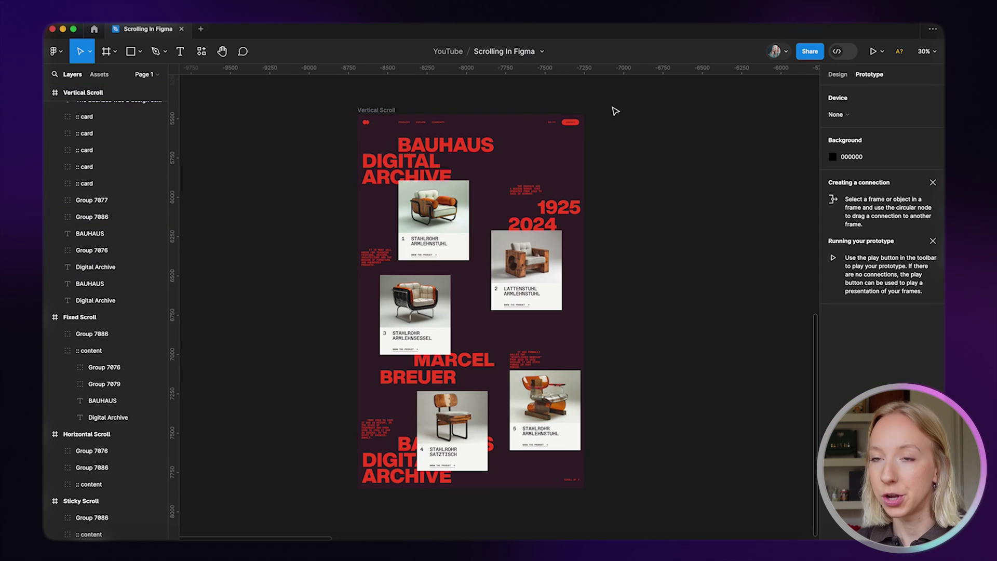
Select the Vertical Scroll frame and view its 1440 × 2380 Frame properties in Design
{"action": "left_click", "coordinate": [385, 104]}
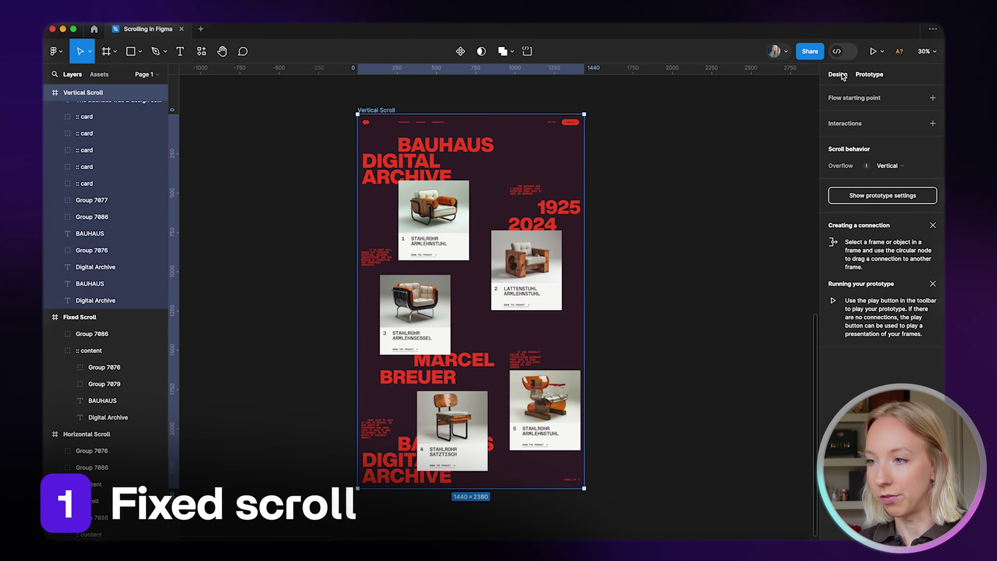
{"action": "key", "text": "shift+e"}
{"action": "left_click", "coordinate": [669, 327]}
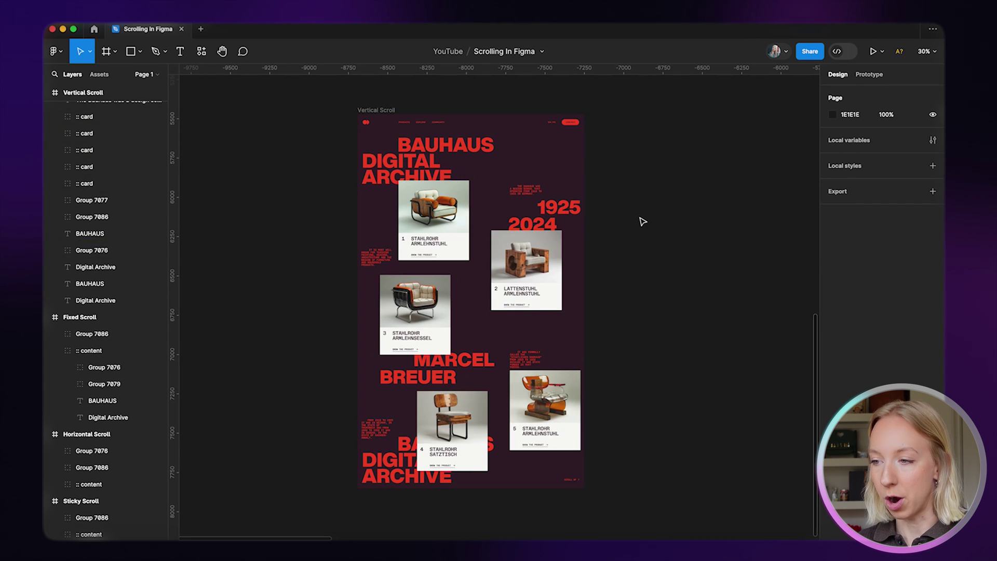
{"action": "left_click", "coordinate": [369, 110]}
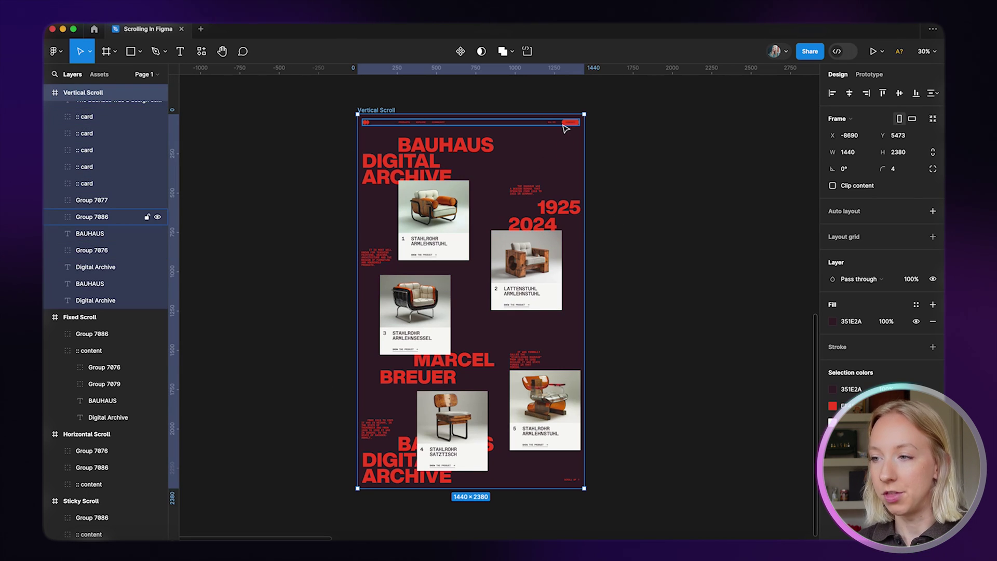
{"action": "scroll", "coordinate": [593, 287], "scroll_direction": "down", "scroll_amount": 2}
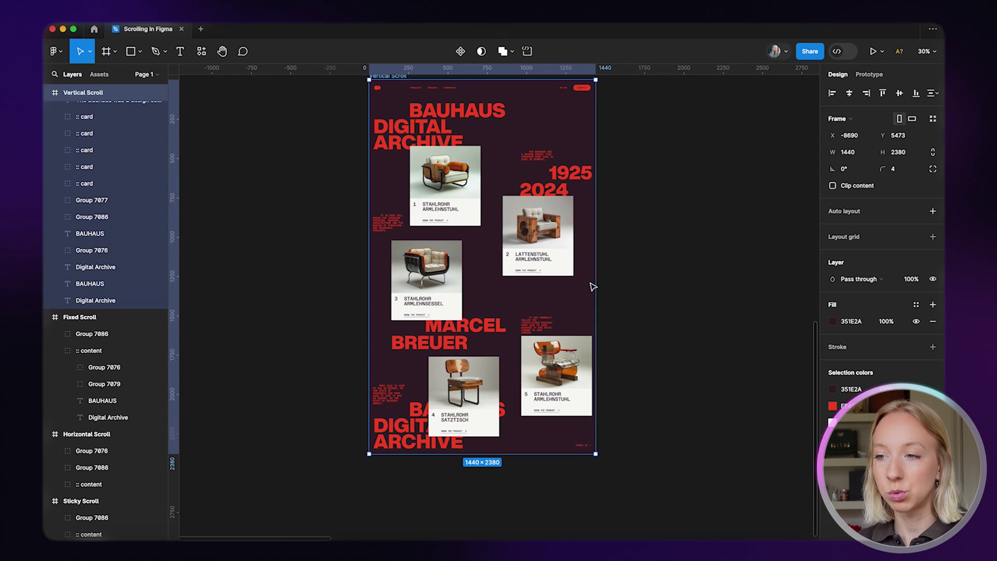
{"action": "scroll", "coordinate": [591, 284], "scroll_direction": "up", "scroll_amount": 2}
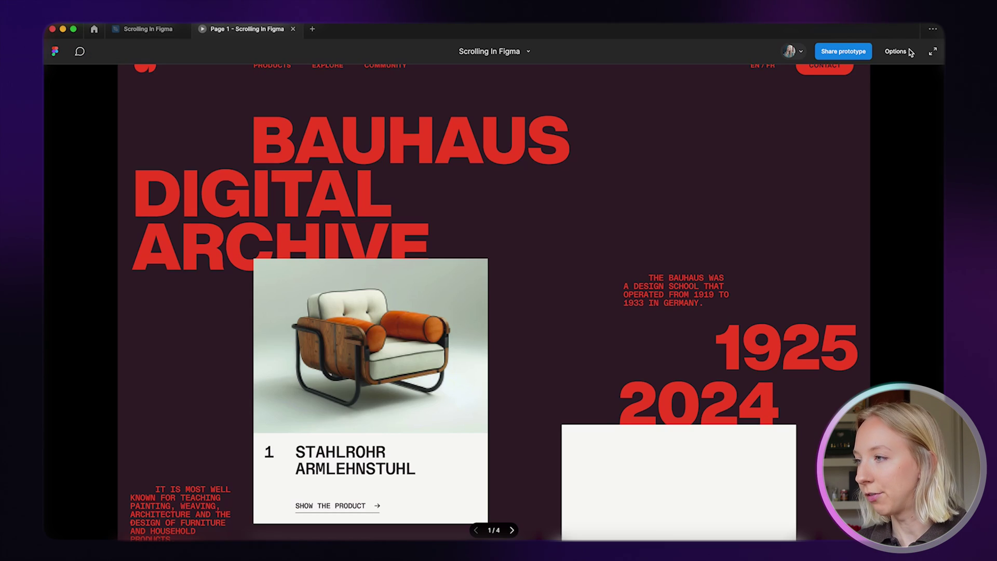
Set the prototype preview's view option to Fit to screen
{"action": "left_click", "coordinate": [908, 51]}
{"action": "left_click", "coordinate": [895, 93]}
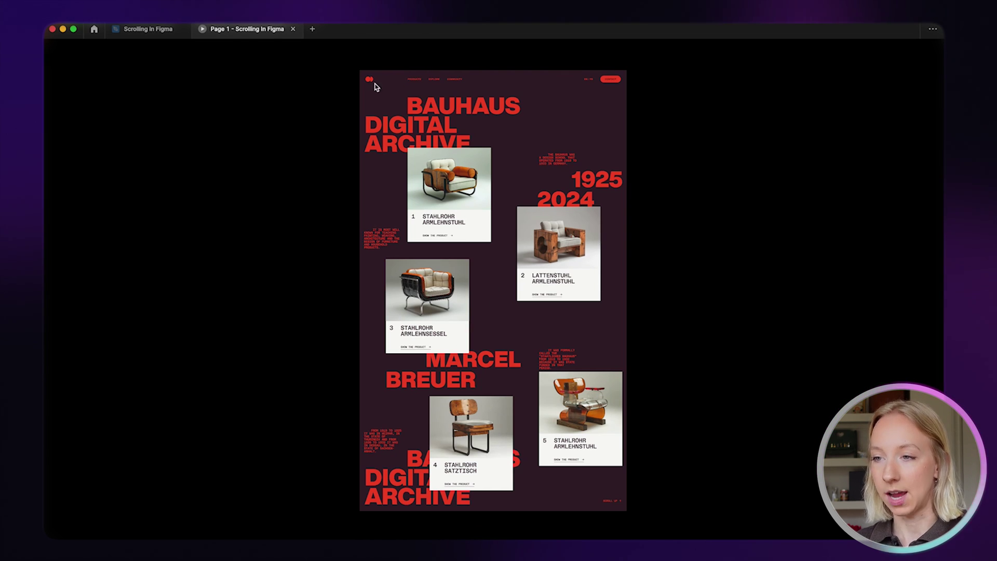
Resize the Vertical Scroll frame to 1440 × 834 by dragging its bottom edge up
{"action": "left_click", "coordinate": [155, 29]}
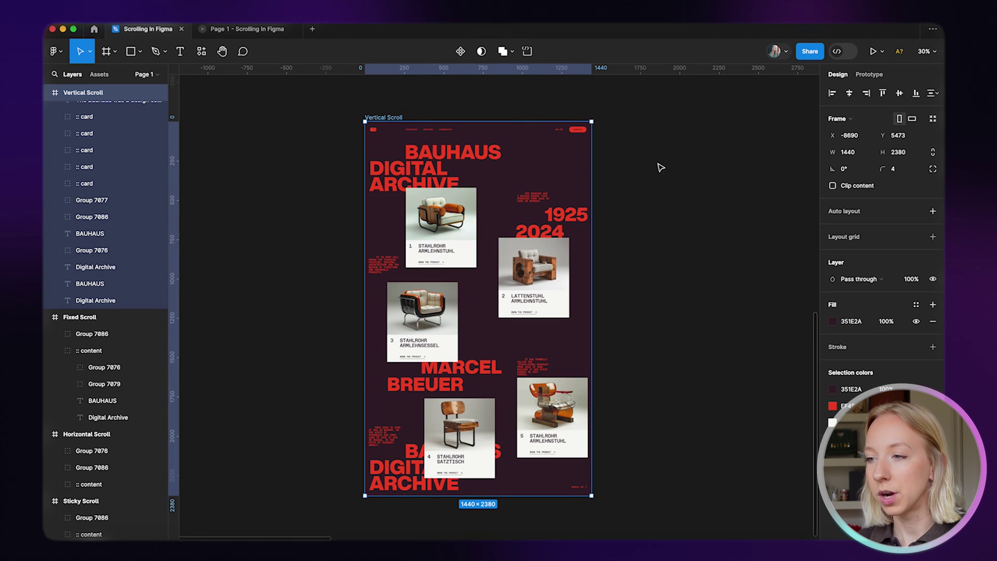
{"action": "left_click", "coordinate": [657, 166]}
{"action": "left_click", "coordinate": [400, 119]}
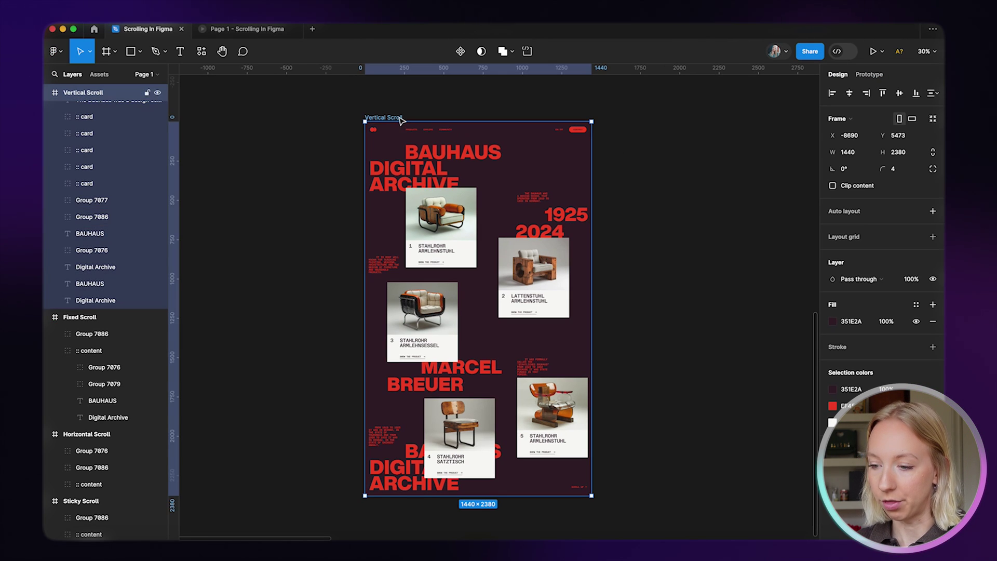
{"action": "left_click_drag", "start_coordinate": [491, 495], "coordinate": [554, 251]}
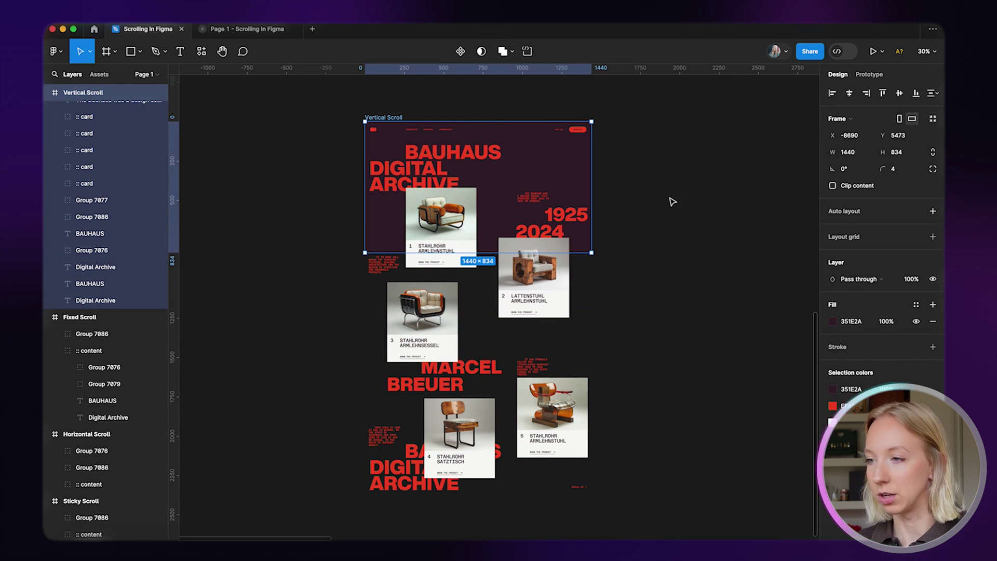
{"action": "left_click", "coordinate": [499, 106]}
{"action": "left_click", "coordinate": [387, 117]}
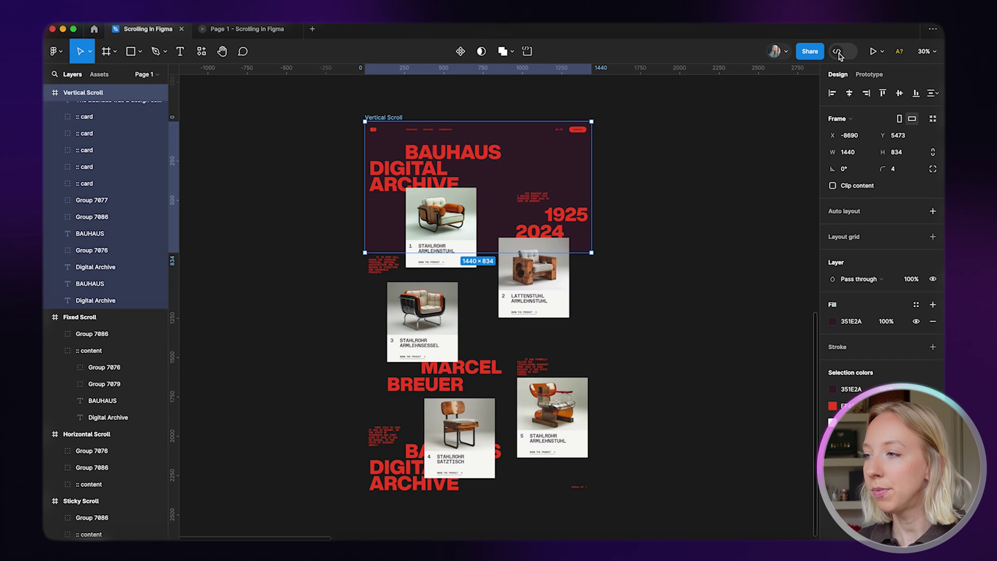
Confirm the Vertical Scroll frame's Overflow is set to Vertical in Prototype settings
{"action": "left_click", "coordinate": [869, 74]}
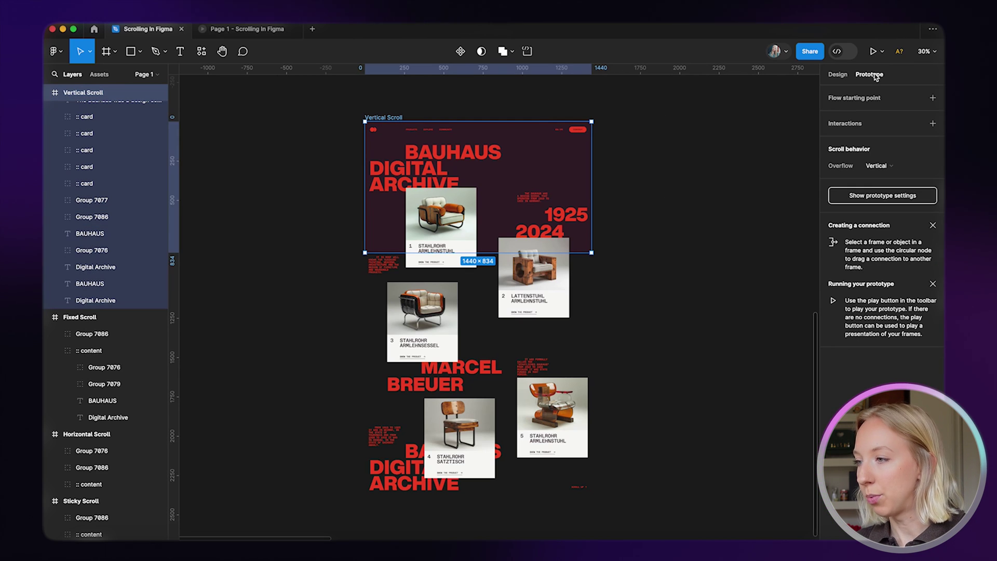
{"action": "left_click", "coordinate": [717, 140]}
{"action": "left_click", "coordinate": [385, 118]}
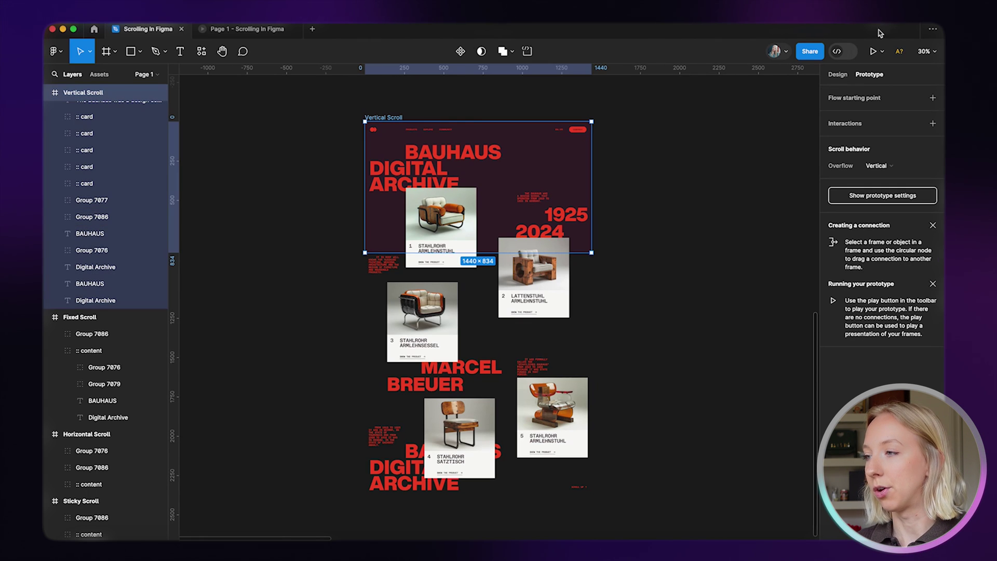
Play the prototype, scroll the 834-tall Vertical Scroll frame up and down, then close the preview
{"action": "left_click", "coordinate": [873, 51]}
{"action": "scroll", "coordinate": [523, 255], "scroll_direction": "down", "scroll_amount": 1}
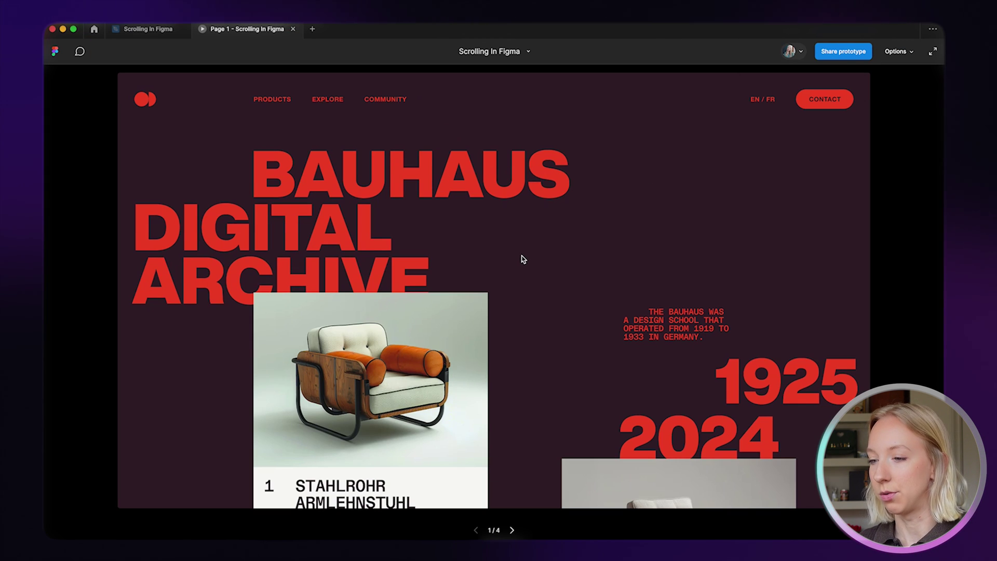
{"action": "scroll", "coordinate": [523, 316], "scroll_direction": "down", "scroll_amount": 10}
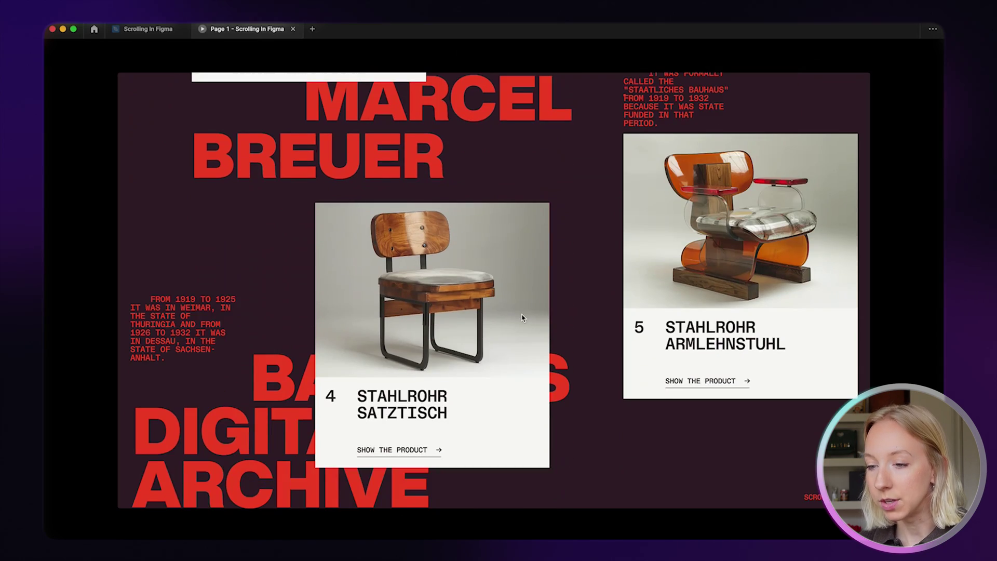
{"action": "scroll", "coordinate": [523, 318], "scroll_direction": "up", "scroll_amount": 10}
{"action": "scroll", "coordinate": [523, 318], "scroll_direction": "down", "scroll_amount": 10}
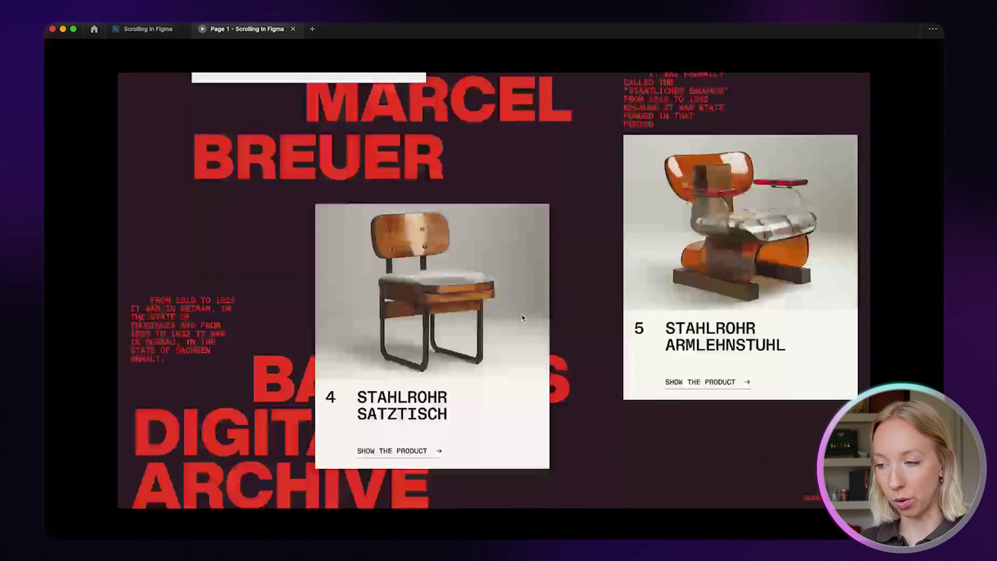
{"action": "scroll", "coordinate": [523, 318], "scroll_direction": "up", "scroll_amount": 10}
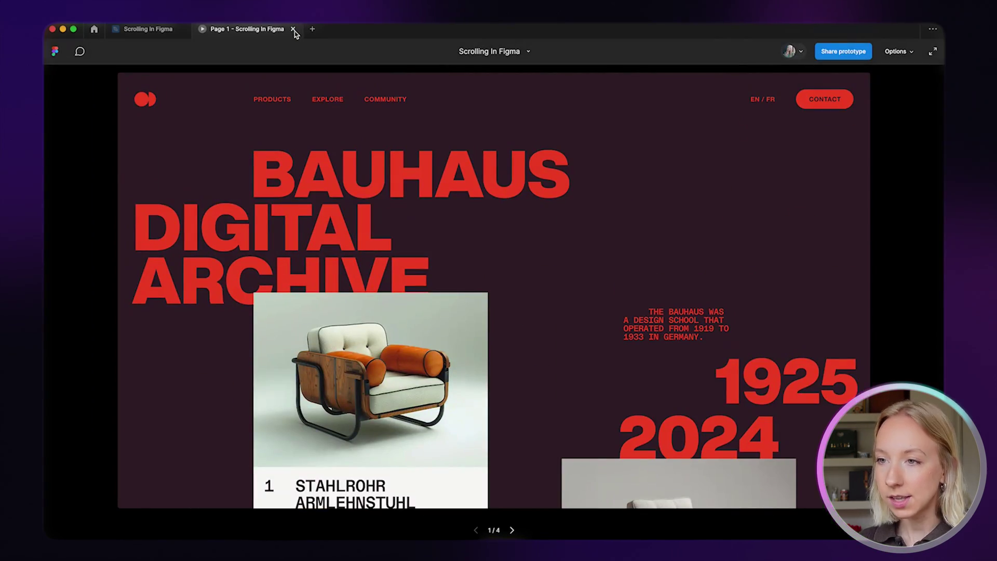
{"action": "left_click", "coordinate": [293, 29]}
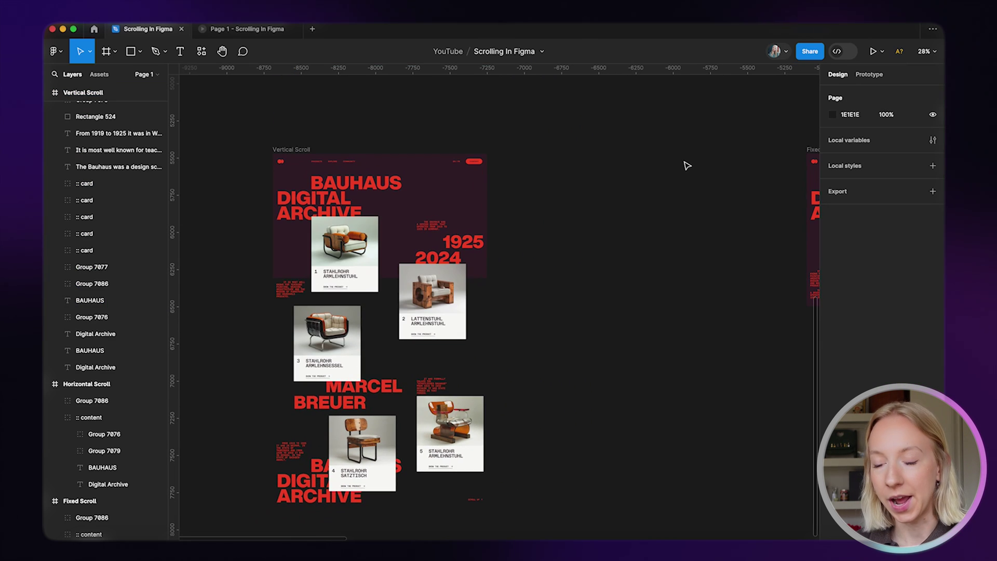
Select all five chair cards and move them beside the Fixed Scroll frame
{"action": "scroll", "coordinate": [687, 165], "scroll_direction": "right", "scroll_amount": 3}
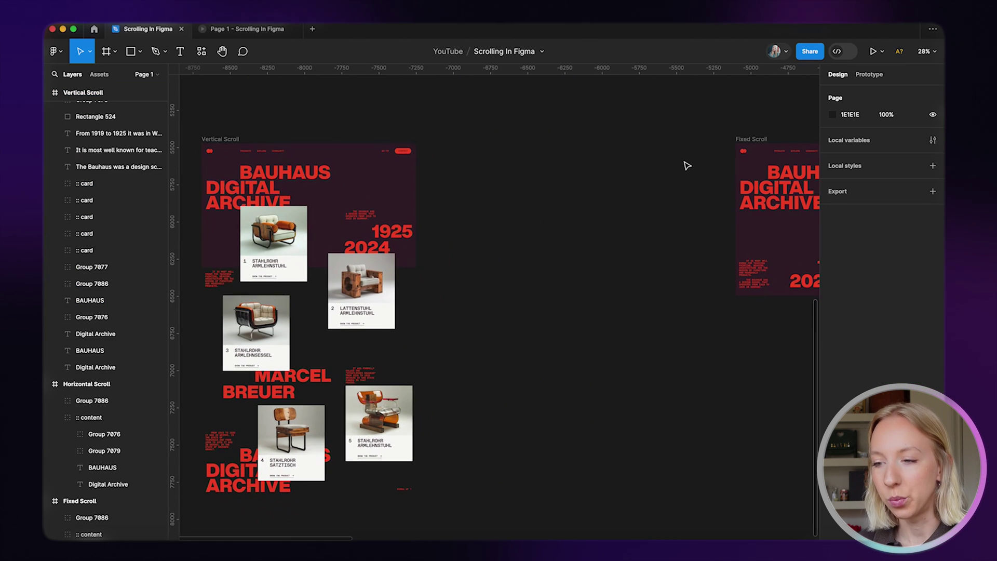
{"action": "scroll", "coordinate": [675, 249], "scroll_direction": "right", "scroll_amount": 5}
{"action": "scroll", "coordinate": [666, 247], "scroll_direction": "up", "scroll_amount": 5}
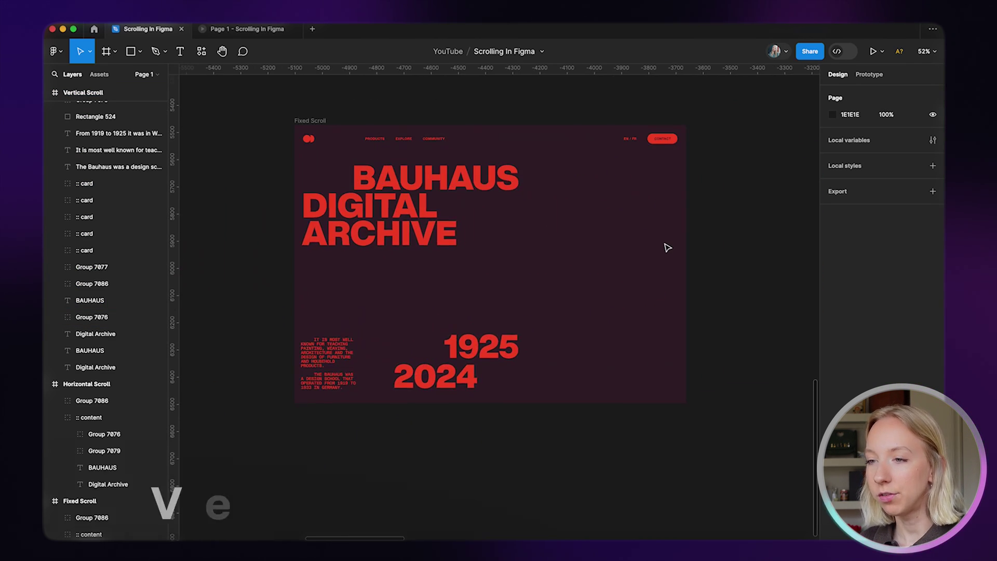
{"action": "left_click", "coordinate": [503, 296]}
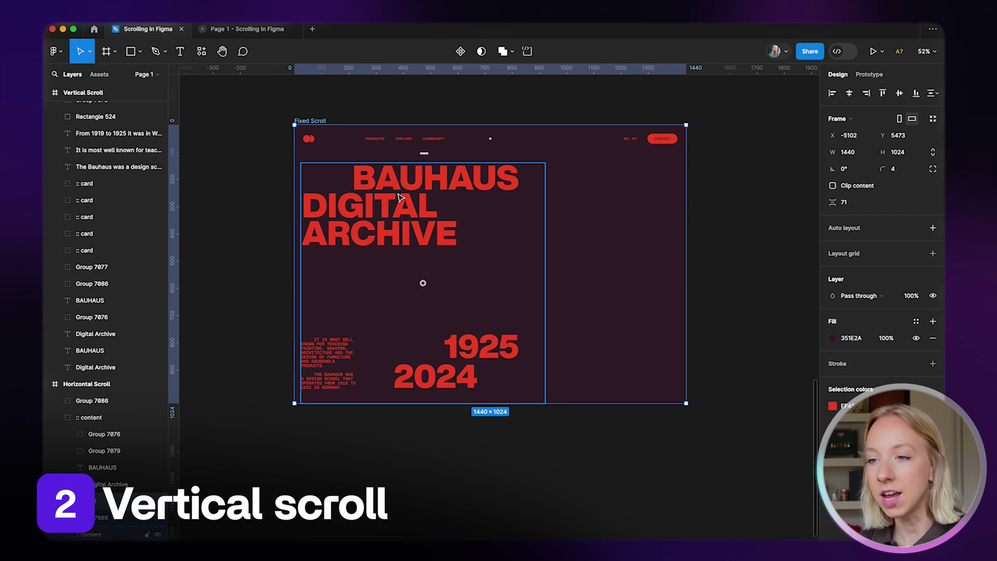
{"action": "scroll", "coordinate": [400, 197], "scroll_direction": "down", "scroll_amount": 3}
{"action": "scroll", "coordinate": [399, 198], "scroll_direction": "left", "scroll_amount": 10}
{"action": "left_click", "coordinate": [103, 250]}
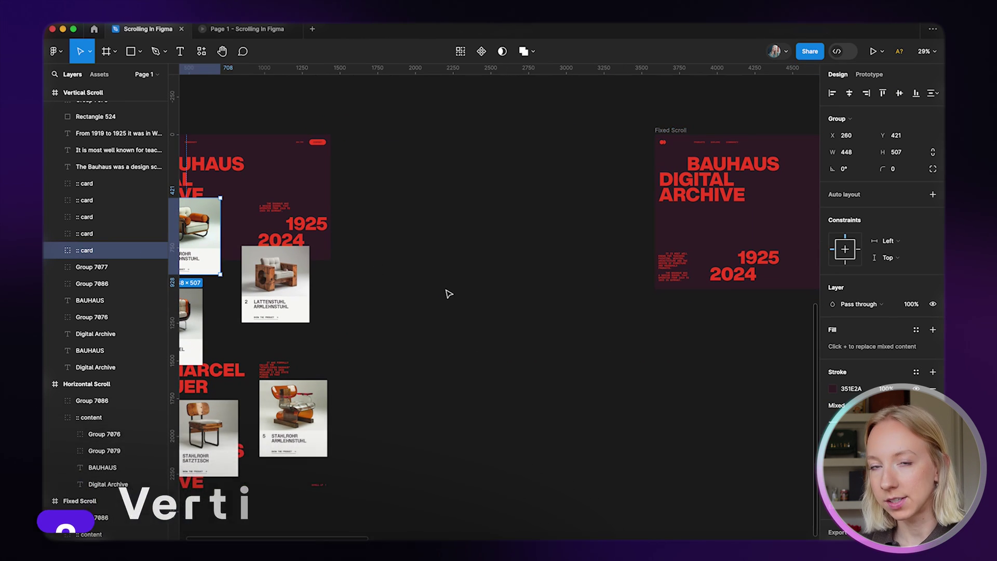
{"action": "scroll", "coordinate": [431, 288], "scroll_direction": "left", "scroll_amount": 3}
{"action": "left_click", "coordinate": [364, 280], "text": "shift"}
{"action": "left_click", "coordinate": [253, 301], "text": "shift"}
{"action": "left_click", "coordinate": [289, 415], "text": "shift"}
{"action": "left_click", "coordinate": [377, 394], "text": "shift"}
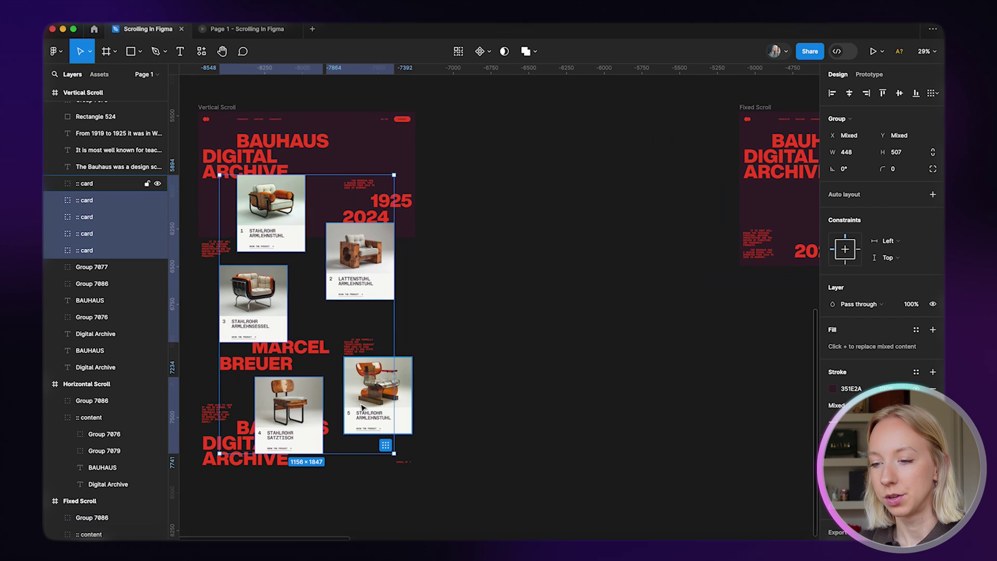
{"action": "left_click_drag", "start_coordinate": [372, 293], "coordinate": [681, 226]}
Wrap the cards in a vertical hug-width auto-layout frame with 24 gap, pasted as top-level
{"action": "scroll", "coordinate": [474, 337], "scroll_direction": "right", "scroll_amount": 10}
{"action": "scroll", "coordinate": [681, 226], "scroll_direction": "up", "scroll_amount": 3}
{"action": "left_click", "coordinate": [933, 194]}
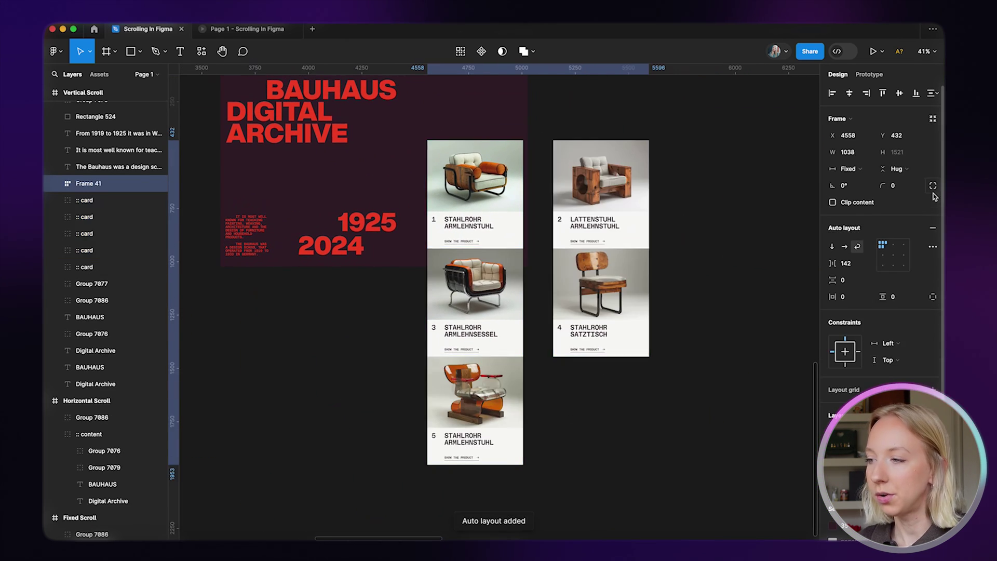
{"action": "left_click", "coordinate": [832, 247]}
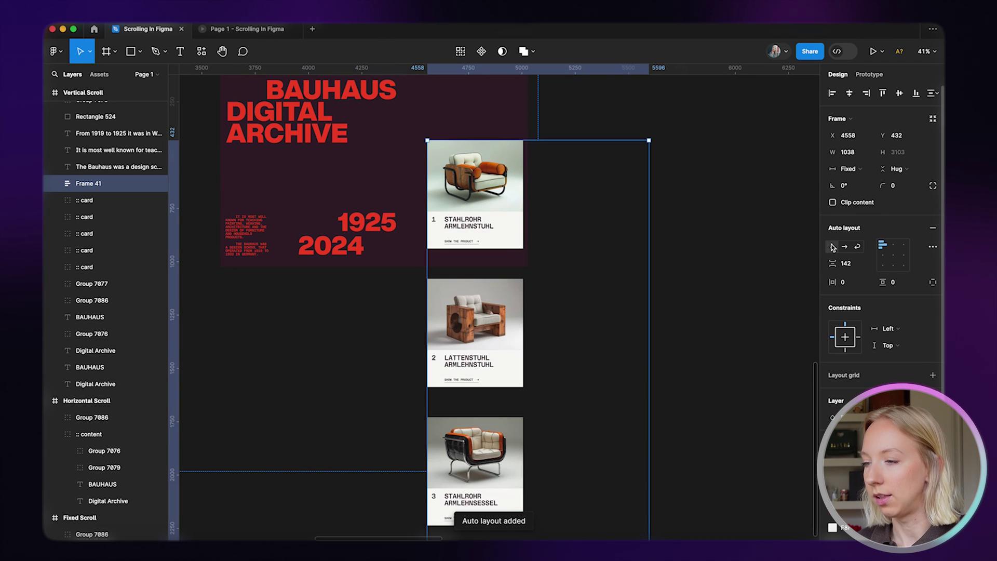
{"action": "left_click", "coordinate": [849, 170]}
{"action": "left_click", "coordinate": [851, 183]}
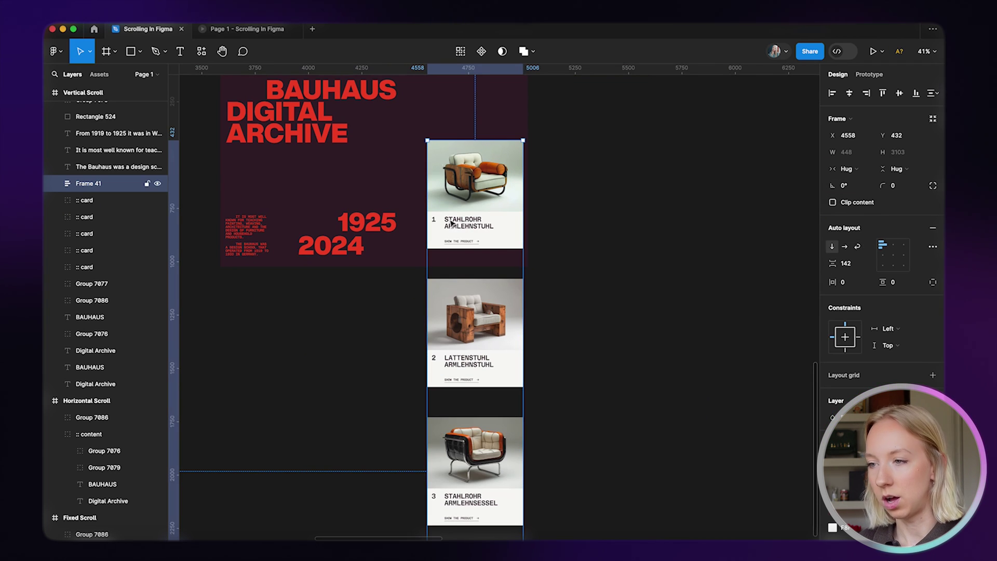
{"action": "left_click", "coordinate": [858, 265]}
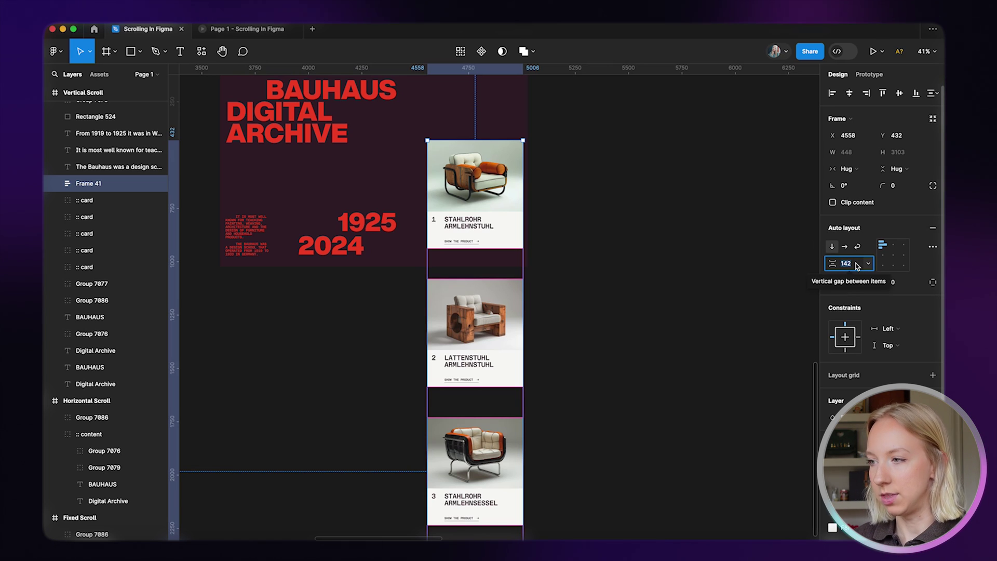
{"action": "type", "text": "24"}
{"action": "key", "text": "Return"}
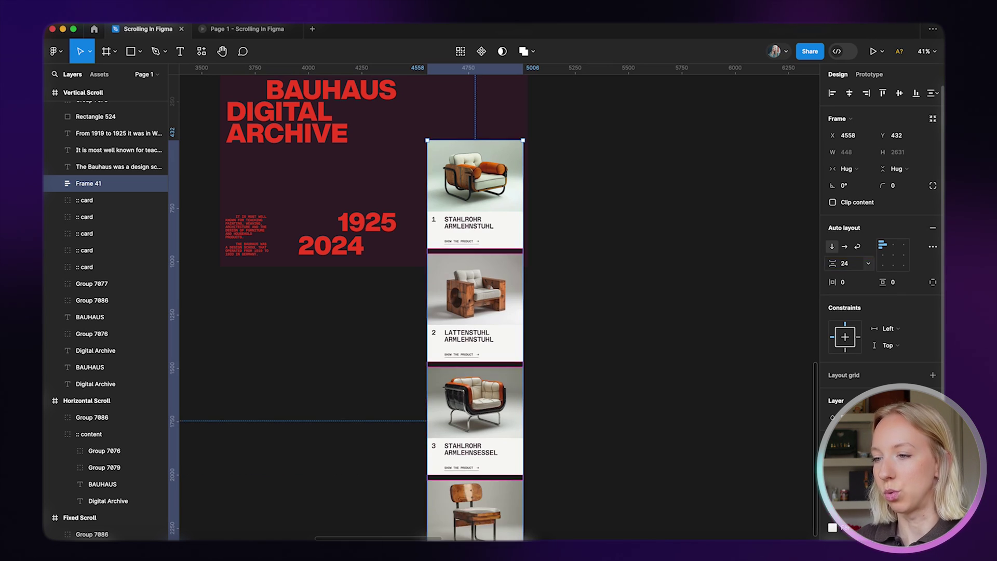
{"action": "key", "text": "ctrl+x"}
{"action": "key", "text": "ctrl+v"}
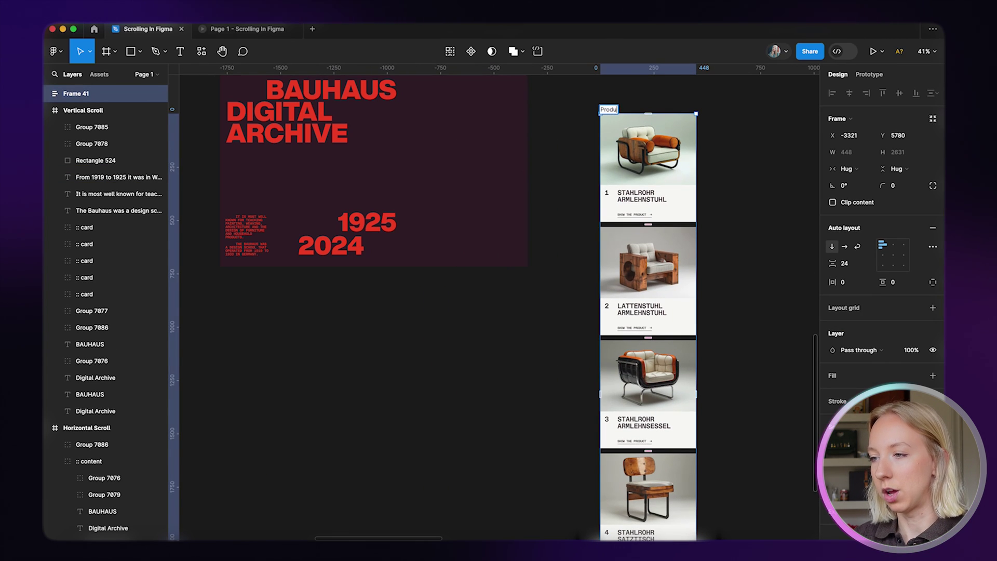
Move Products into the 1440 × 1024 Fixed Scroll frame, at its right beside the heading
{"action": "left_click", "coordinate": [553, 289]}
{"action": "scroll", "coordinate": [553, 288], "scroll_direction": "down", "scroll_amount": 5}
{"action": "left_click_drag", "start_coordinate": [602, 221], "coordinate": [488, 210]}
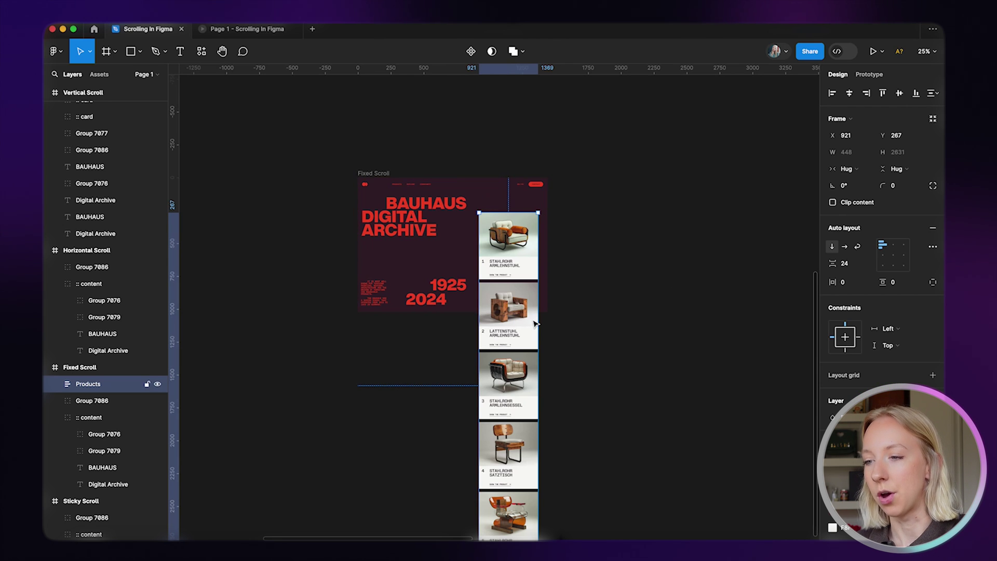
{"action": "scroll", "coordinate": [534, 324], "scroll_direction": "up", "scroll_amount": 5}
{"action": "left_click_drag", "start_coordinate": [546, 249], "coordinate": [543, 223]}
{"action": "left_click", "coordinate": [643, 240]}
{"action": "scroll", "coordinate": [641, 239], "scroll_direction": "down", "scroll_amount": 3}
{"action": "scroll", "coordinate": [608, 231], "scroll_direction": "up", "scroll_amount": 5}
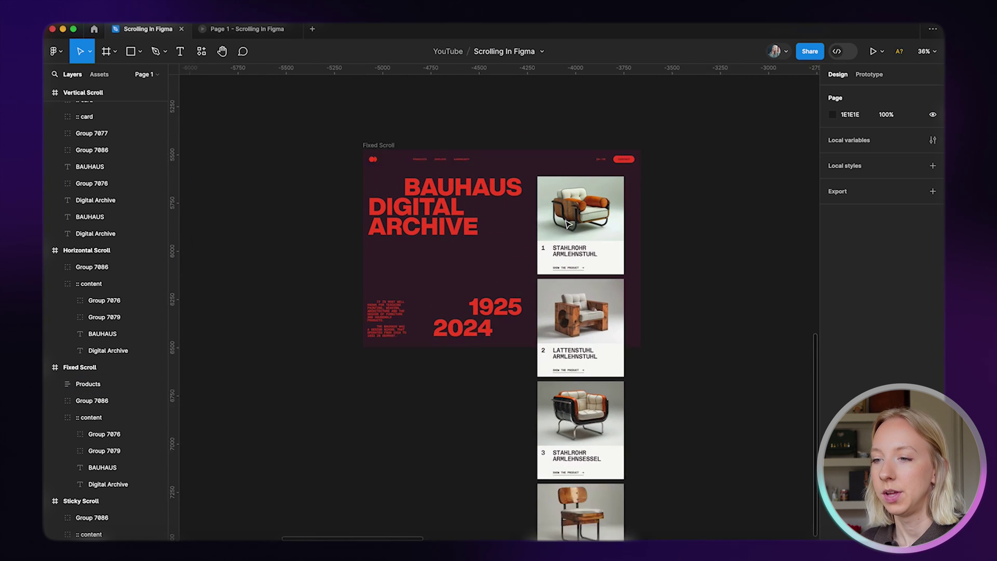
{"action": "left_click", "coordinate": [354, 139]}
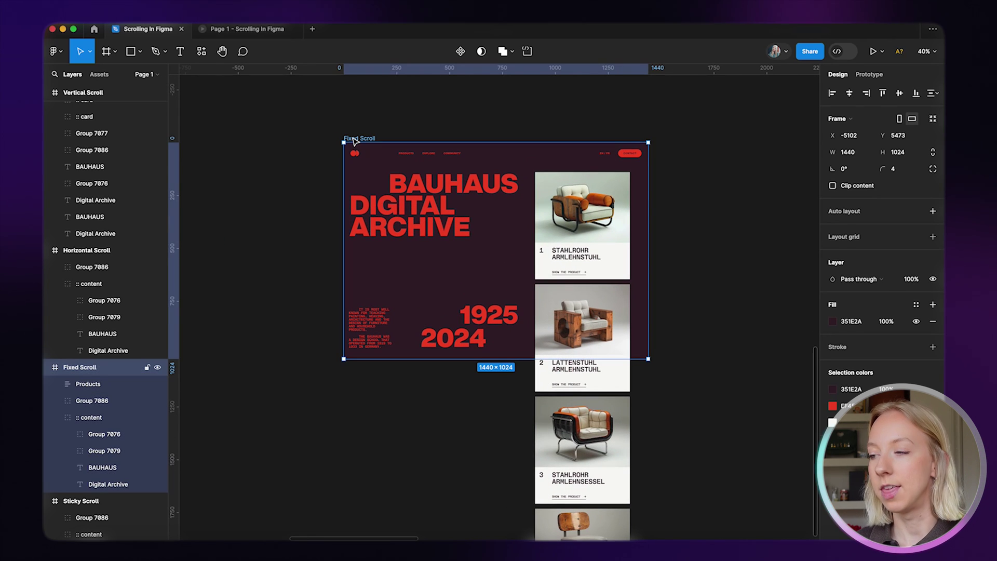
Change the Products column's Overflow from No scrolling to Vertical
{"action": "left_click", "coordinate": [875, 74]}
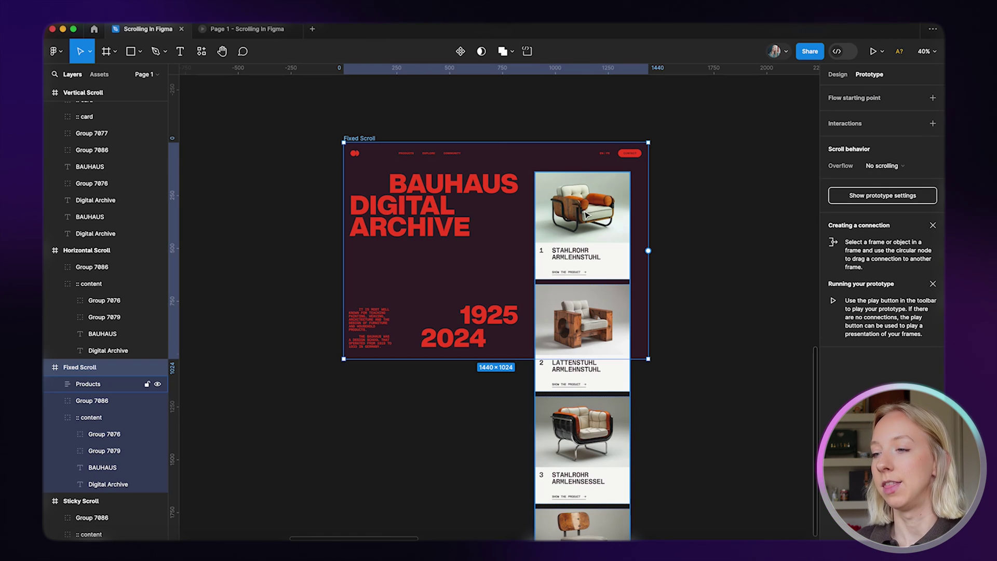
{"action": "left_click", "coordinate": [586, 214]}
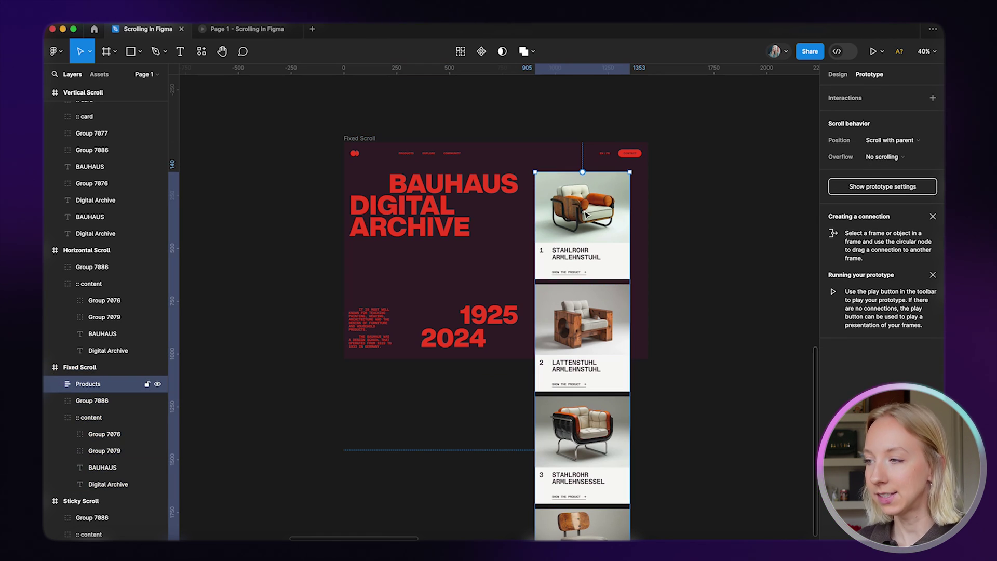
{"action": "left_click", "coordinate": [881, 157]}
{"action": "left_click", "coordinate": [887, 183]}
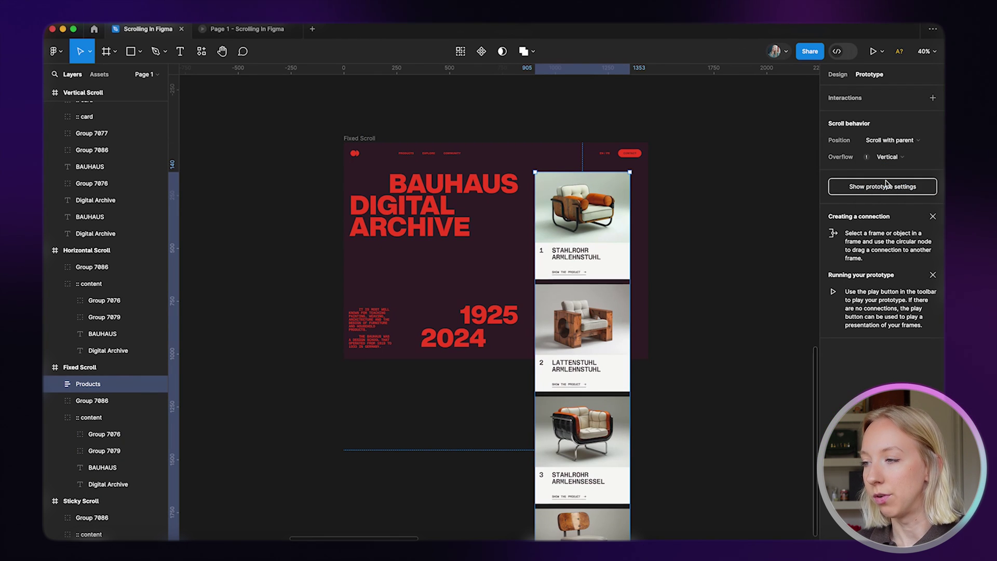
{"action": "mouse_move", "coordinate": [867, 157]}
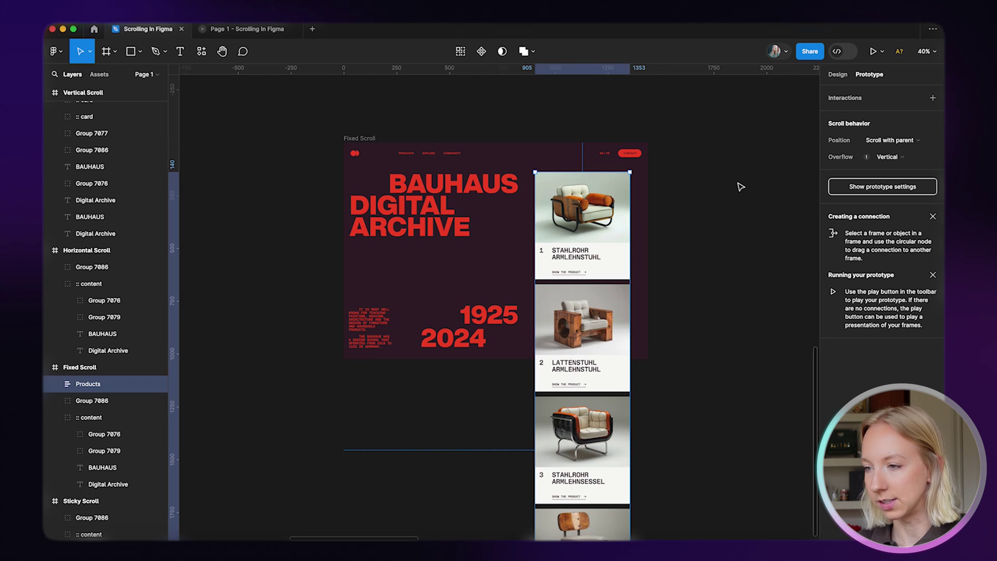
Shorten the Products column to a fixed 884 height
{"action": "left_click", "coordinate": [840, 75]}
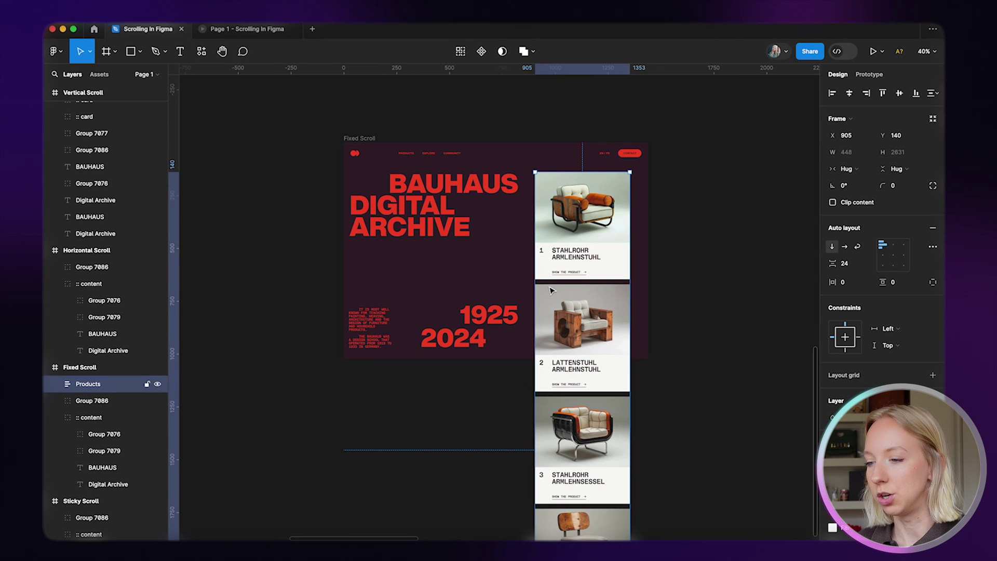
{"action": "scroll", "coordinate": [550, 289], "scroll_direction": "down", "scroll_amount": 5}
{"action": "left_click_drag", "start_coordinate": [575, 369], "coordinate": [574, 305]}
{"action": "scroll", "coordinate": [569, 311], "scroll_direction": "up", "scroll_amount": 3}
{"action": "scroll", "coordinate": [569, 311], "scroll_direction": "down", "scroll_amount": 1}
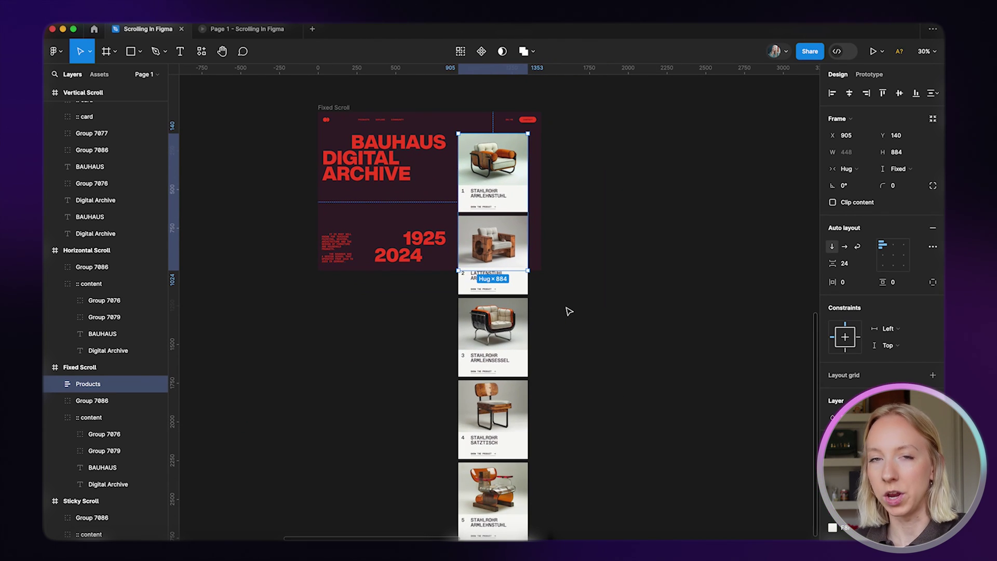
Compare Clip content on and off for Products and for the Fixed Scroll frame
{"action": "left_click", "coordinate": [832, 203]}
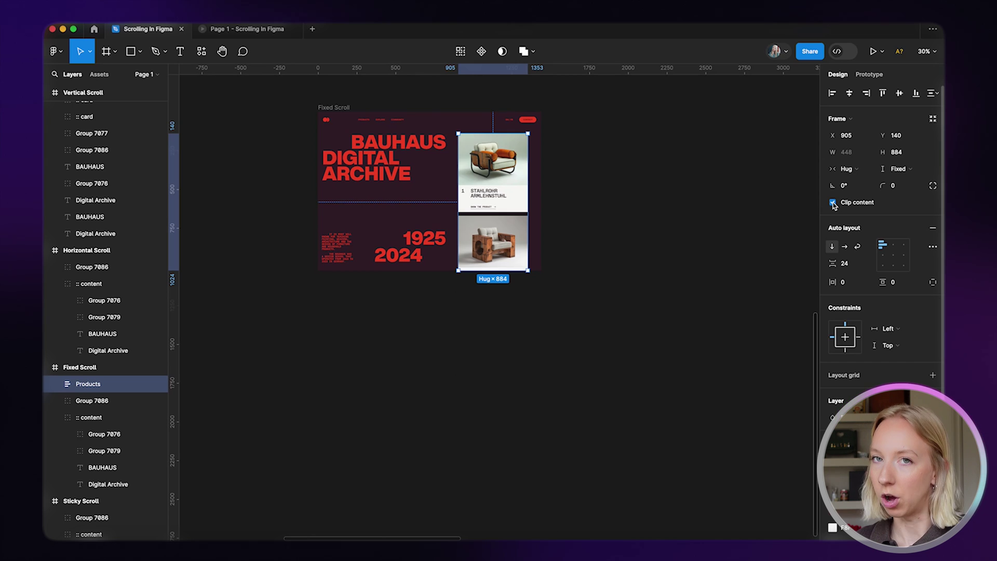
{"action": "left_click", "coordinate": [832, 202]}
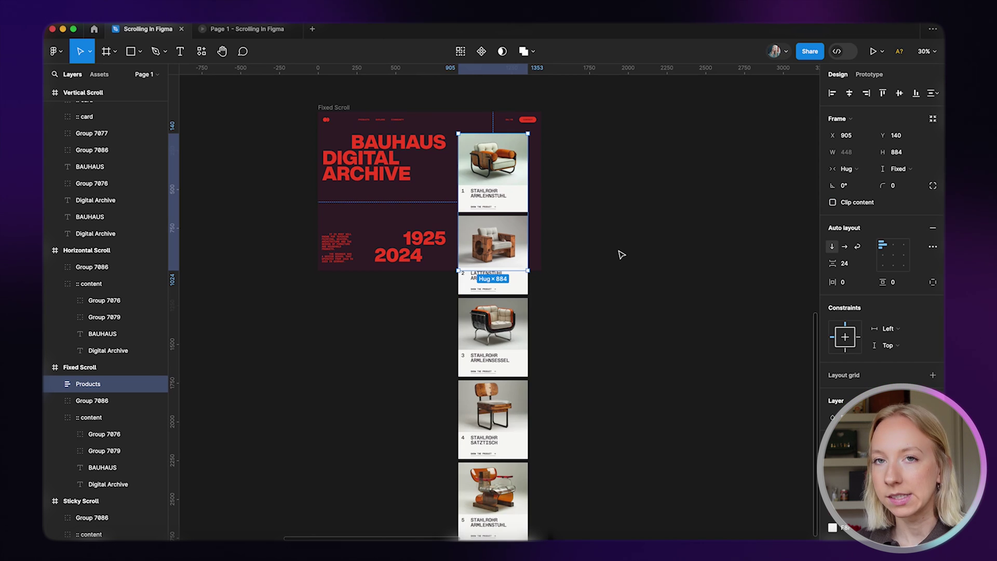
{"action": "left_click", "coordinate": [492, 420]}
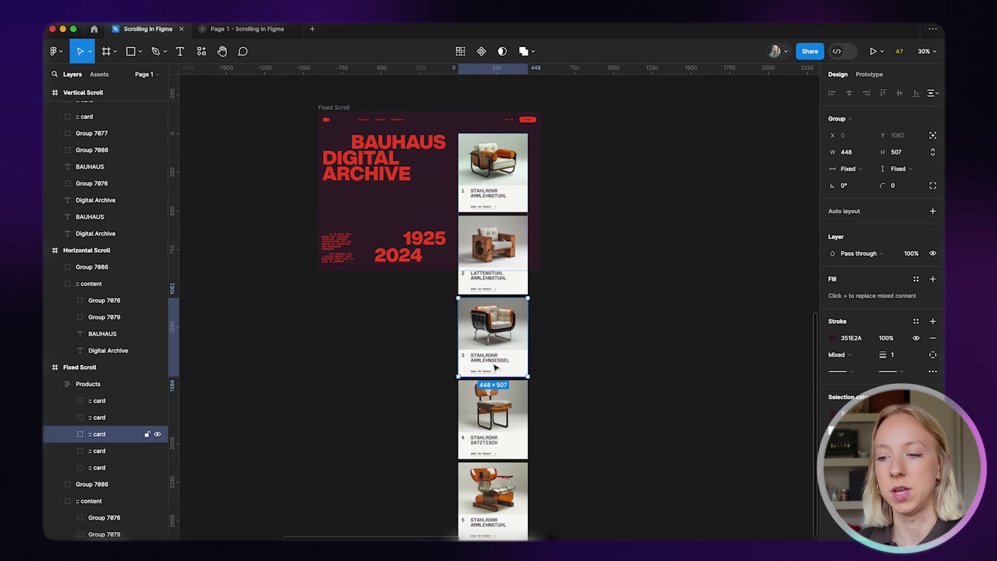
{"action": "scroll", "coordinate": [492, 419], "scroll_direction": "up", "scroll_amount": 5}
{"action": "scroll", "coordinate": [493, 363], "scroll_direction": "down", "scroll_amount": 5}
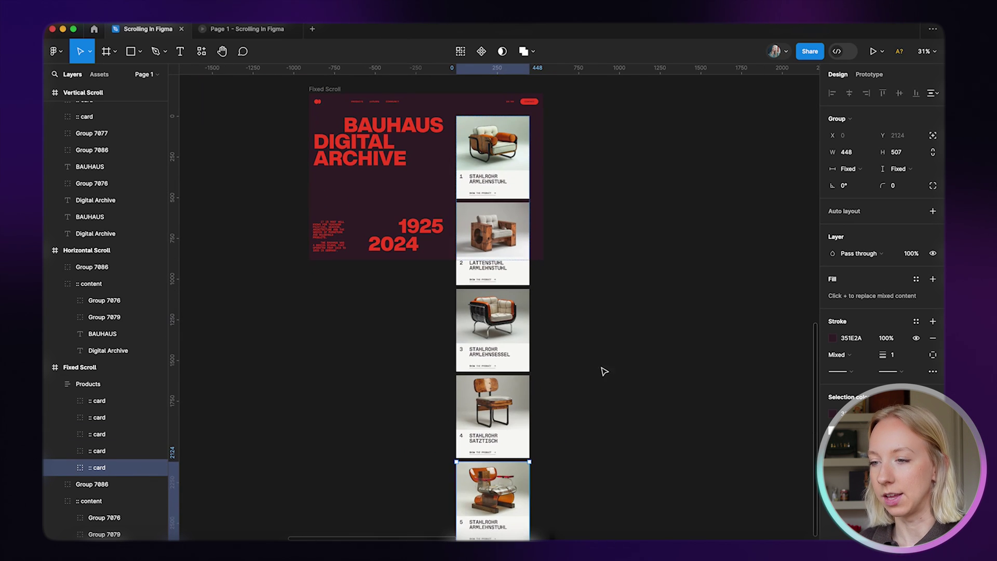
{"action": "left_click", "coordinate": [601, 372]}
{"action": "scroll", "coordinate": [507, 224], "scroll_direction": "up", "scroll_amount": 2}
{"action": "left_click", "coordinate": [362, 128]}
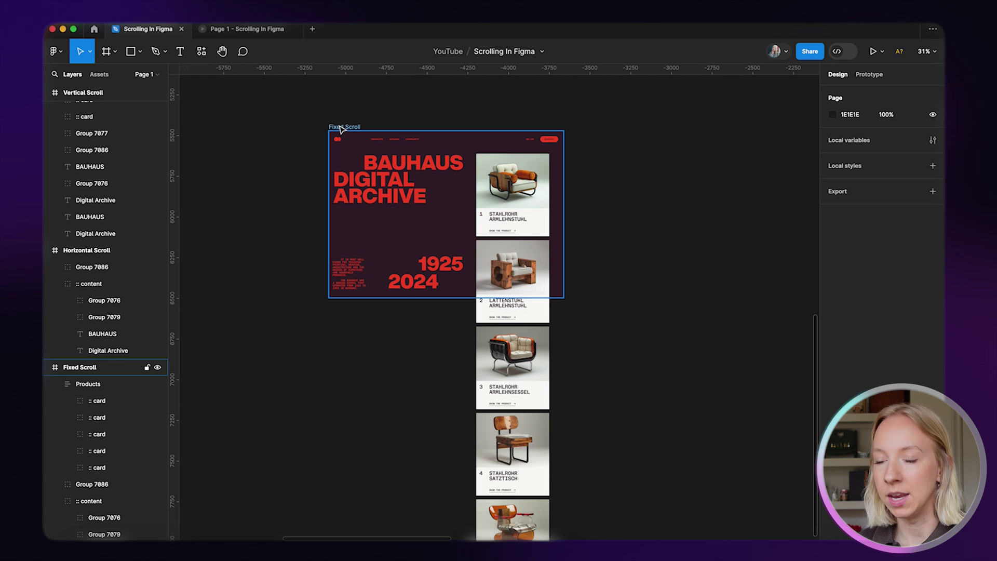
{"action": "left_click", "coordinate": [354, 128]}
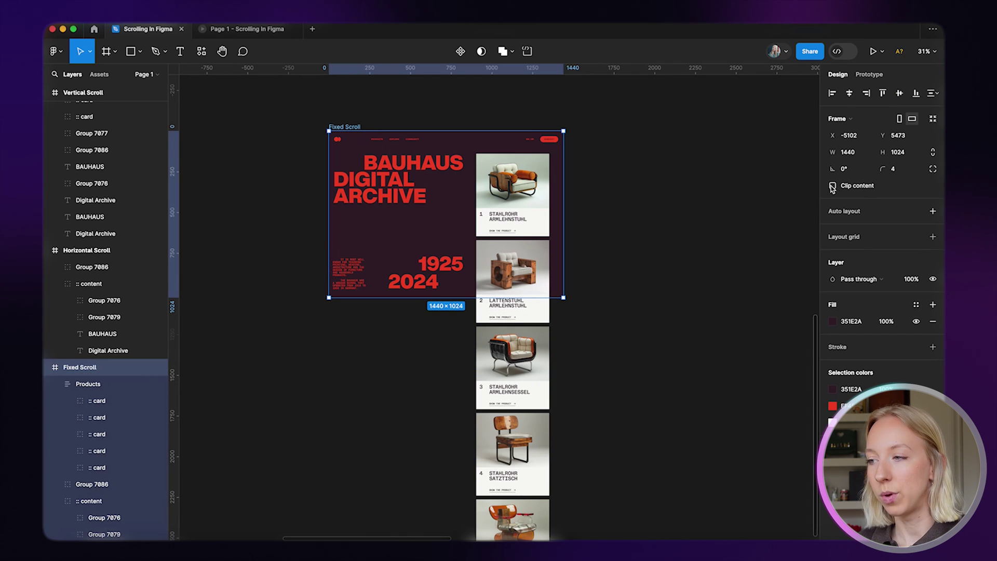
{"action": "left_click", "coordinate": [832, 186]}
{"action": "left_click", "coordinate": [832, 186]}
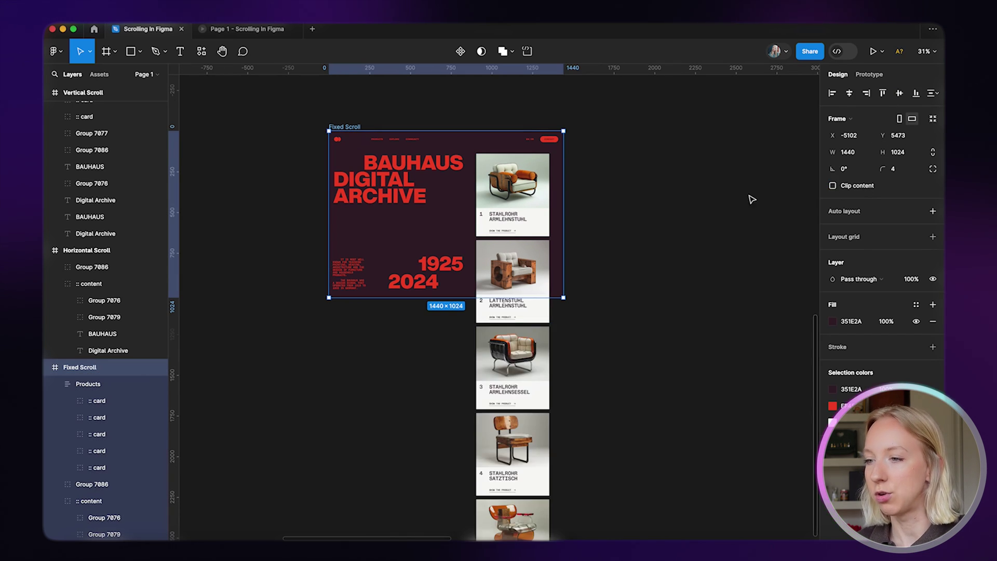
Recheck Clip content on Products and leave it unchecked so all cards stay visible
{"action": "left_click", "coordinate": [88, 384]}
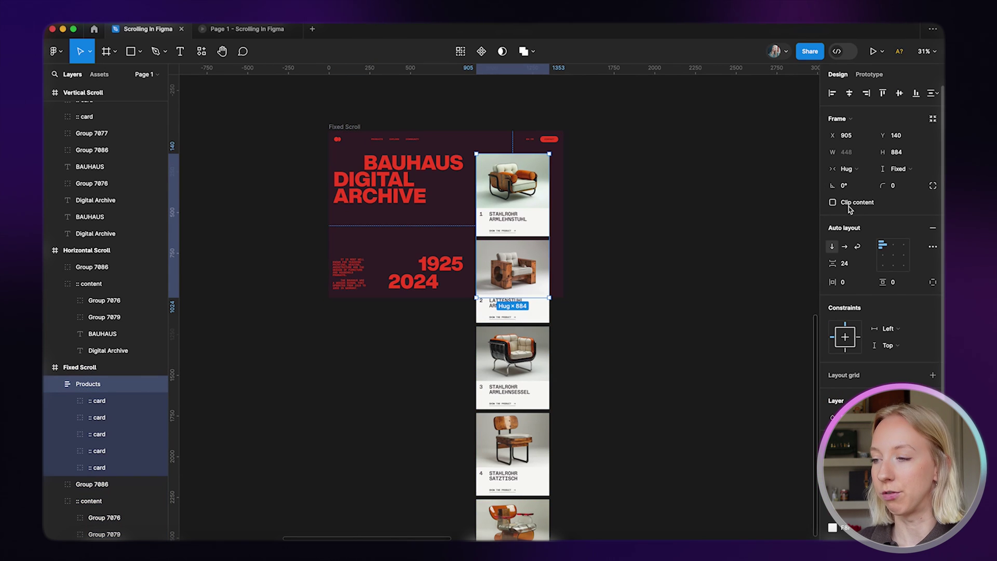
{"action": "left_click", "coordinate": [348, 126]}
{"action": "left_click", "coordinate": [88, 383]}
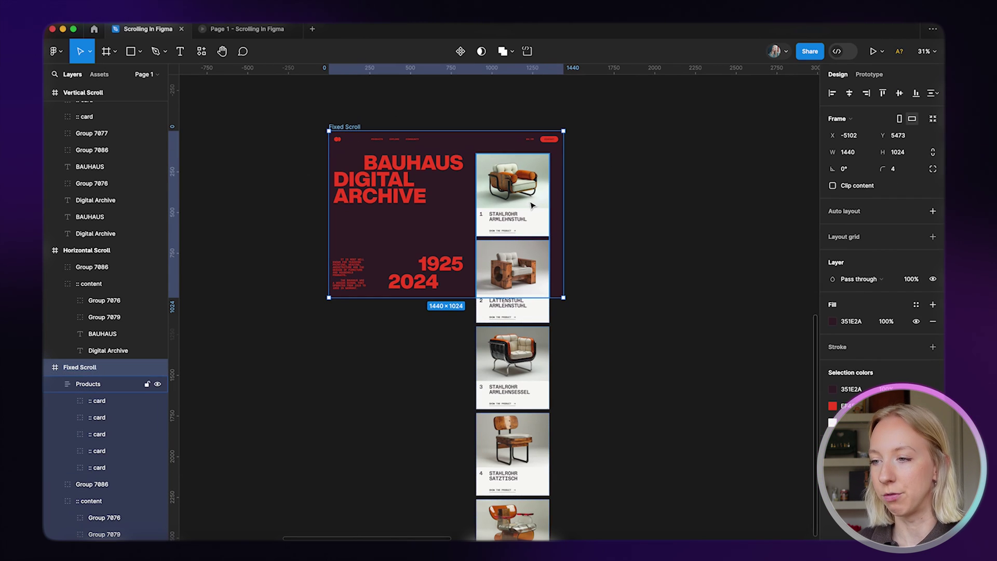
{"action": "left_click", "coordinate": [833, 202]}
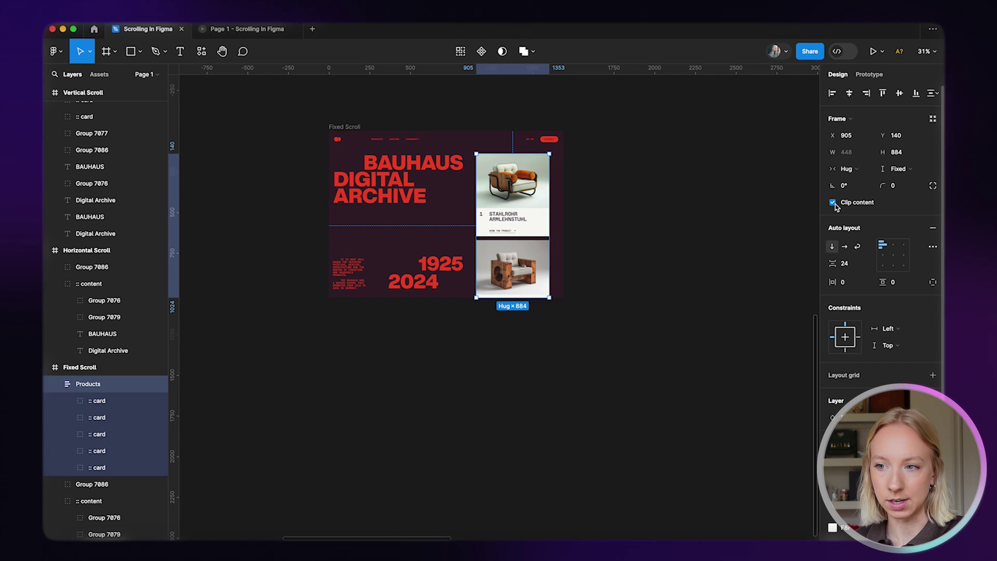
{"action": "left_click", "coordinate": [833, 202]}
{"action": "left_click", "coordinate": [675, 218]}
{"action": "scroll", "coordinate": [446, 203], "scroll_direction": "up", "scroll_amount": 5}
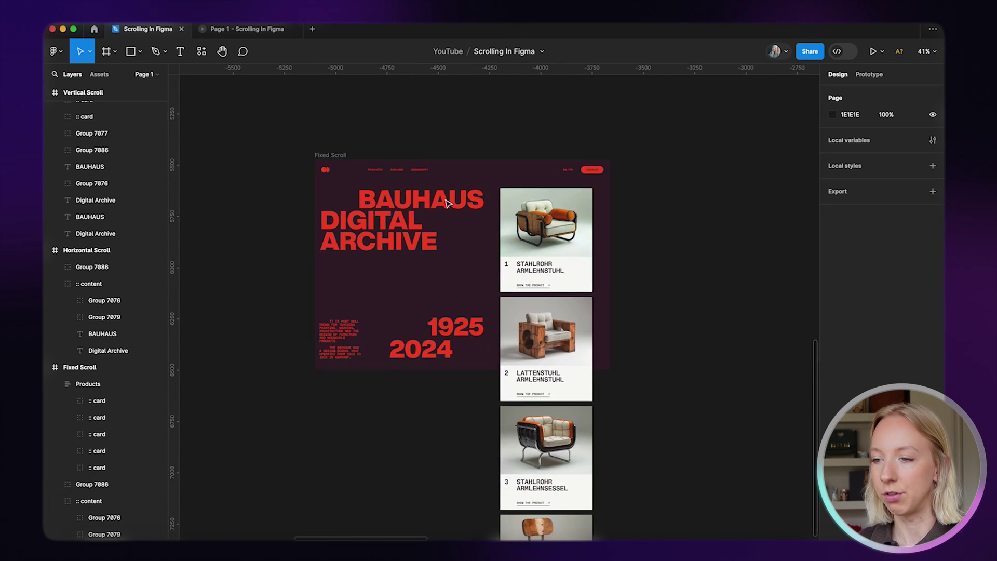
{"action": "scroll", "coordinate": [448, 202], "scroll_direction": "down", "scroll_amount": 2}
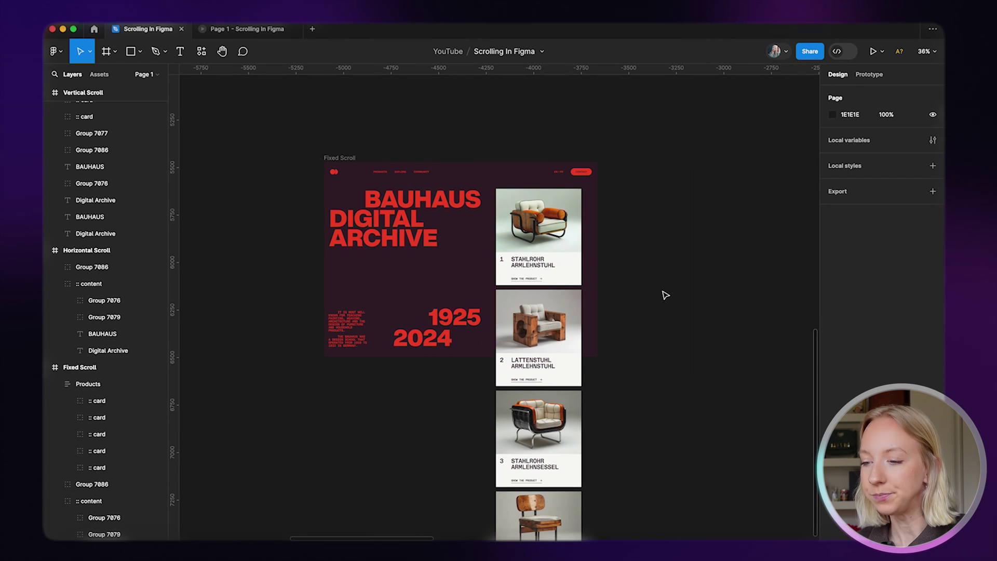
{"action": "scroll", "coordinate": [665, 295], "scroll_direction": "down", "scroll_amount": 1}
{"action": "left_click", "coordinate": [317, 148]}
{"action": "left_click", "coordinate": [318, 147]}
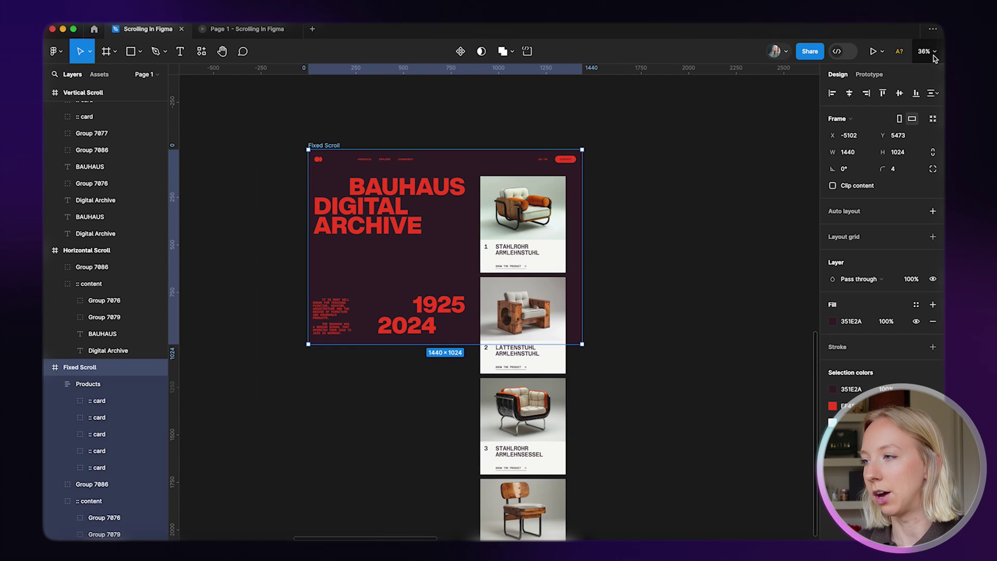
{"action": "left_click", "coordinate": [872, 51]}
{"action": "left_click", "coordinate": [894, 52]}
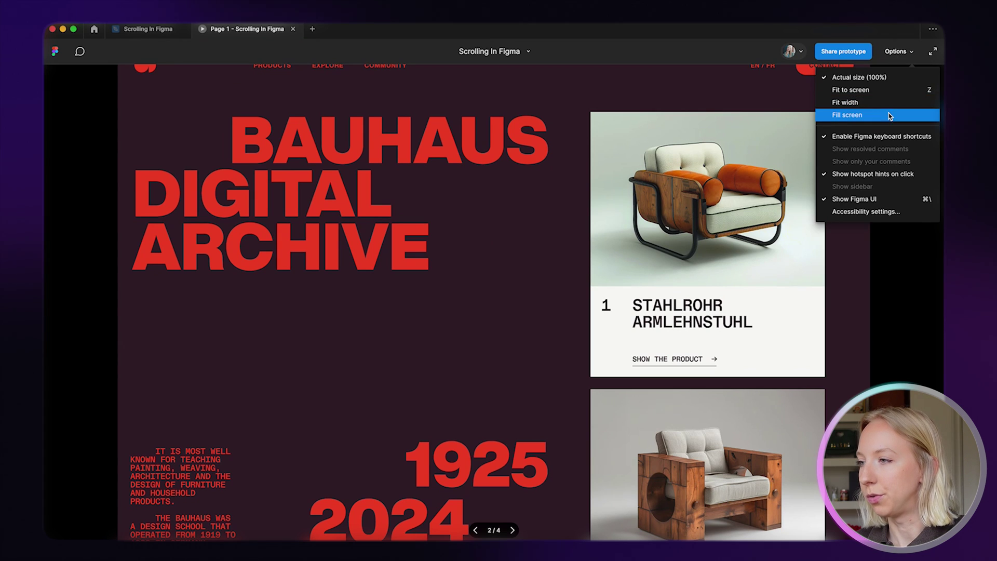
{"action": "left_click", "coordinate": [887, 92]}
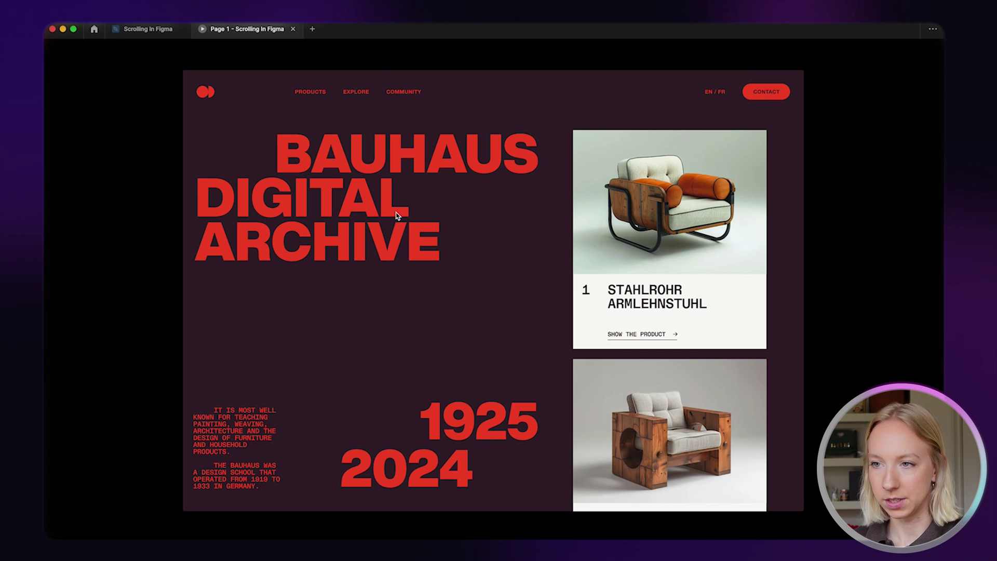
{"action": "scroll", "coordinate": [688, 286], "scroll_direction": "down", "scroll_amount": 10}
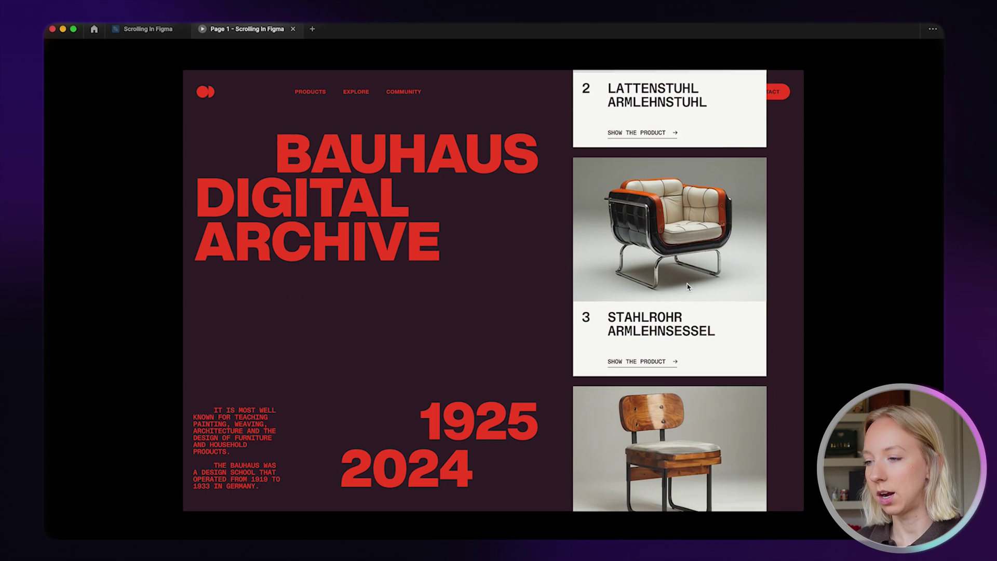
{"action": "scroll", "coordinate": [687, 283], "scroll_direction": "down", "scroll_amount": 15}
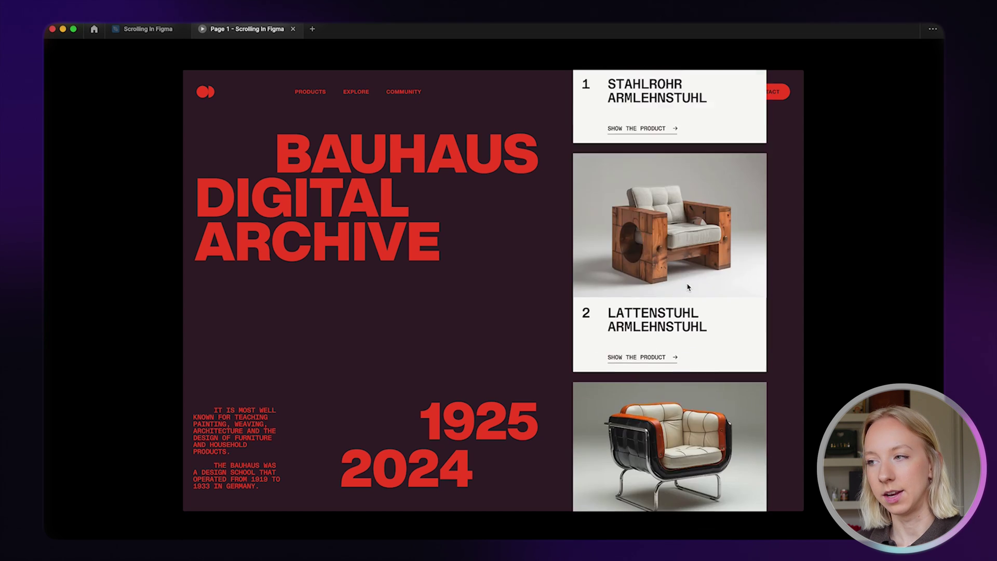
{"action": "scroll", "coordinate": [687, 283], "scroll_direction": "up", "scroll_amount": 10}
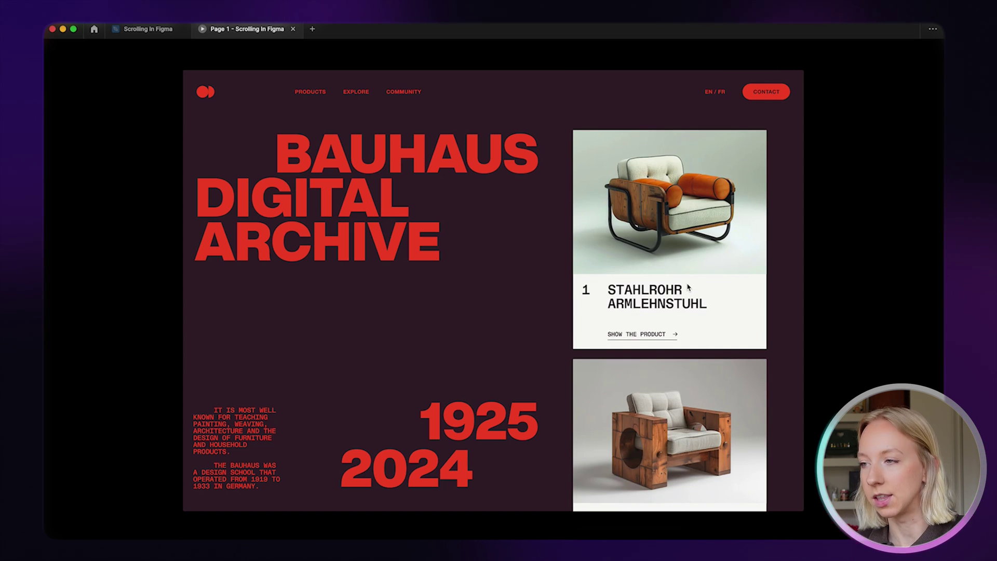
{"action": "scroll", "coordinate": [688, 286], "scroll_direction": "down", "scroll_amount": 2}
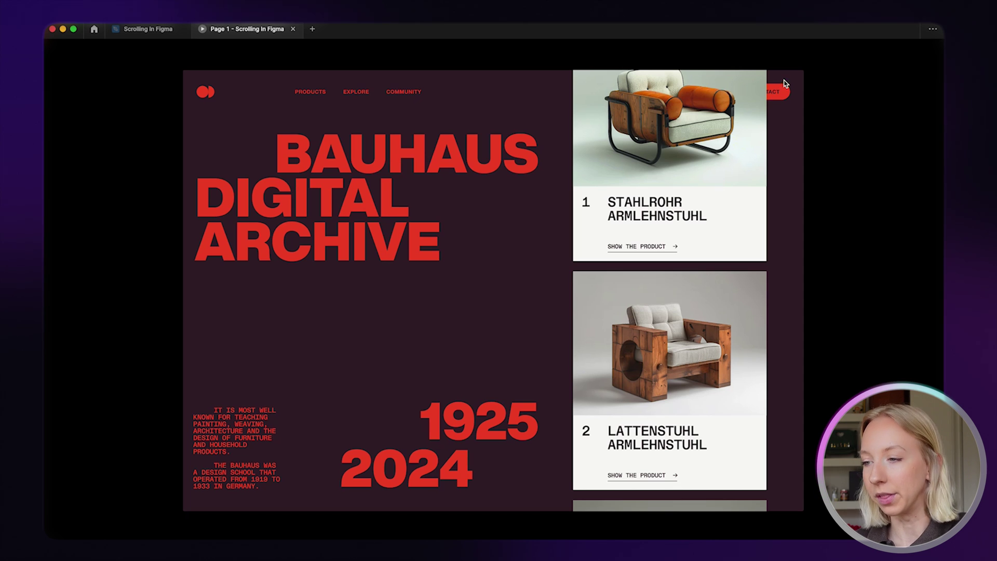
{"action": "scroll", "coordinate": [730, 187], "scroll_direction": "down", "scroll_amount": 12}
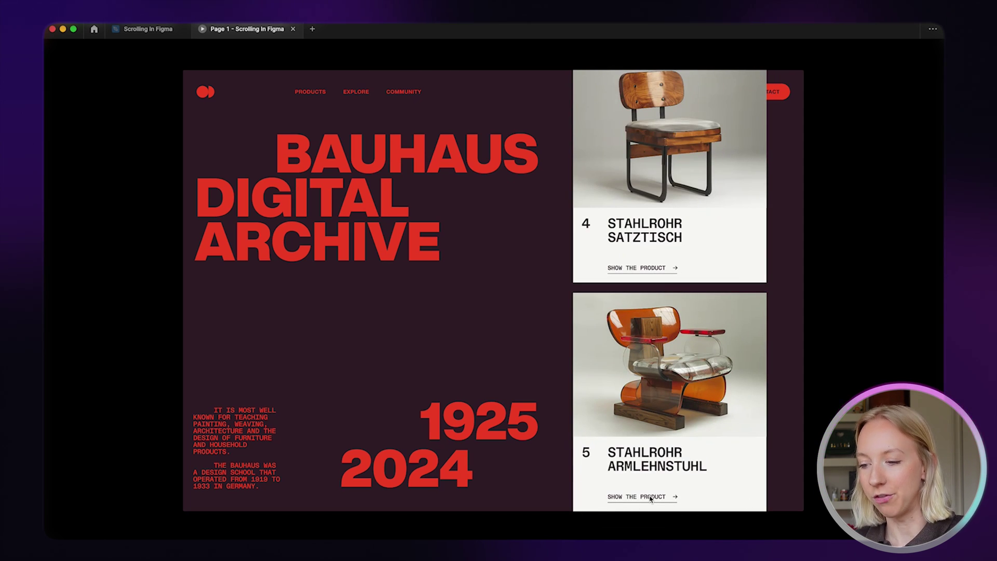
{"action": "scroll", "coordinate": [650, 498], "scroll_direction": "up", "scroll_amount": 12}
{"action": "scroll", "coordinate": [650, 498], "scroll_direction": "down", "scroll_amount": 12}
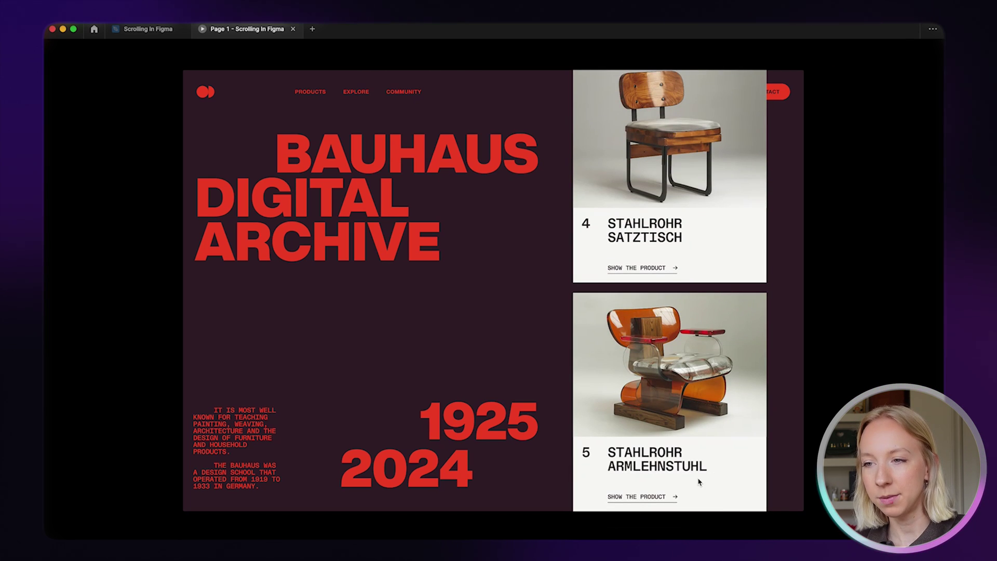
{"action": "left_click", "coordinate": [146, 29]}
Bring the 1376 × 37 navigation bar group, Group 7086, in front of Products with ]
{"action": "left_click", "coordinate": [652, 222]}
{"action": "scroll", "coordinate": [652, 222], "scroll_direction": "up", "scroll_amount": 3}
{"action": "scroll", "coordinate": [600, 157], "scroll_direction": "up", "scroll_amount": 1}
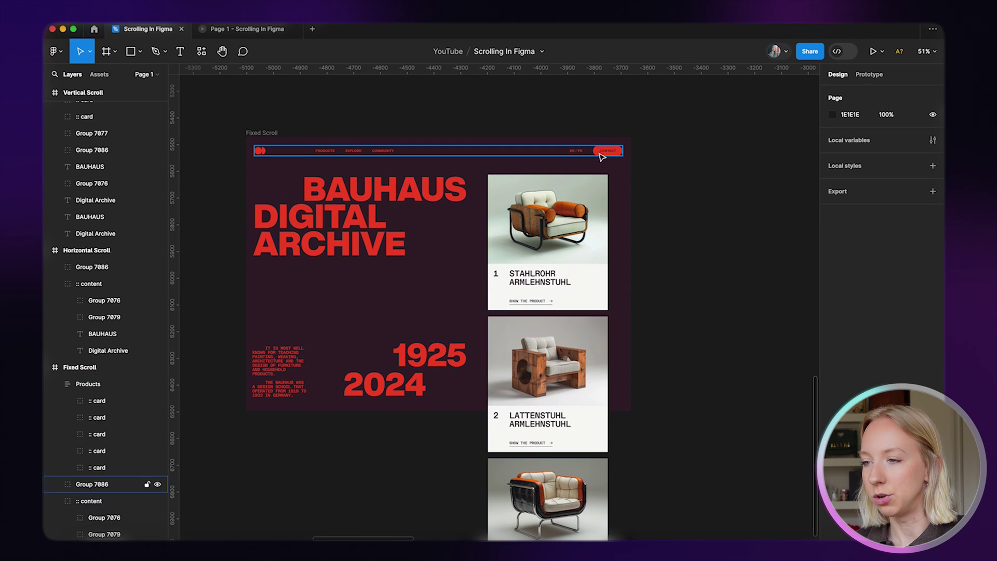
{"action": "left_click", "coordinate": [596, 153]}
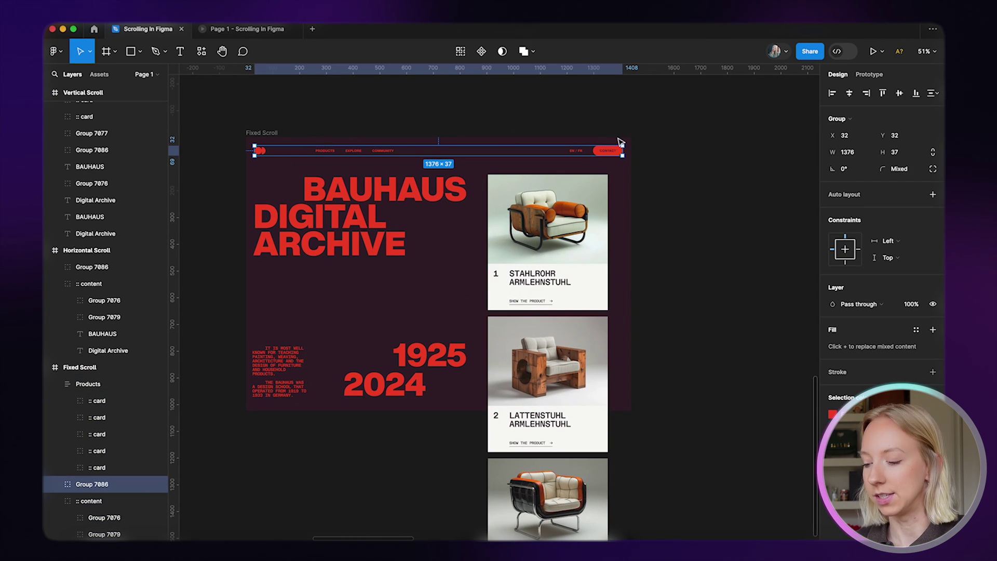
{"action": "key", "text": "super+bracketright"}
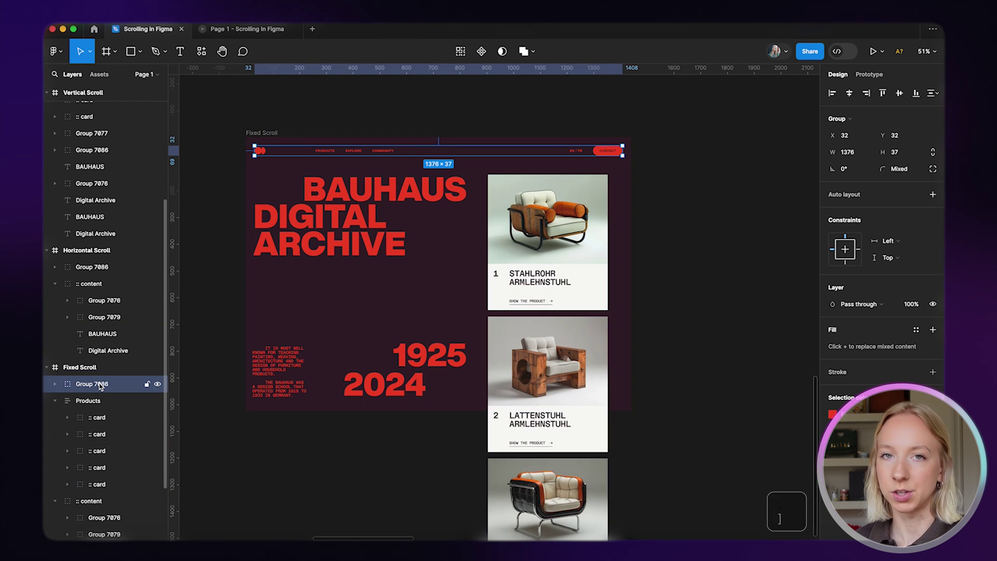
{"action": "left_click", "coordinate": [667, 211]}
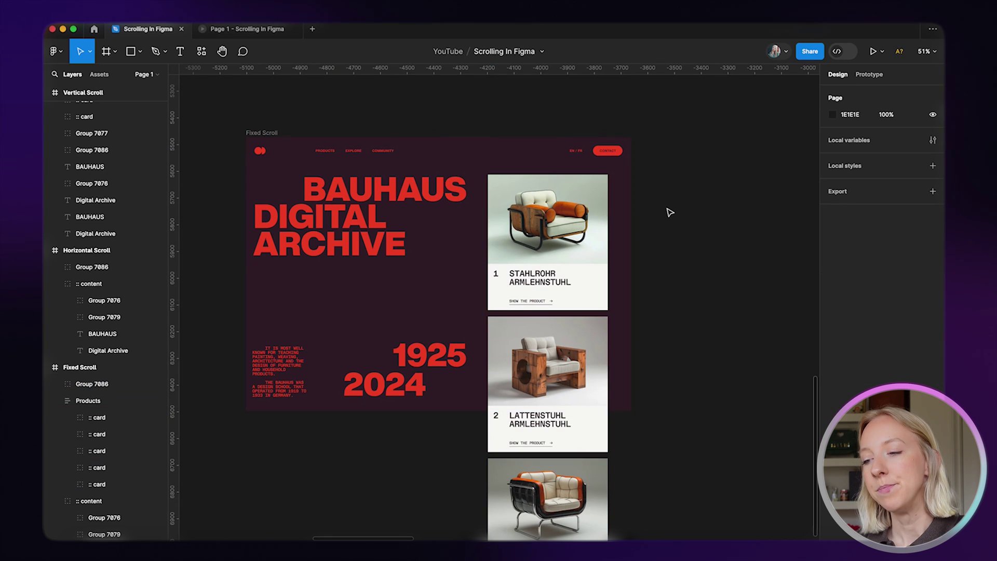
{"action": "scroll", "coordinate": [670, 212], "scroll_direction": "down", "scroll_amount": 2}
{"action": "scroll", "coordinate": [670, 213], "scroll_direction": "down", "scroll_amount": 3}
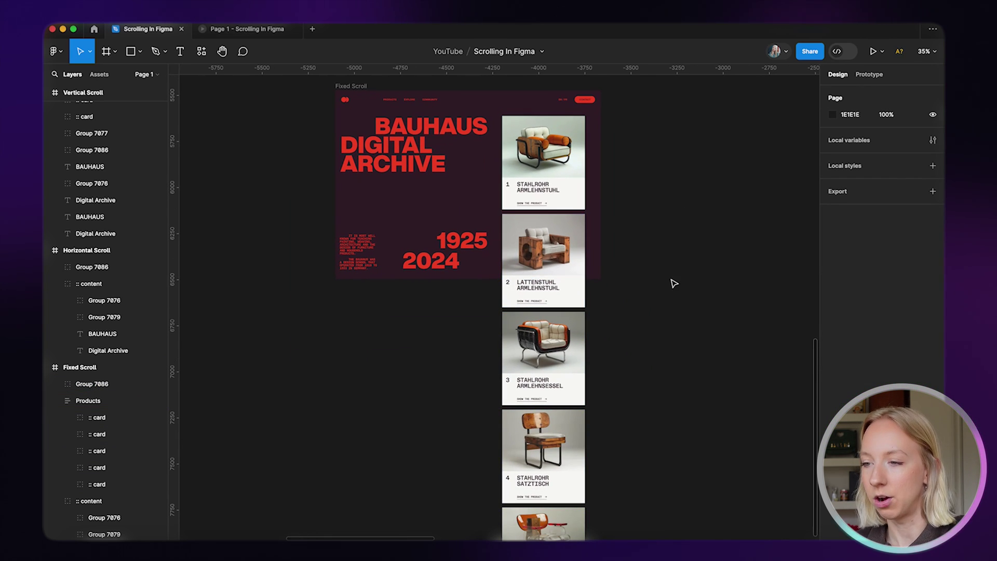
{"action": "scroll", "coordinate": [674, 283], "scroll_direction": "down", "scroll_amount": 2}
Wrap the five product cards in Products in a new frame named Grouping
{"action": "left_click", "coordinate": [87, 400]}
{"action": "key", "text": "Return"}
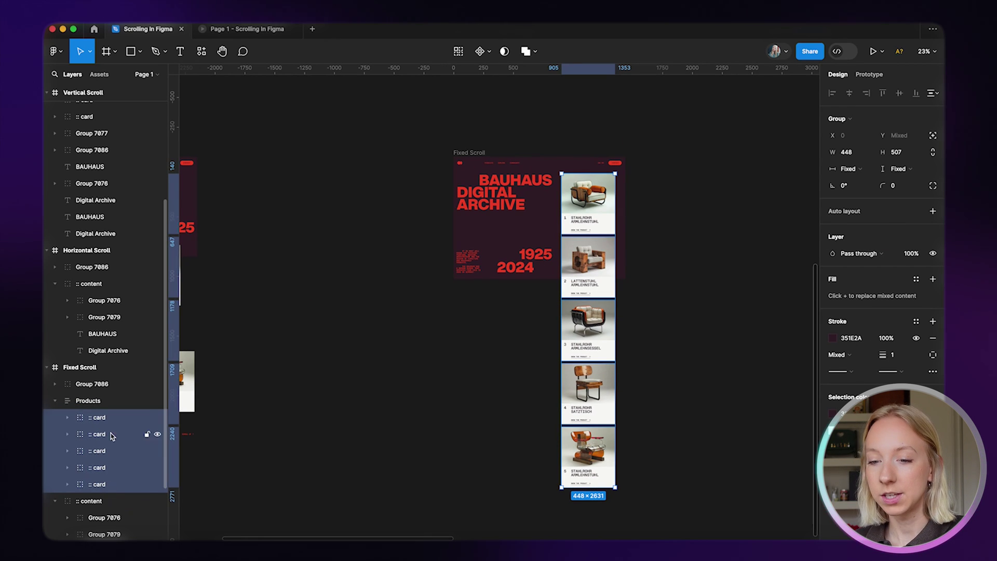
{"action": "right_click", "coordinate": [99, 421]}
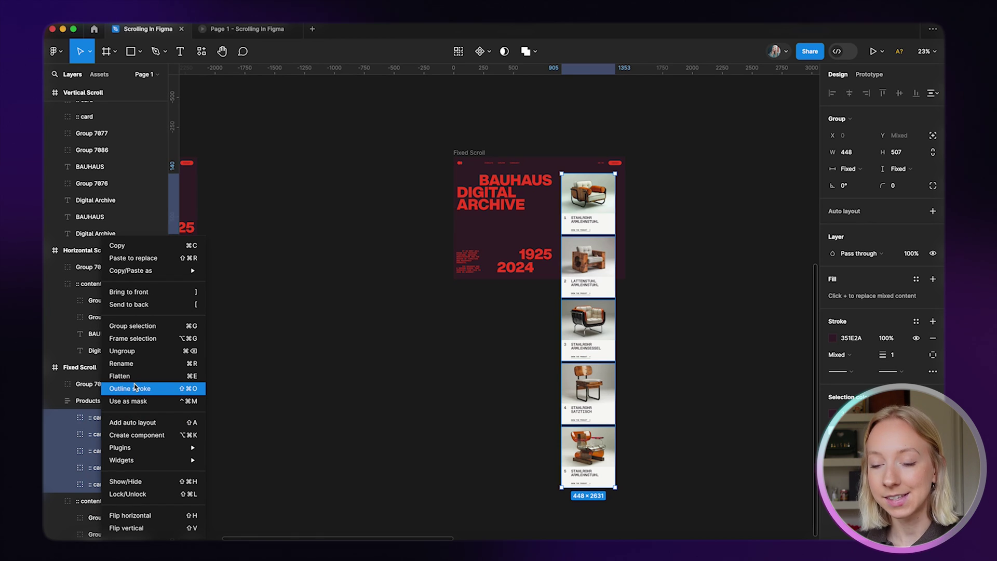
{"action": "left_click", "coordinate": [138, 338]}
{"action": "double_click", "coordinate": [99, 417]}
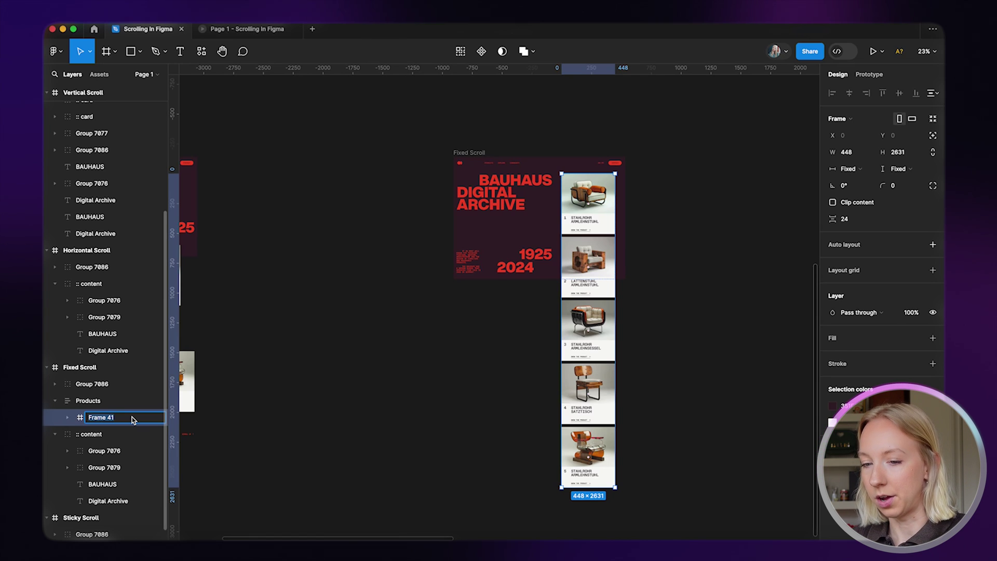
{"action": "type", "text": "Grouping"}
{"action": "key", "text": "Return"}
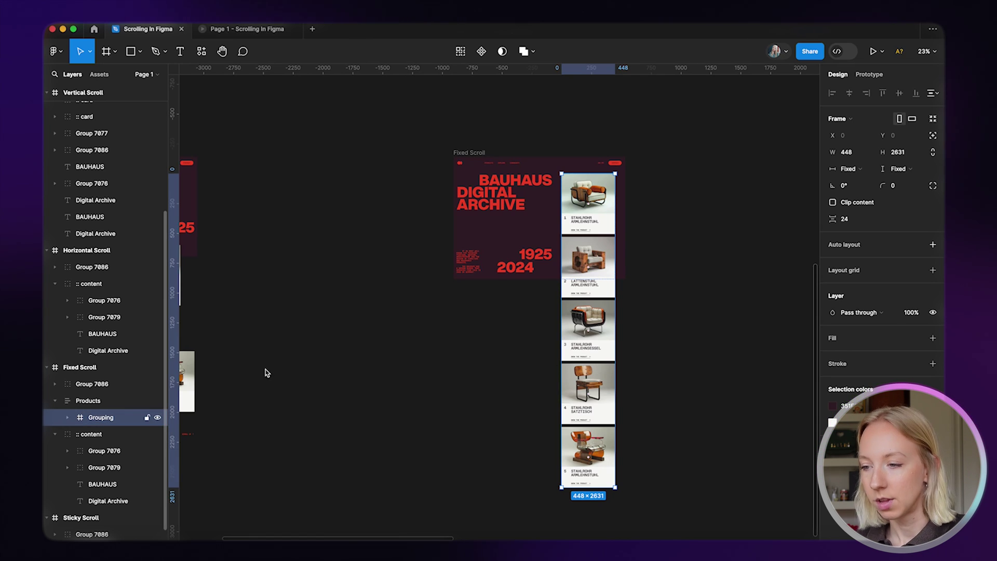
Add auto layout to Grouping with a bottom padding of 60
{"action": "scroll", "coordinate": [696, 350], "scroll_direction": "right", "scroll_amount": 2}
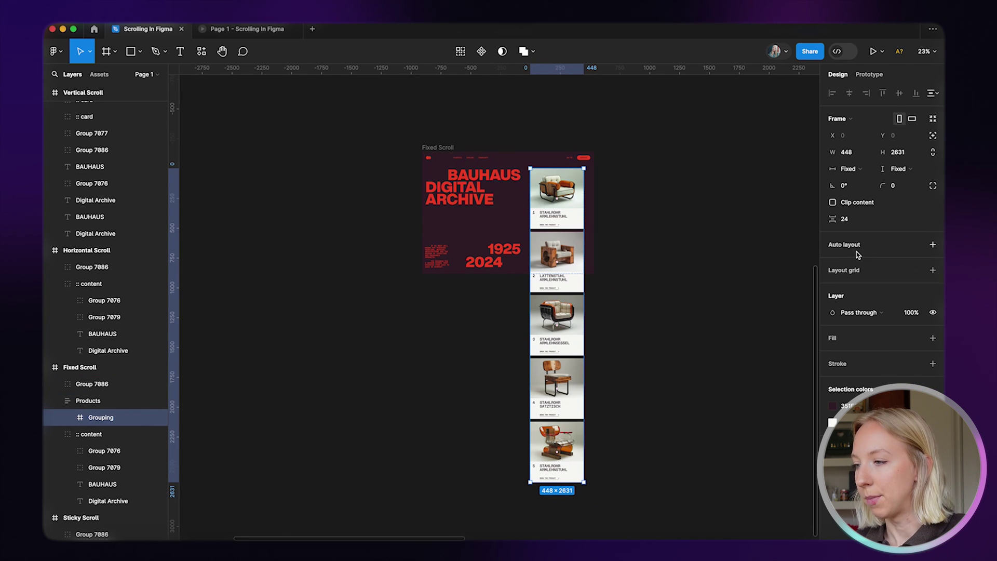
{"action": "left_click", "coordinate": [932, 244]}
{"action": "left_click", "coordinate": [932, 283]}
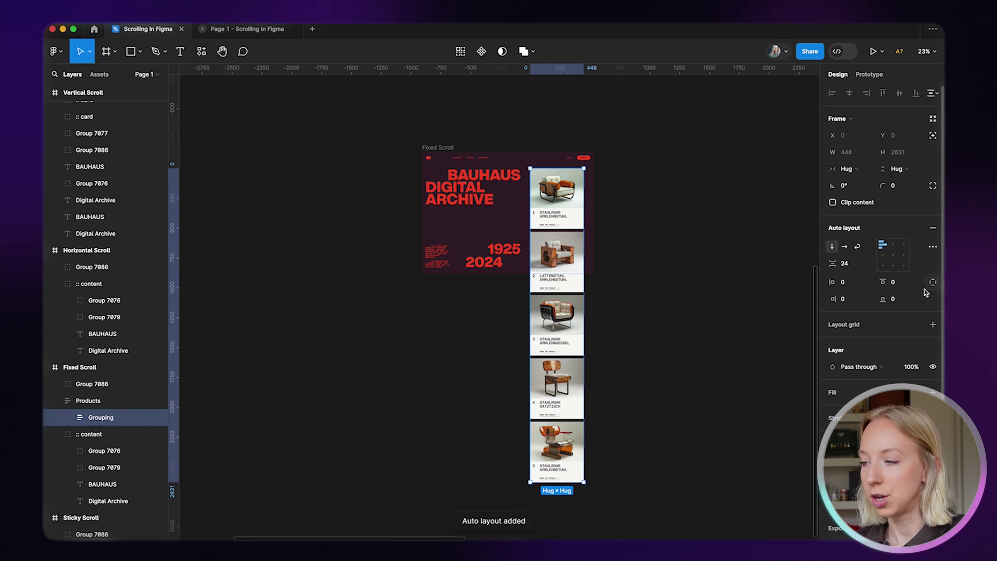
{"action": "left_click", "coordinate": [900, 301]}
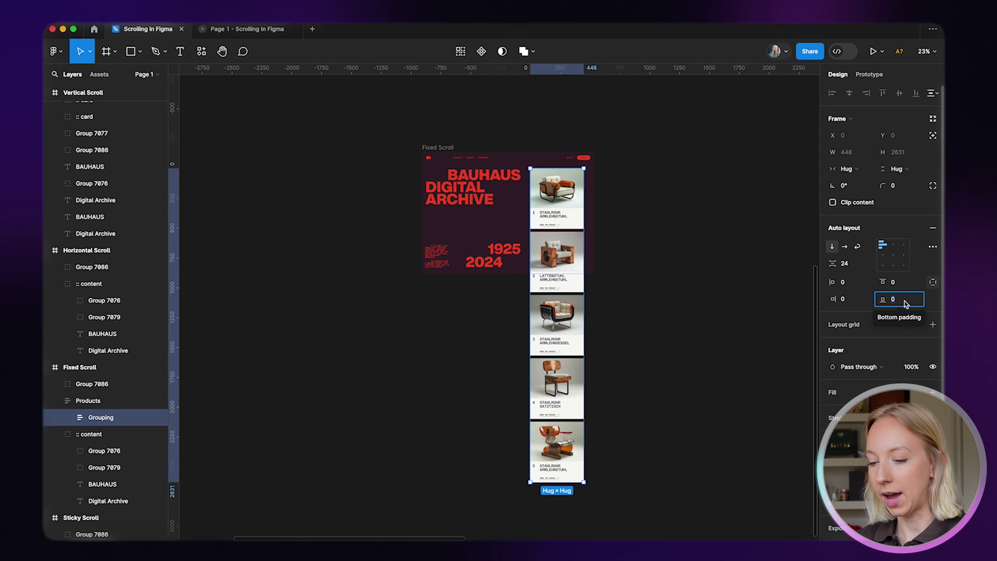
{"action": "type", "text": "60"}
{"action": "key", "text": "Return"}
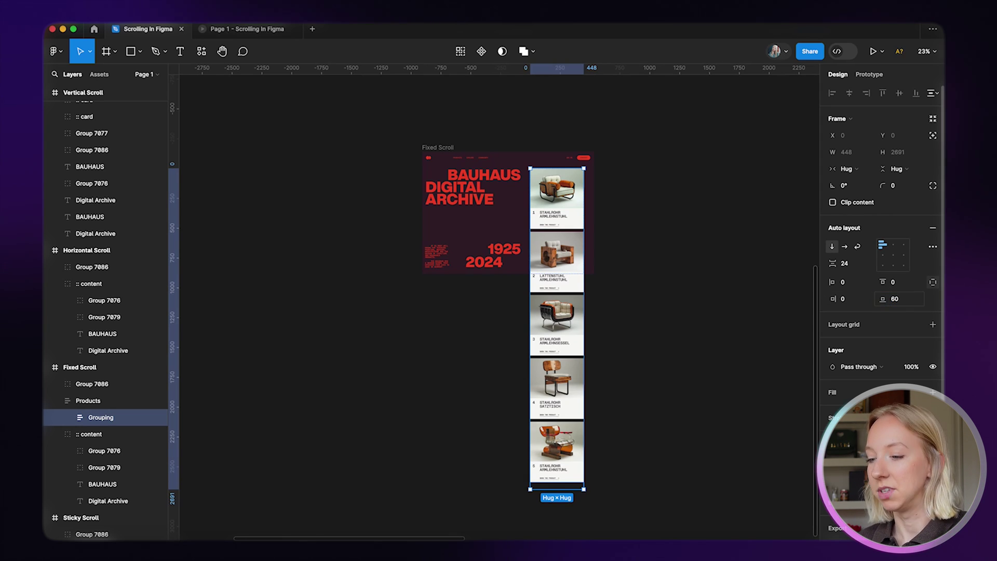
{"action": "left_click", "coordinate": [687, 316]}
{"action": "scroll", "coordinate": [566, 138], "scroll_direction": "up", "scroll_amount": 5}
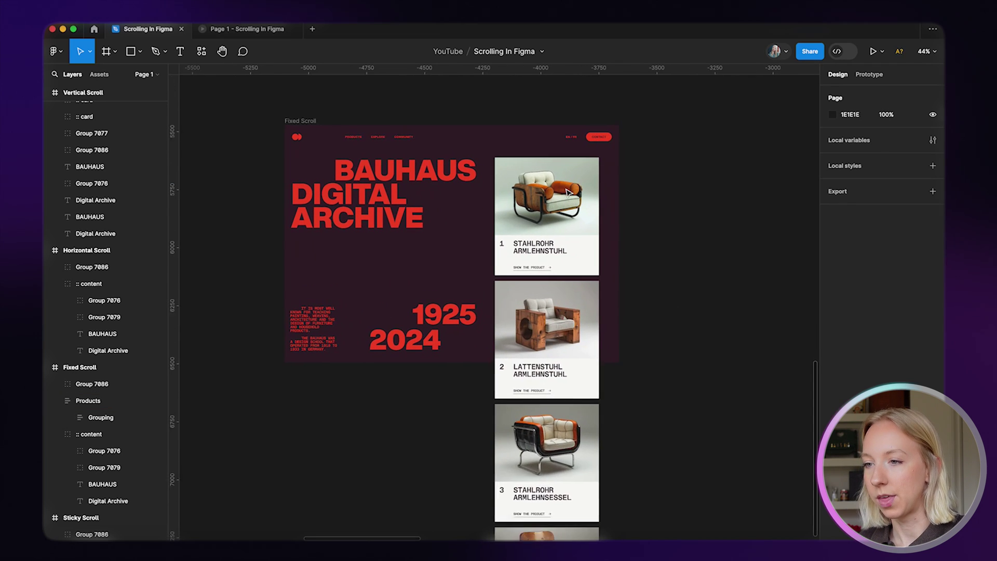
Preview the Fixed Scroll frame as a prototype, scaled to fit the screen
{"action": "left_click", "coordinate": [314, 155]}
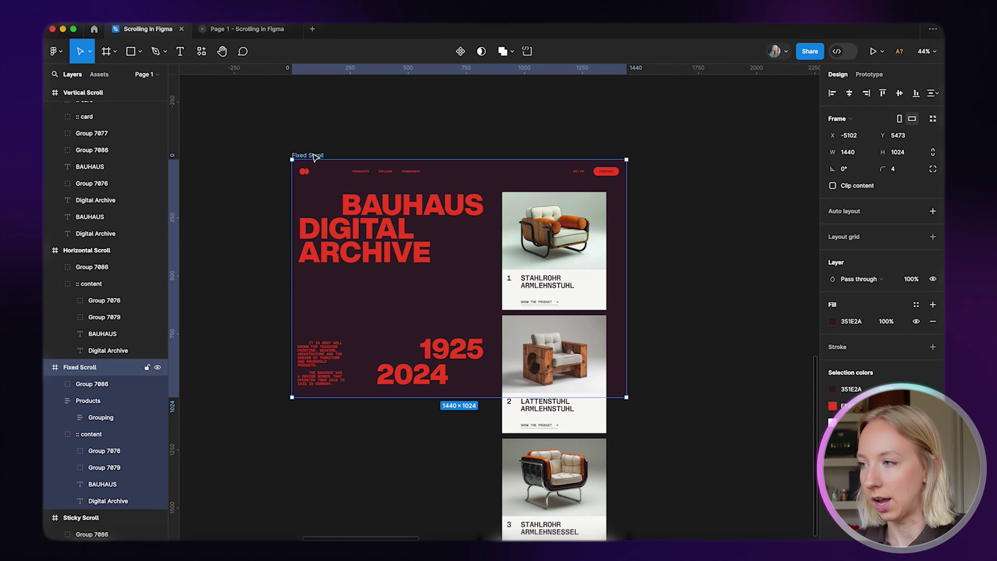
{"action": "left_click", "coordinate": [873, 52]}
{"action": "left_click", "coordinate": [883, 92]}
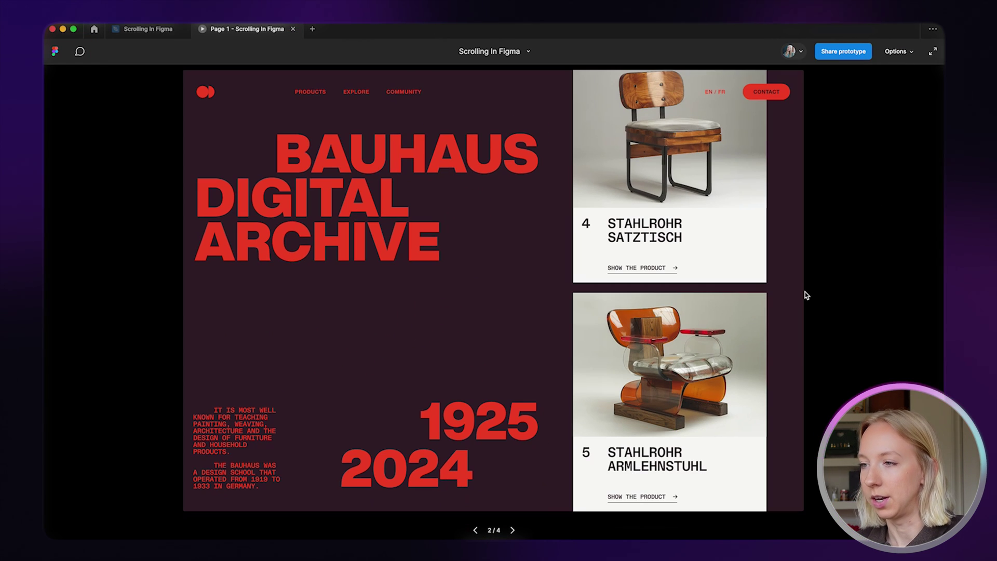
Scroll the cards up and down in the preview, then close the prototype tab
{"action": "scroll", "coordinate": [721, 342], "scroll_direction": "up", "scroll_amount": 10}
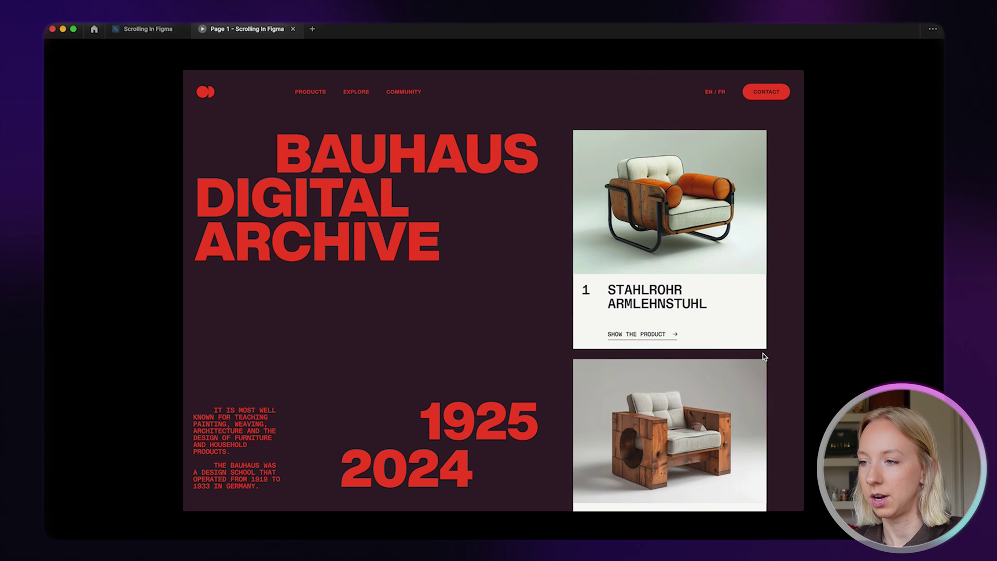
{"action": "scroll", "coordinate": [730, 394], "scroll_direction": "down", "scroll_amount": 5}
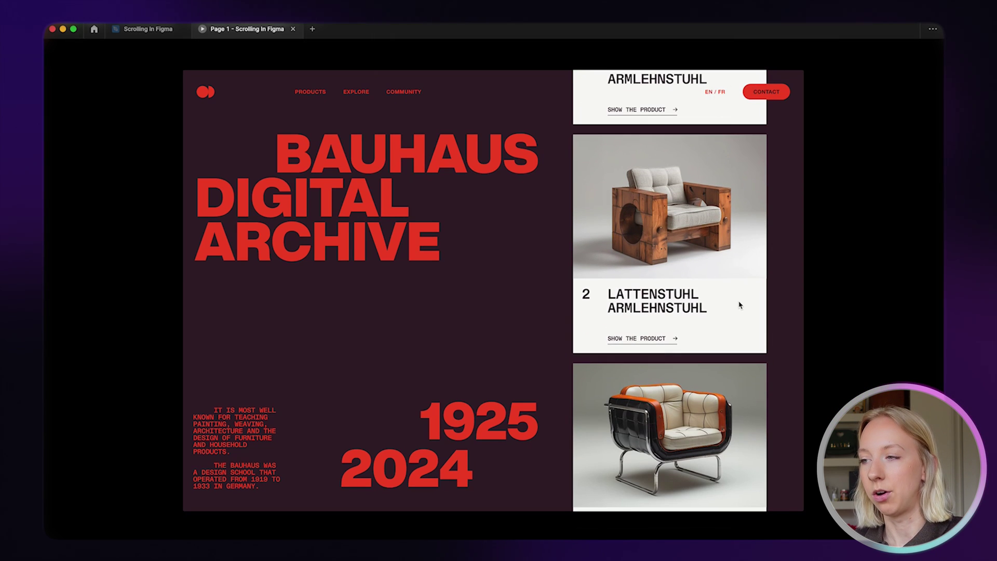
{"action": "scroll", "coordinate": [740, 305], "scroll_direction": "down", "scroll_amount": 10}
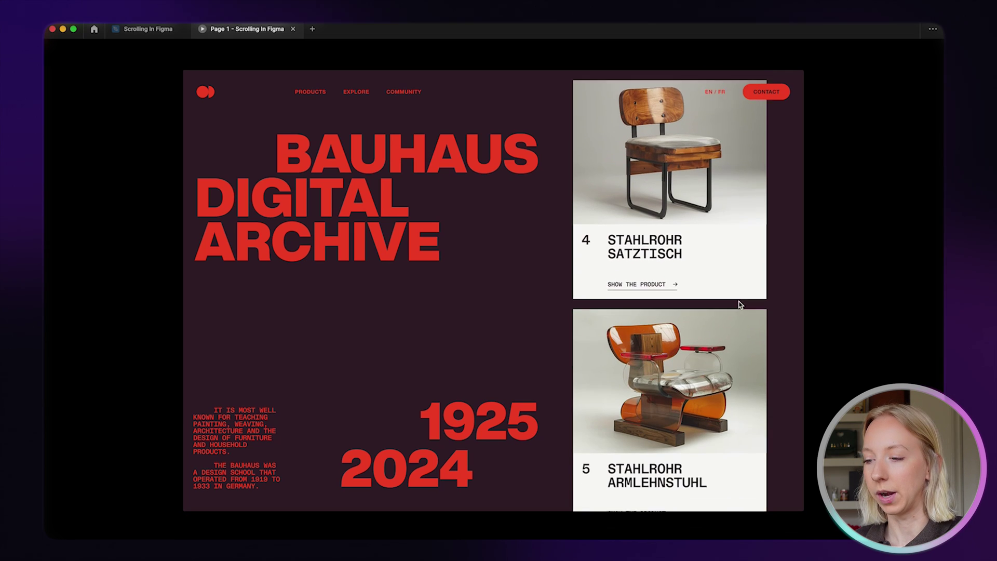
{"action": "scroll", "coordinate": [740, 305], "scroll_direction": "down", "scroll_amount": 2}
{"action": "scroll", "coordinate": [727, 394], "scroll_direction": "up", "scroll_amount": 3}
{"action": "scroll", "coordinate": [716, 467], "scroll_direction": "down", "scroll_amount": 3}
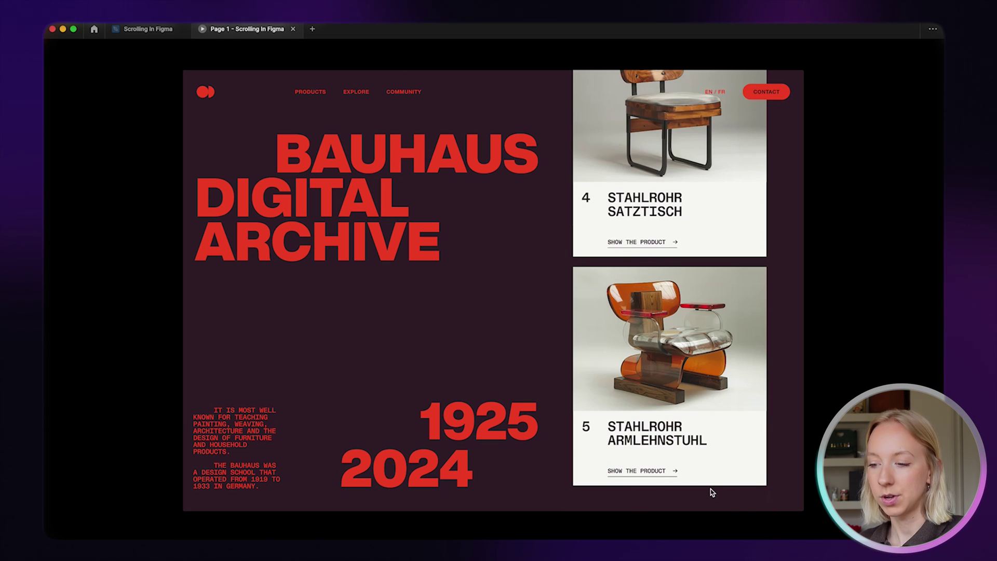
{"action": "scroll", "coordinate": [672, 405], "scroll_direction": "up", "scroll_amount": 15}
{"action": "scroll", "coordinate": [673, 405], "scroll_direction": "down", "scroll_amount": 15}
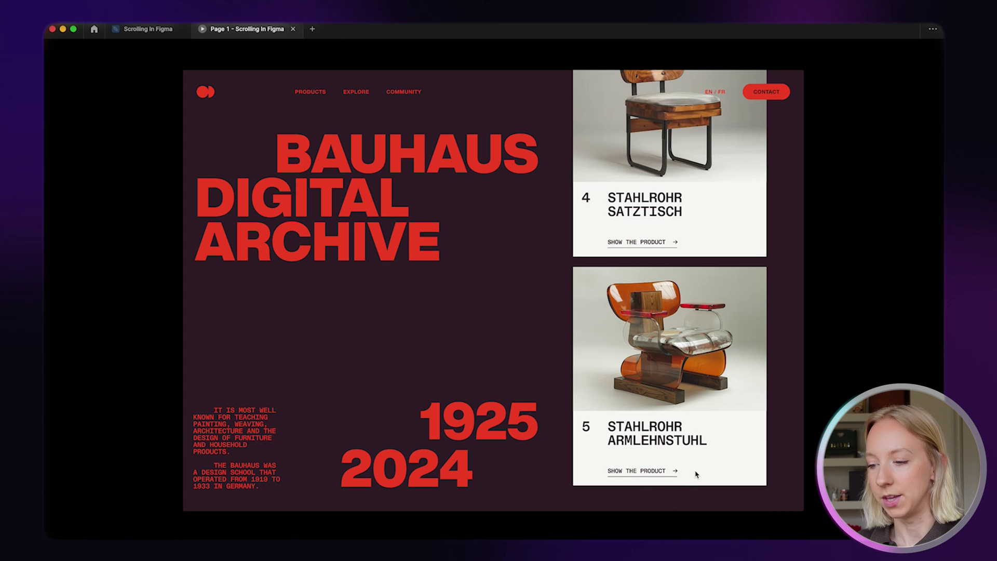
{"action": "scroll", "coordinate": [696, 474], "scroll_direction": "up", "scroll_amount": 15}
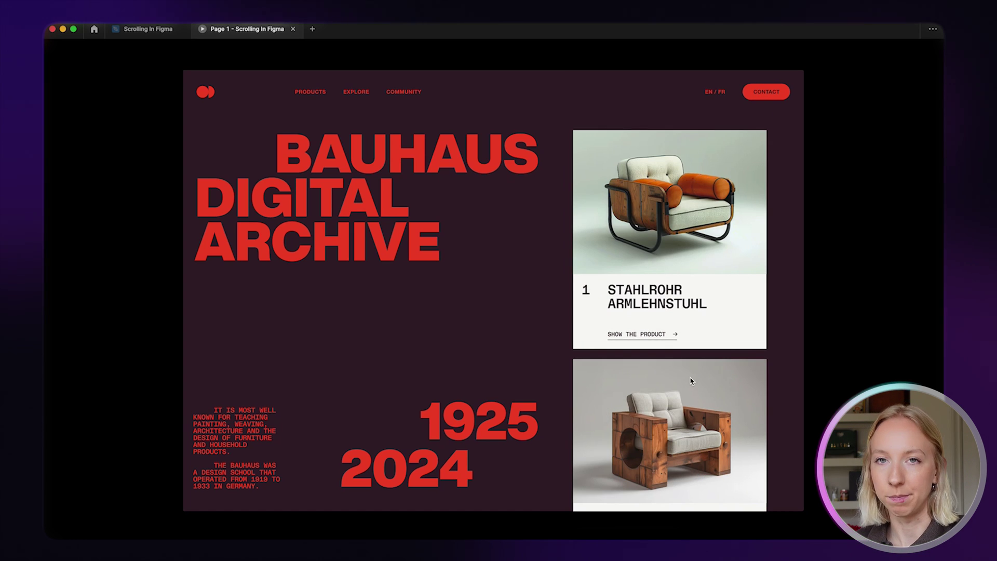
{"action": "left_click", "coordinate": [293, 29]}
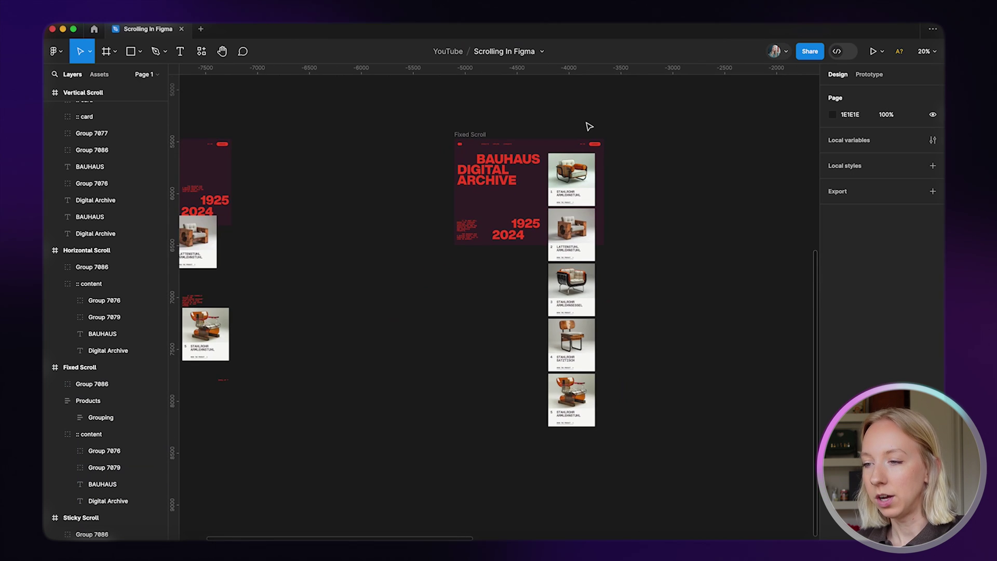
{"action": "scroll", "coordinate": [589, 126], "scroll_direction": "right", "scroll_amount": 10}
{"action": "scroll", "coordinate": [588, 126], "scroll_direction": "down", "scroll_amount": 3}
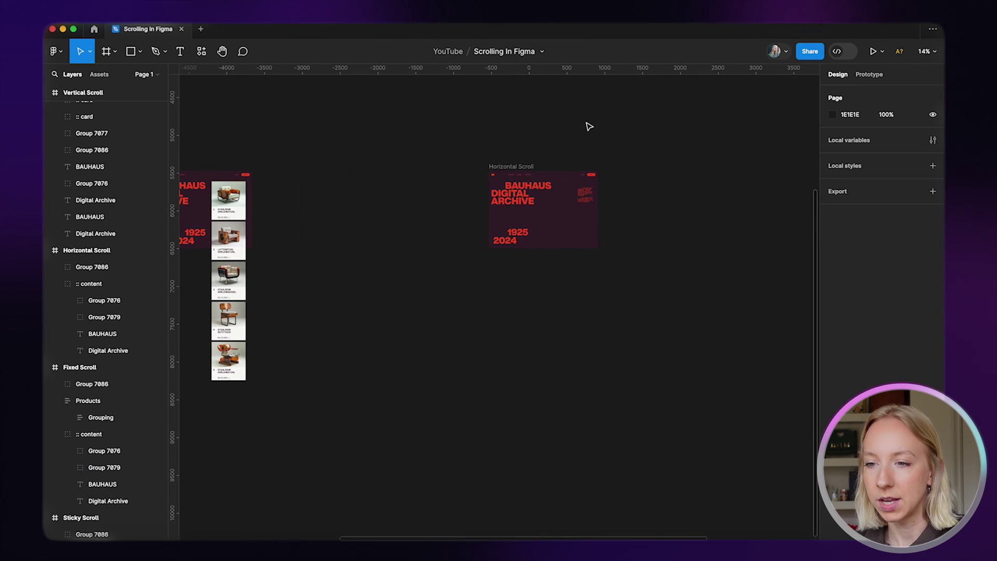
Drag the Products card column from Fixed Scroll into the Horizontal Scroll frame
{"action": "scroll", "coordinate": [589, 126], "scroll_direction": "left", "scroll_amount": 3}
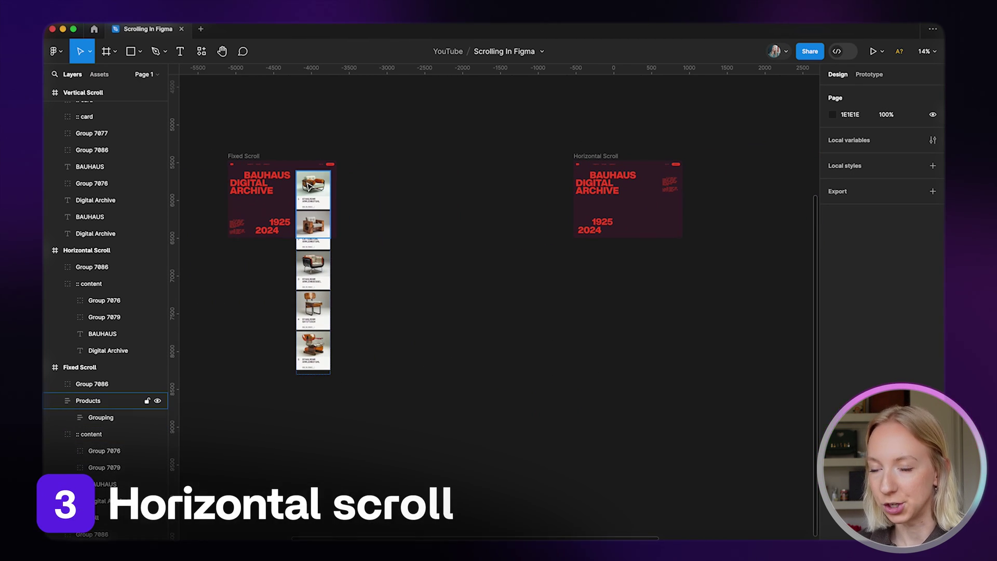
{"action": "left_click", "coordinate": [326, 200]}
{"action": "left_click_drag", "start_coordinate": [326, 200], "coordinate": [646, 215]}
{"action": "scroll", "coordinate": [647, 216], "scroll_direction": "up", "scroll_amount": 5}
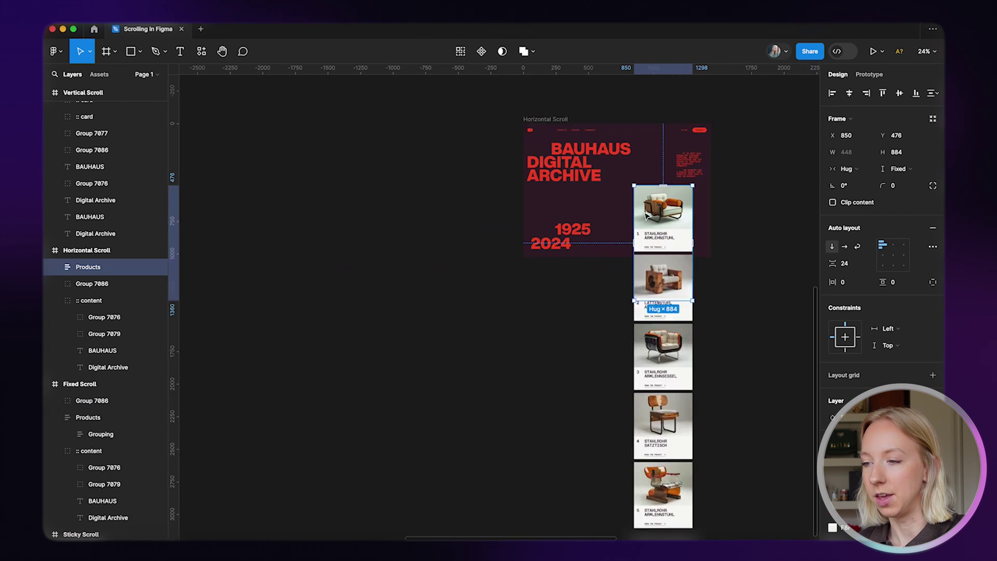
{"action": "scroll", "coordinate": [647, 215], "scroll_direction": "up", "scroll_amount": 5}
{"action": "scroll", "coordinate": [647, 216], "scroll_direction": "down", "scroll_amount": 2}
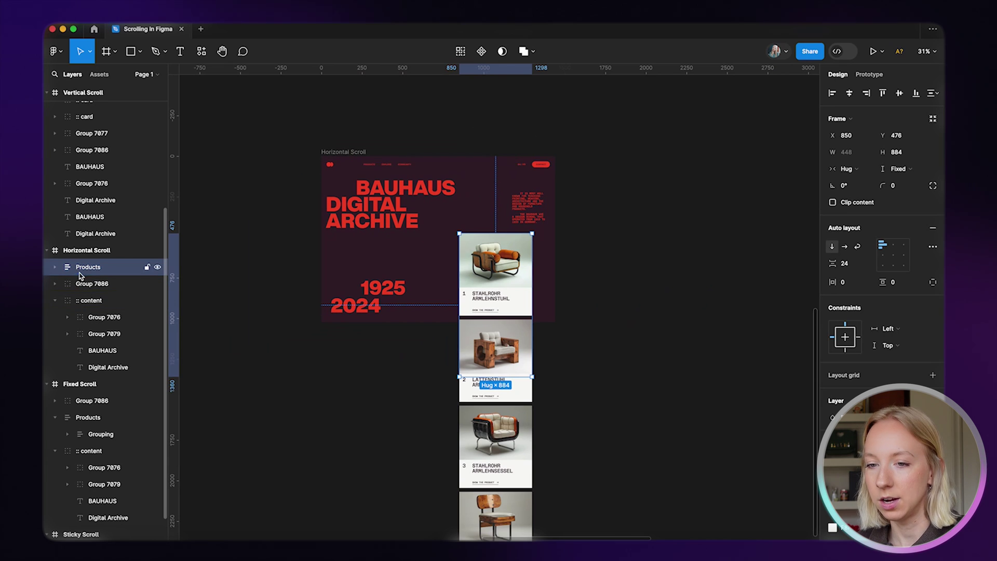
Expand Products in Layers and select its Grouping frame
{"action": "left_click", "coordinate": [55, 284]}
{"action": "left_click", "coordinate": [102, 300]}
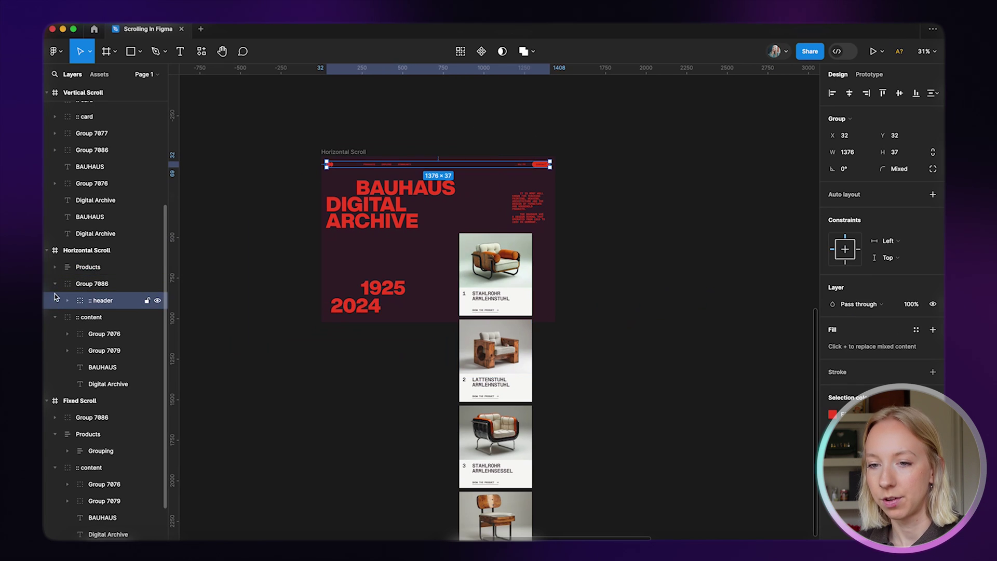
{"action": "left_click", "coordinate": [55, 266]}
{"action": "left_click", "coordinate": [70, 285]}
{"action": "left_click", "coordinate": [69, 285]}
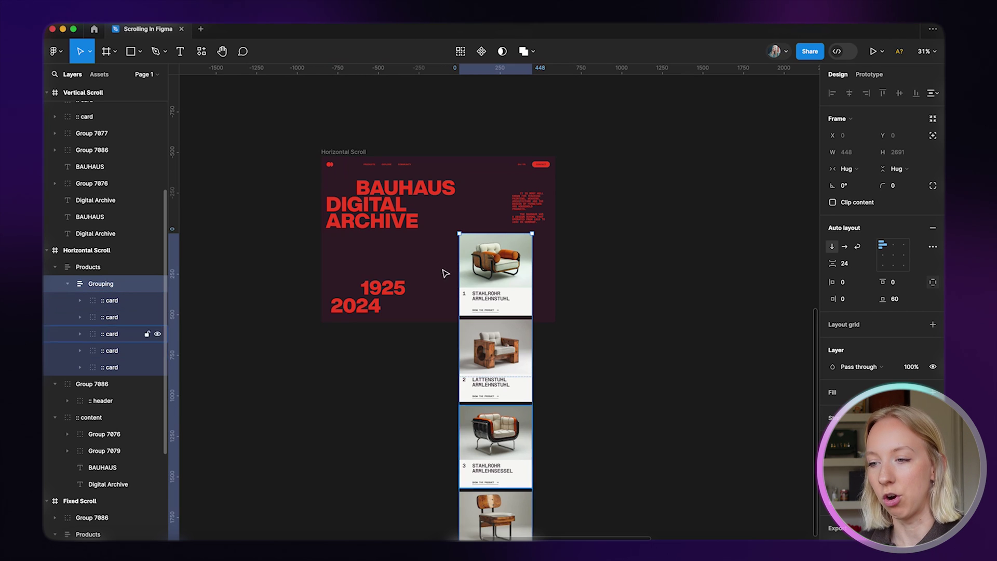
{"action": "left_click", "coordinate": [643, 254]}
{"action": "left_click", "coordinate": [493, 265]}
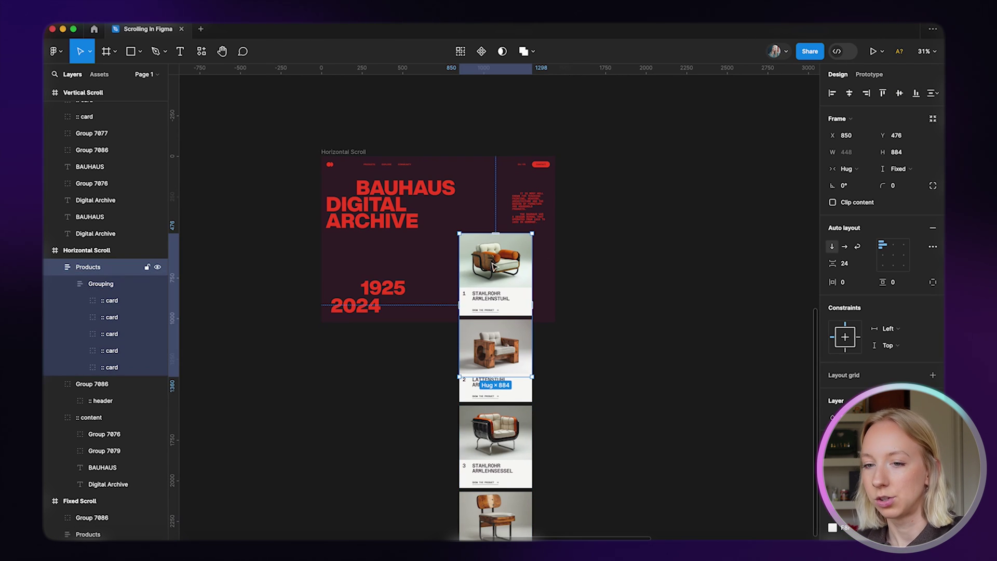
{"action": "left_click", "coordinate": [95, 290]}
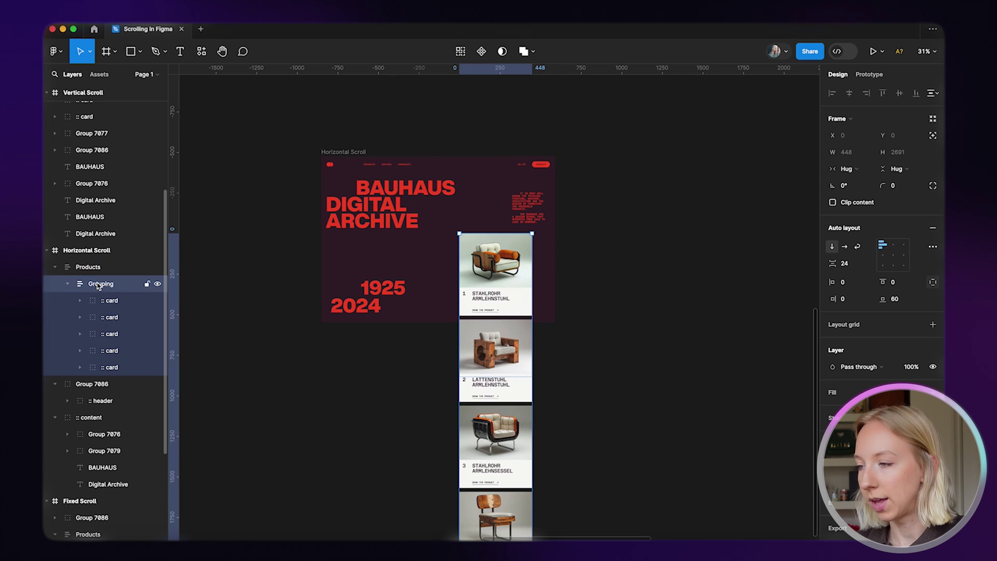
Switch Grouping's auto layout to horizontal so the five cards form one row
{"action": "left_click", "coordinate": [845, 248]}
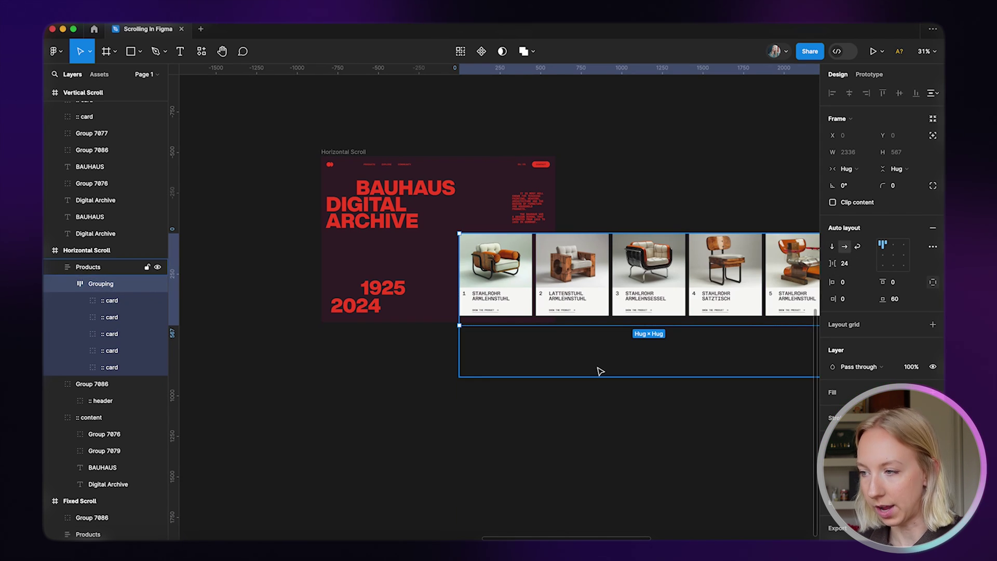
{"action": "scroll", "coordinate": [596, 369], "scroll_direction": "right", "scroll_amount": 3}
{"action": "scroll", "coordinate": [595, 369], "scroll_direction": "up", "scroll_amount": 1}
{"action": "left_click", "coordinate": [571, 445]}
Shorten the Products frame to 507 tall to fit the card row
{"action": "scroll", "coordinate": [465, 330], "scroll_direction": "left", "scroll_amount": 3}
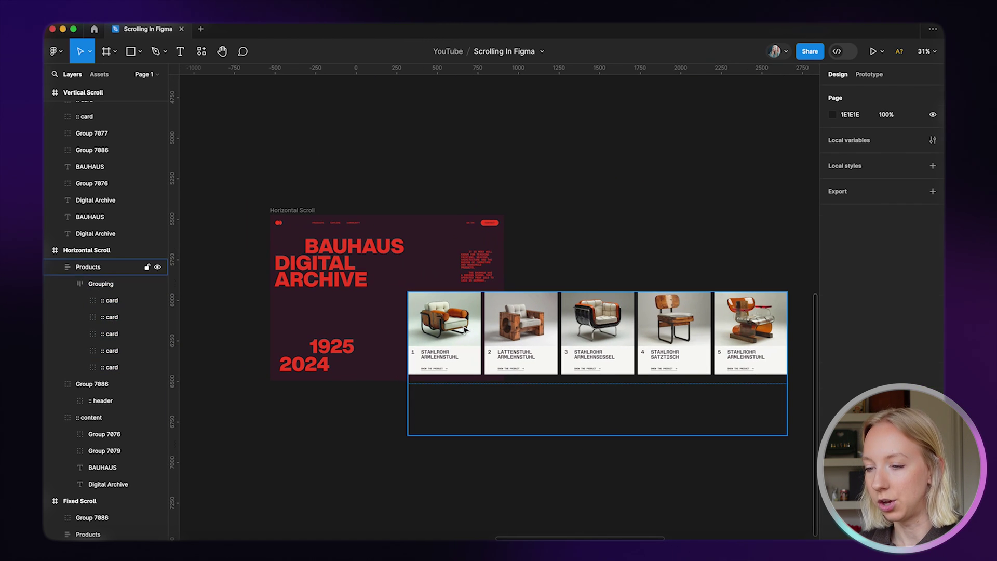
{"action": "left_click", "coordinate": [465, 330]}
{"action": "left_click_drag", "start_coordinate": [465, 330], "coordinate": [432, 366]}
{"action": "scroll", "coordinate": [432, 365], "scroll_direction": "down", "scroll_amount": 3}
{"action": "left_click_drag", "start_coordinate": [586, 447], "coordinate": [587, 389]}
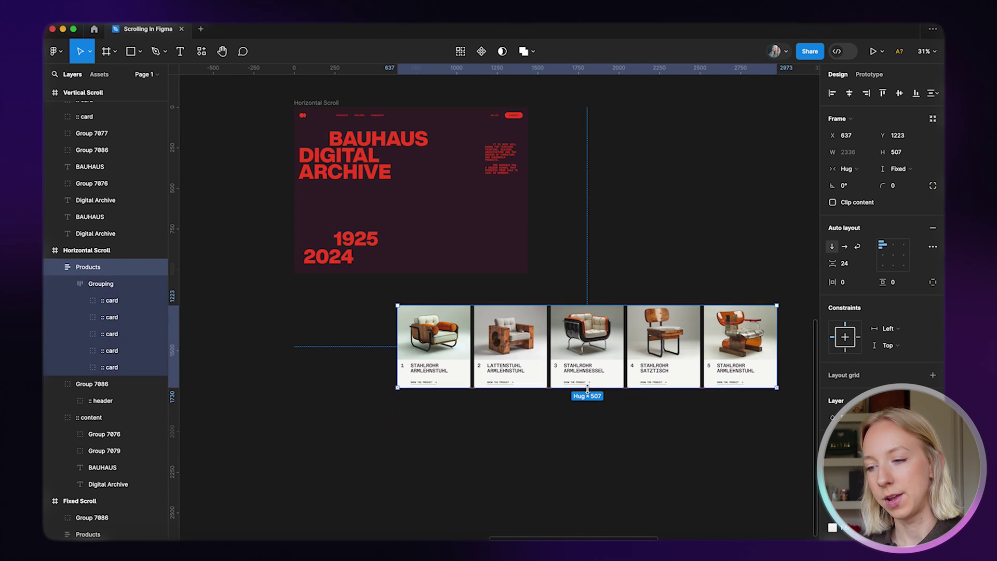
{"action": "key", "text": "ctrl+z"}
{"action": "left_click", "coordinate": [510, 460]}
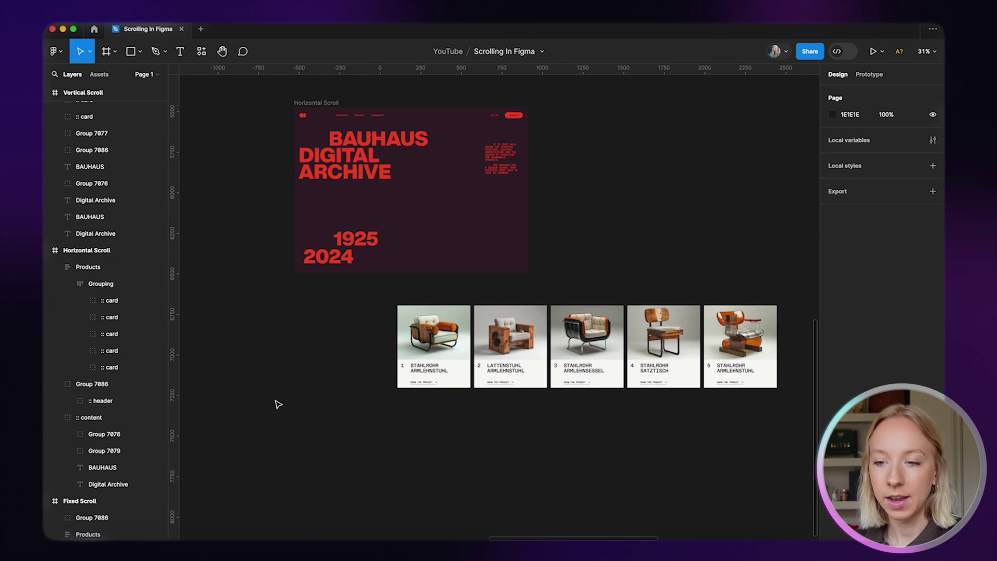
{"action": "left_click", "coordinate": [103, 268]}
{"action": "left_click_drag", "start_coordinate": [666, 449], "coordinate": [668, 391]}
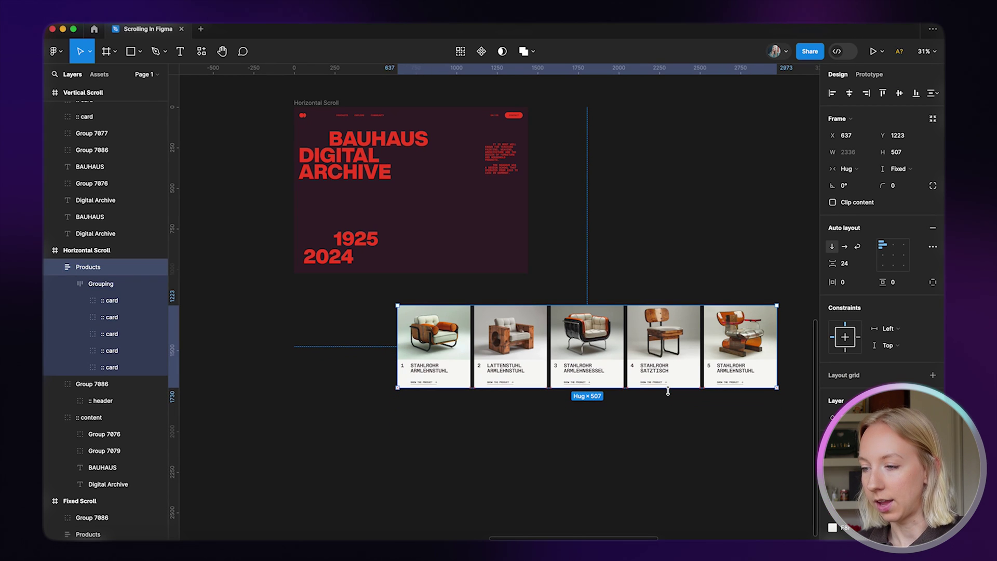
Move the Products card row up over the Horizontal Scroll hero heading
{"action": "left_click", "coordinate": [470, 435]}
{"action": "left_click_drag", "start_coordinate": [438, 349], "coordinate": [437, 232]}
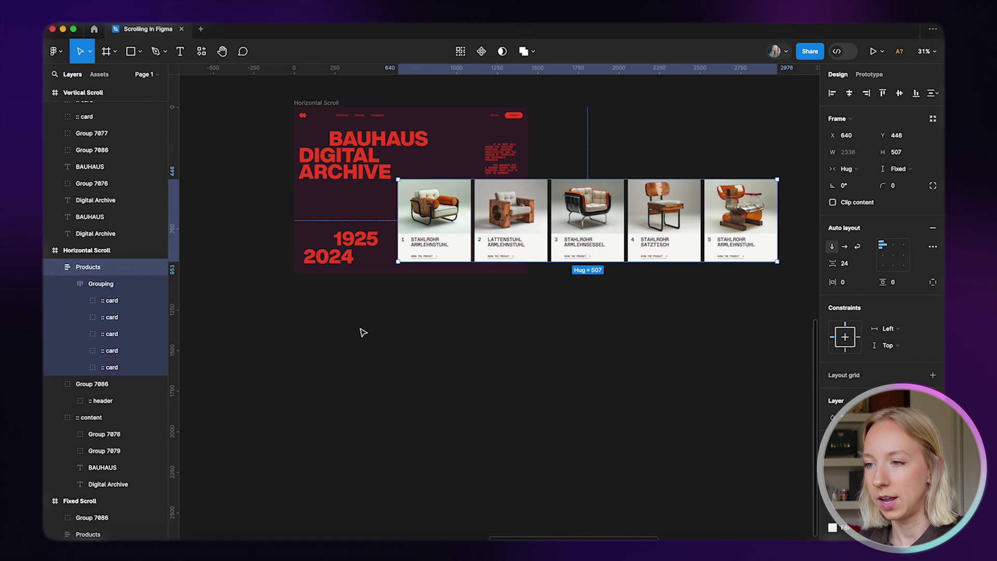
{"action": "scroll", "coordinate": [360, 334], "scroll_direction": "up", "scroll_amount": 3}
{"action": "left_click_drag", "start_coordinate": [325, 162], "coordinate": [318, 146]}
{"action": "left_click", "coordinate": [507, 389]}
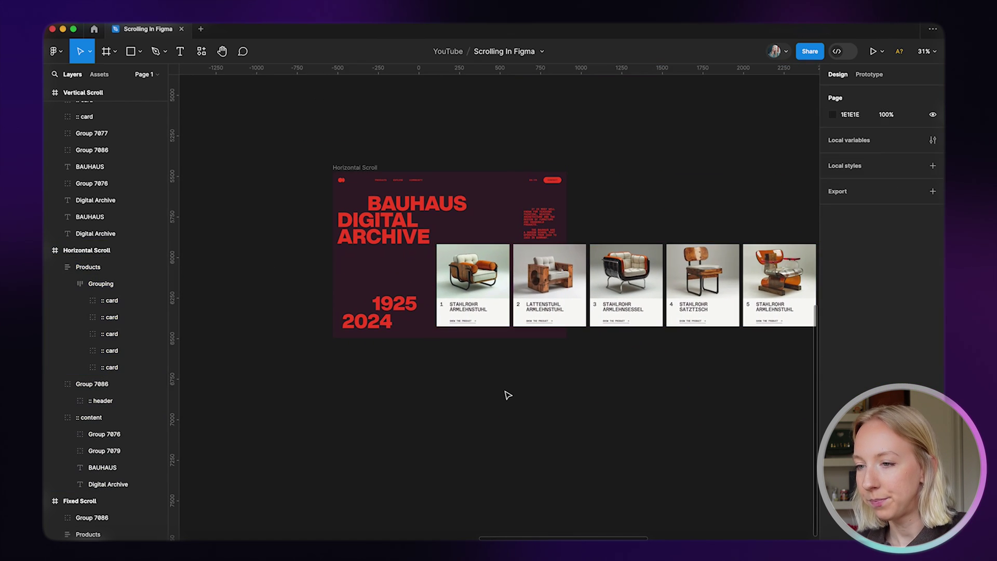
{"action": "scroll", "coordinate": [416, 300], "scroll_direction": "up", "scroll_amount": 3}
{"action": "left_click", "coordinate": [416, 300]}
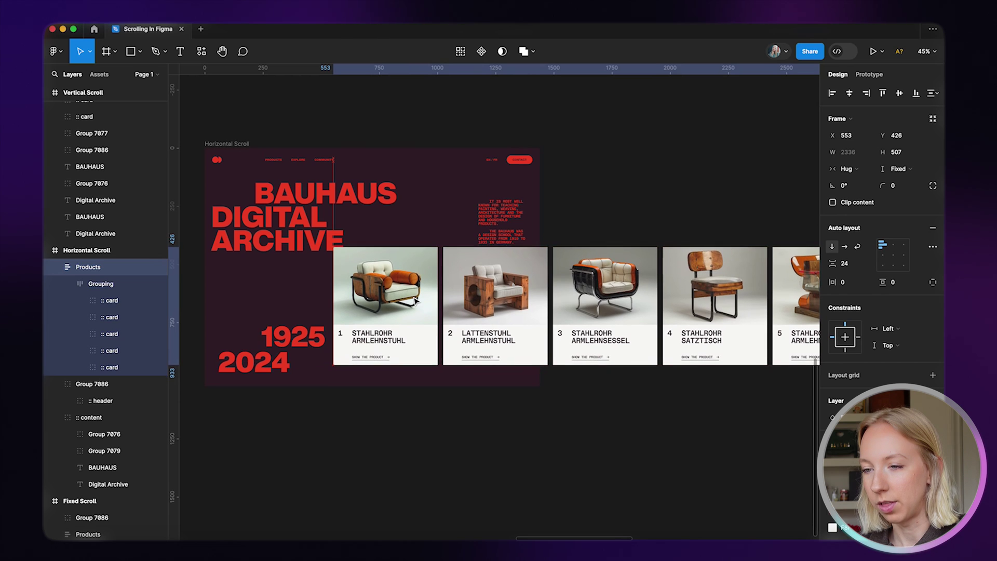
{"action": "scroll", "coordinate": [241, 289], "scroll_direction": "up", "scroll_amount": 3}
{"action": "scroll", "coordinate": [295, 365], "scroll_direction": "down", "scroll_amount": 5}
{"action": "left_click", "coordinate": [344, 440]}
{"action": "scroll", "coordinate": [345, 440], "scroll_direction": "down", "scroll_amount": 3}
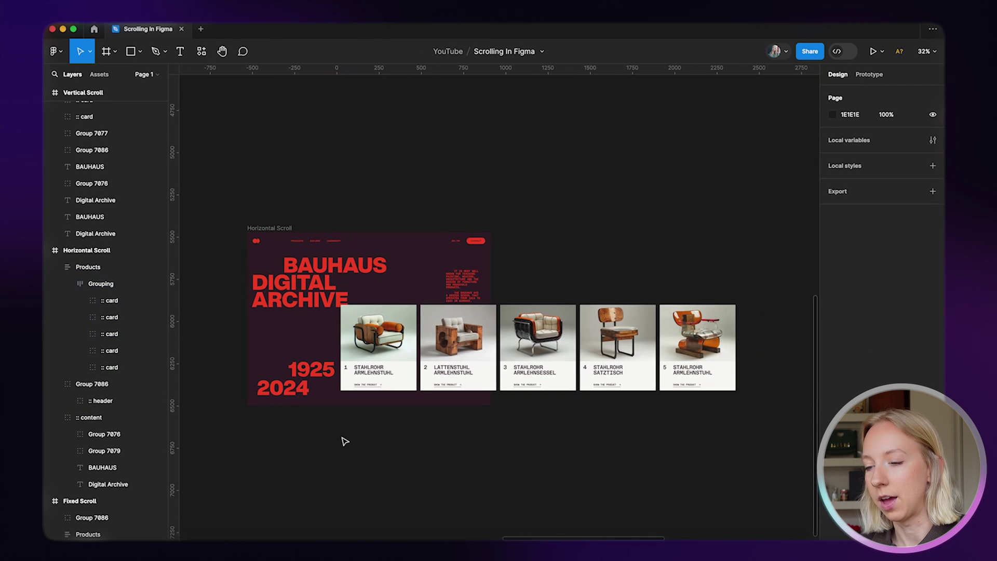
{"action": "left_click", "coordinate": [423, 309]}
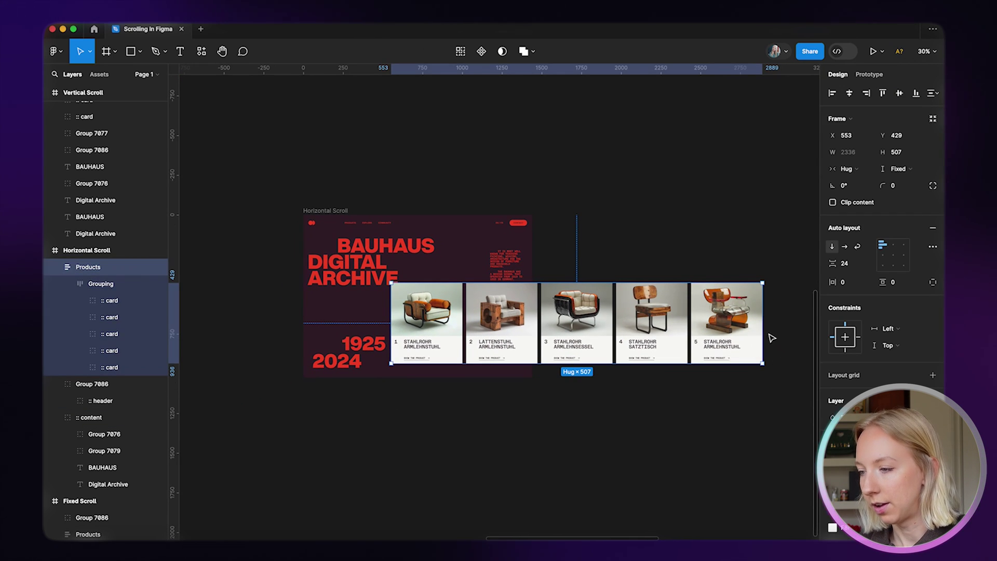
Narrow Products to a fixed 920 width, keeping overflowing cards visible
{"action": "left_click_drag", "start_coordinate": [746, 328], "coordinate": [533, 330]}
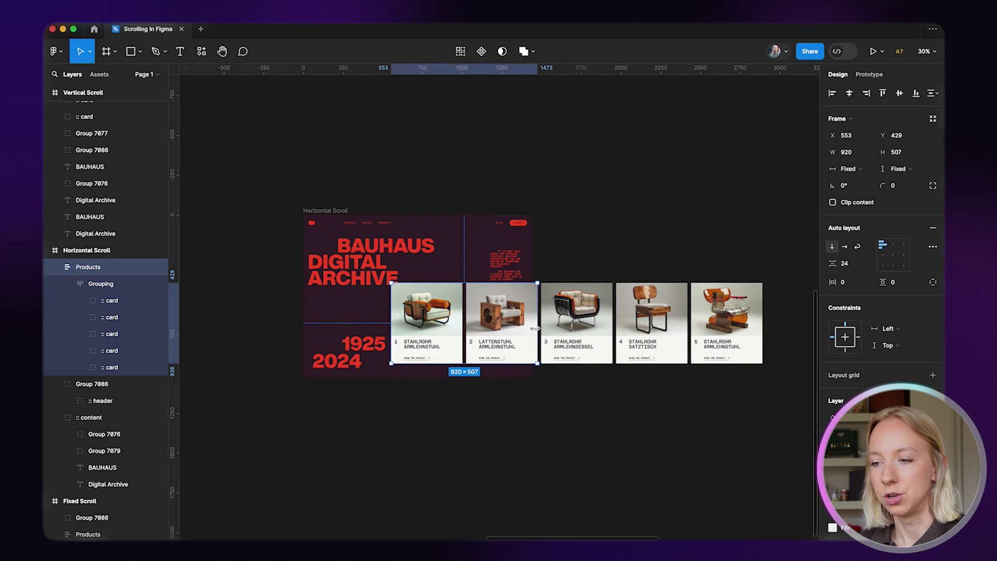
{"action": "scroll", "coordinate": [532, 329], "scroll_direction": "up", "scroll_amount": 5}
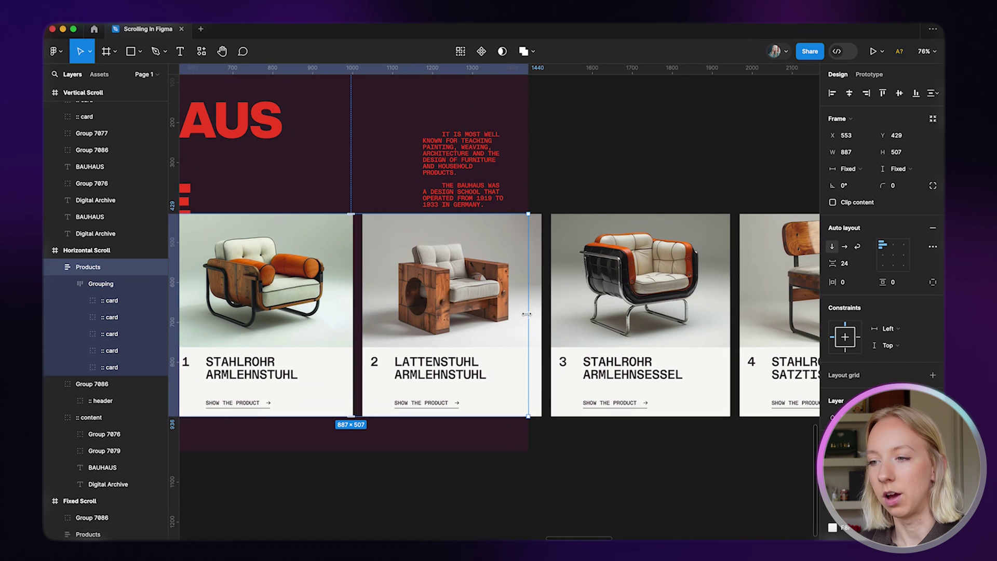
{"action": "scroll", "coordinate": [526, 314], "scroll_direction": "down", "scroll_amount": 5}
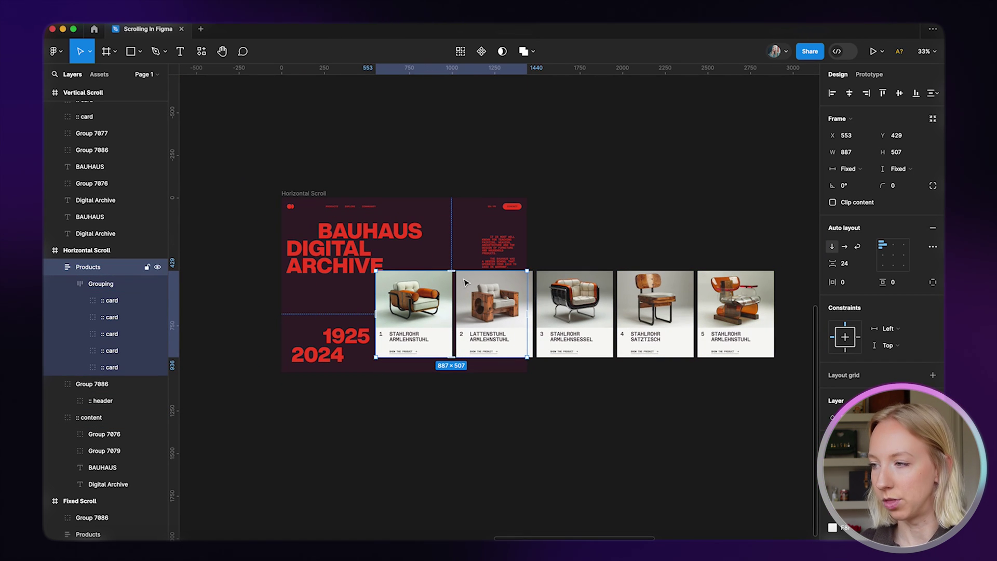
{"action": "left_click", "coordinate": [833, 202]}
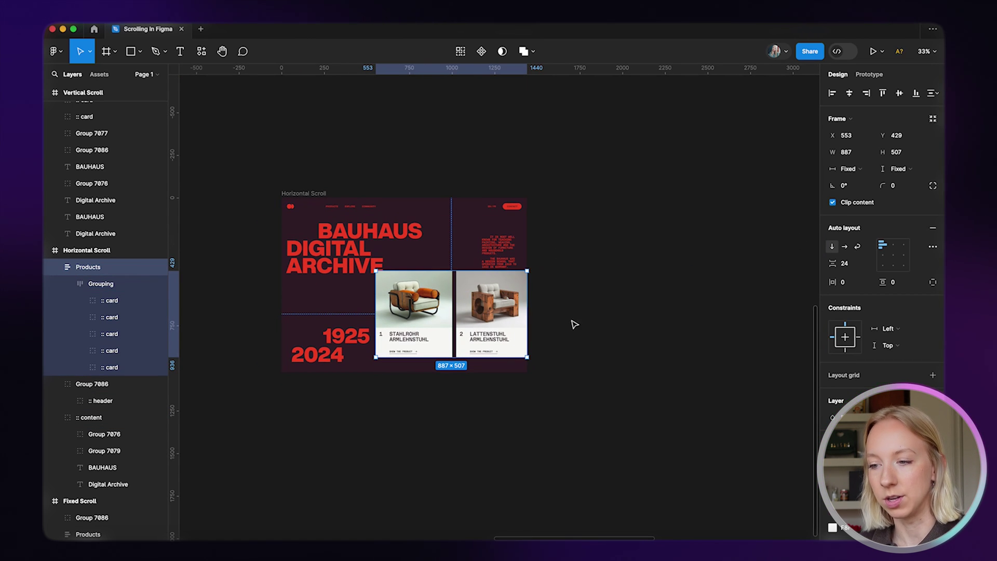
{"action": "left_click", "coordinate": [832, 203]}
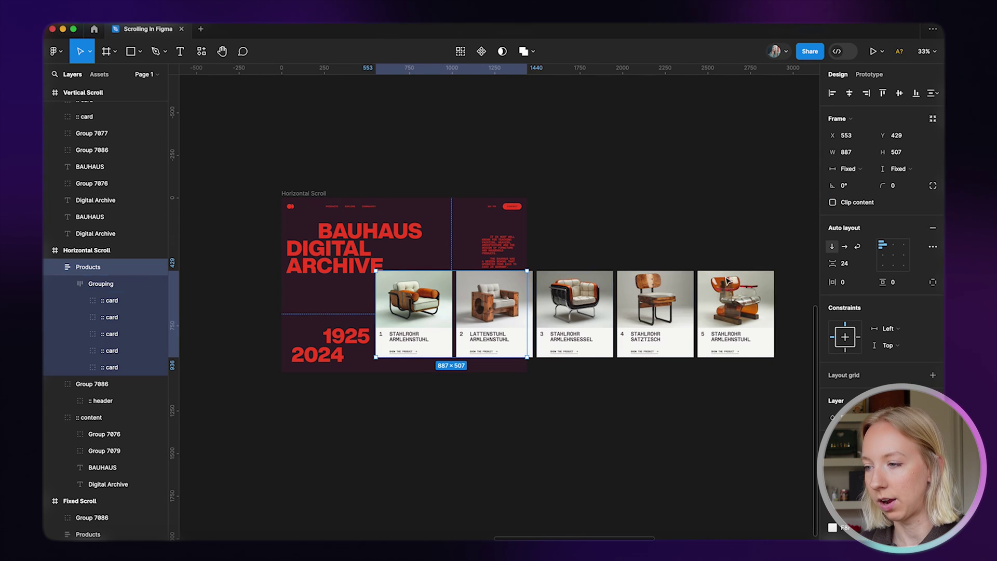
{"action": "left_click", "coordinate": [607, 385]}
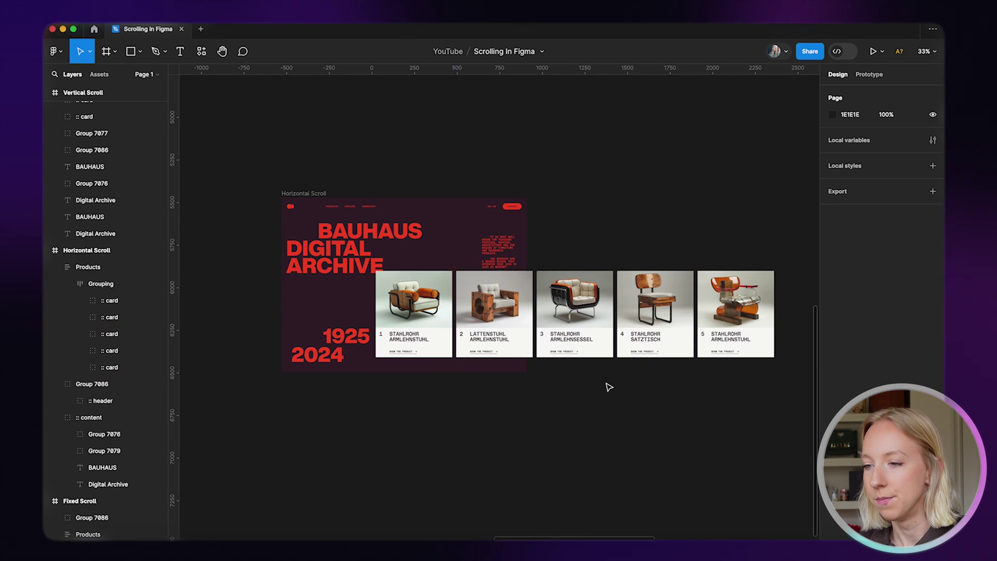
Change Grouping's padding to 0 bottom and 60 right
{"action": "left_click", "coordinate": [163, 285]}
{"action": "scroll", "coordinate": [617, 306], "scroll_direction": "right", "scroll_amount": 1}
{"action": "scroll", "coordinate": [616, 306], "scroll_direction": "down", "scroll_amount": 1}
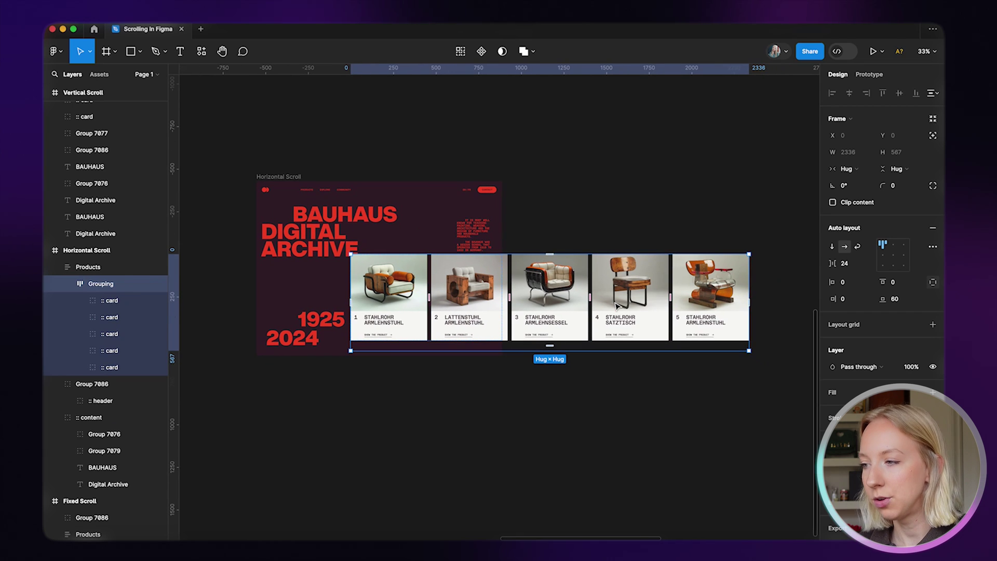
{"action": "left_click", "coordinate": [900, 301]}
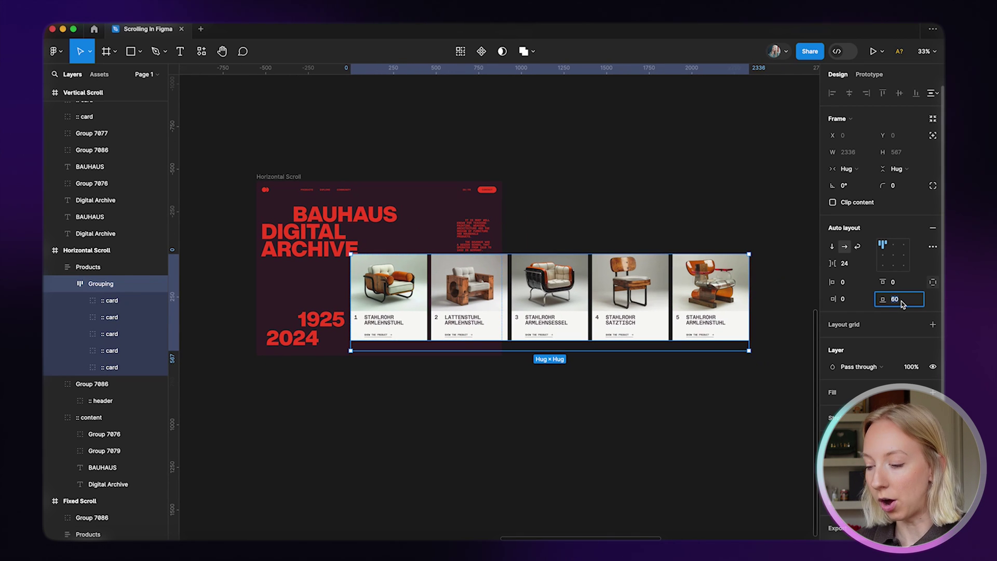
{"action": "type", "text": "0"}
{"action": "key", "text": "Return"}
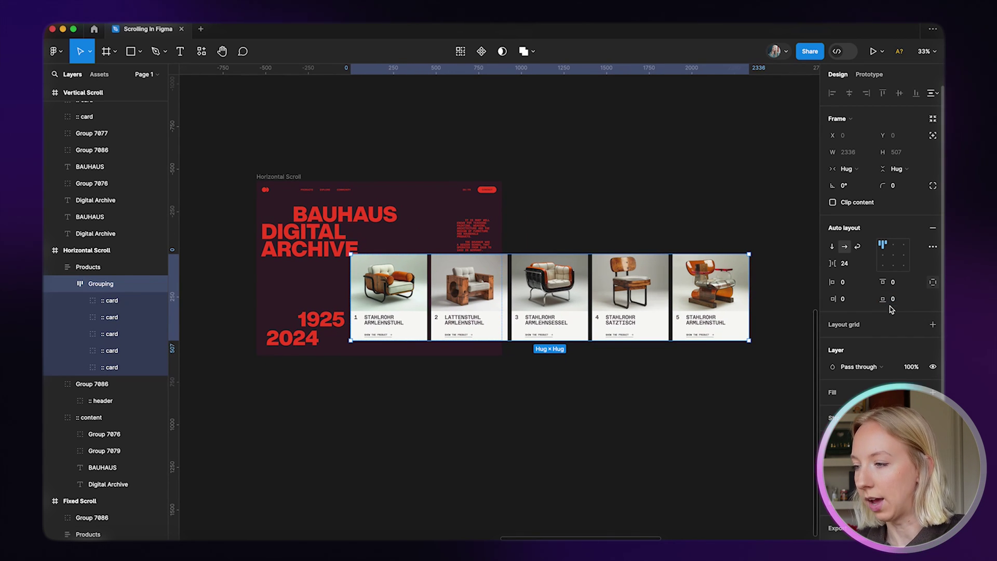
{"action": "left_click", "coordinate": [852, 299]}
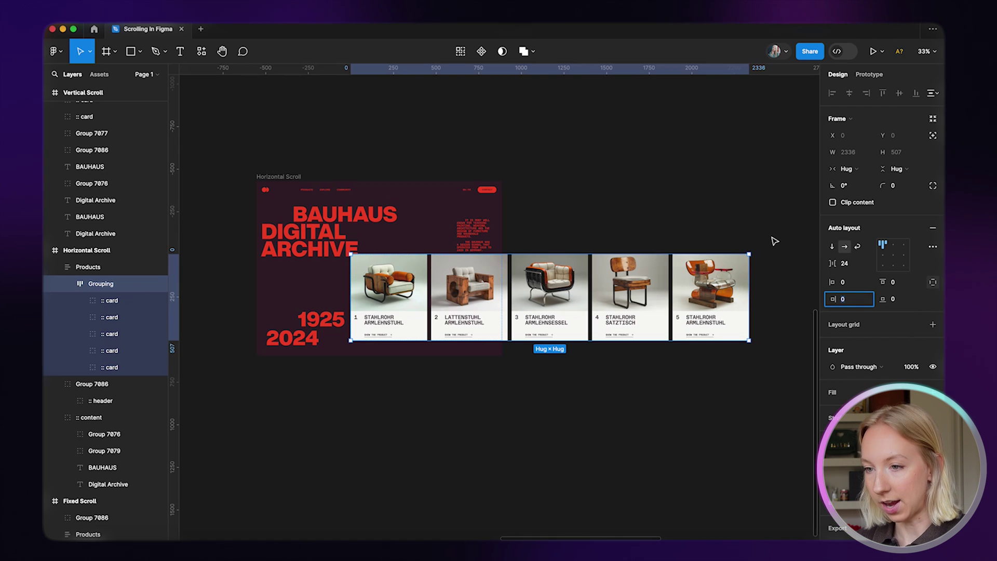
{"action": "type", "text": "60"}
{"action": "key", "text": "Return"}
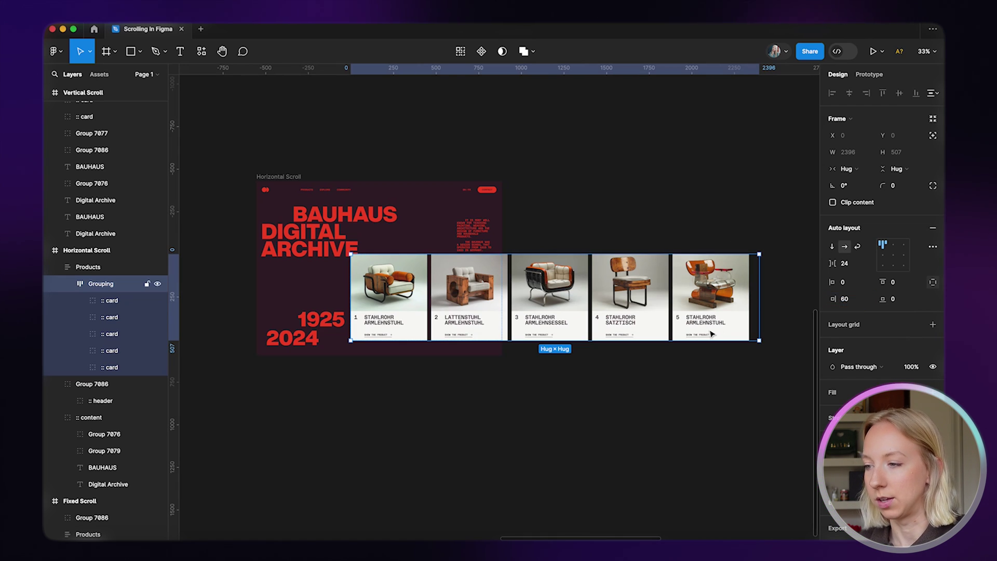
{"action": "left_click", "coordinate": [89, 267]}
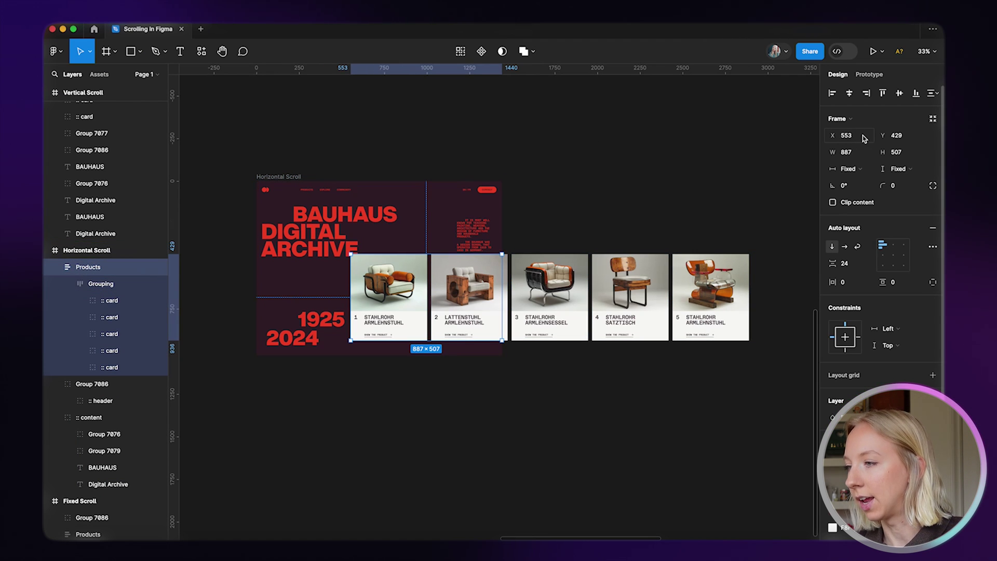
Set the Products frame's prototype overflow to horizontal scrolling
{"action": "left_click", "coordinate": [869, 74]}
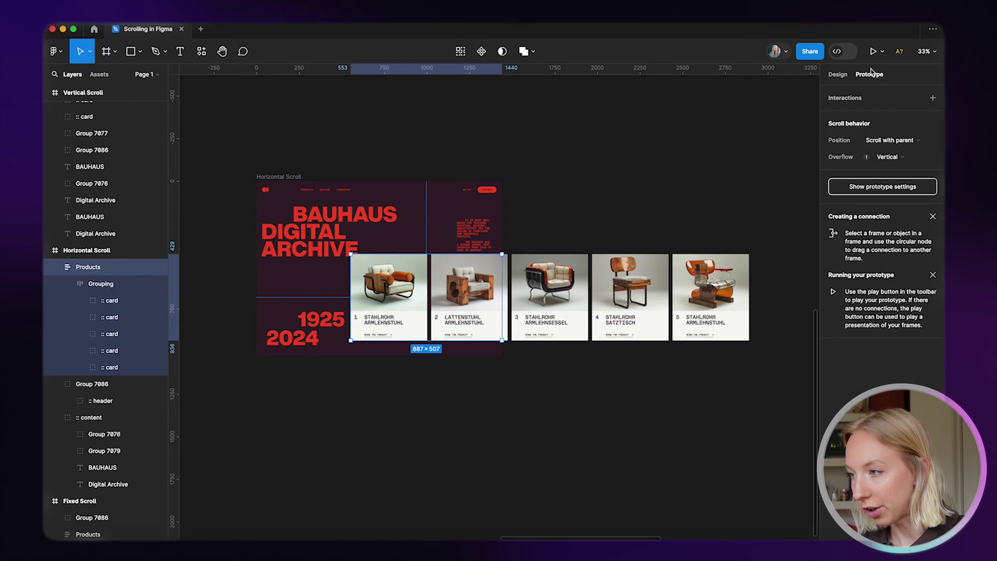
{"action": "left_click", "coordinate": [891, 156]}
{"action": "left_click", "coordinate": [898, 147]}
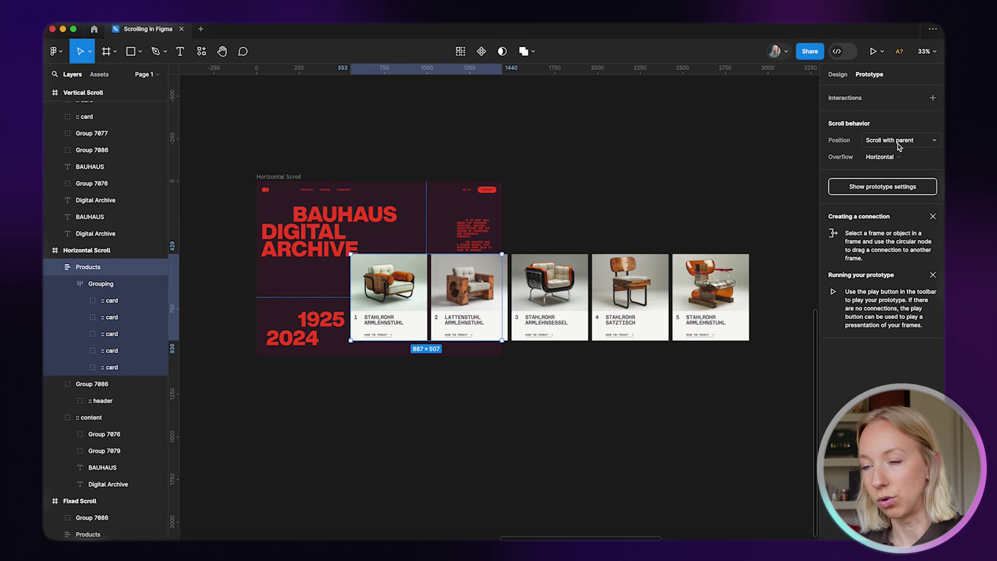
Preview Horizontal Scroll, scroll the card row sideways, then close the preview
{"action": "left_click", "coordinate": [288, 177]}
{"action": "left_click", "coordinate": [873, 51]}
{"action": "scroll", "coordinate": [710, 357], "scroll_direction": "left", "scroll_amount": 5}
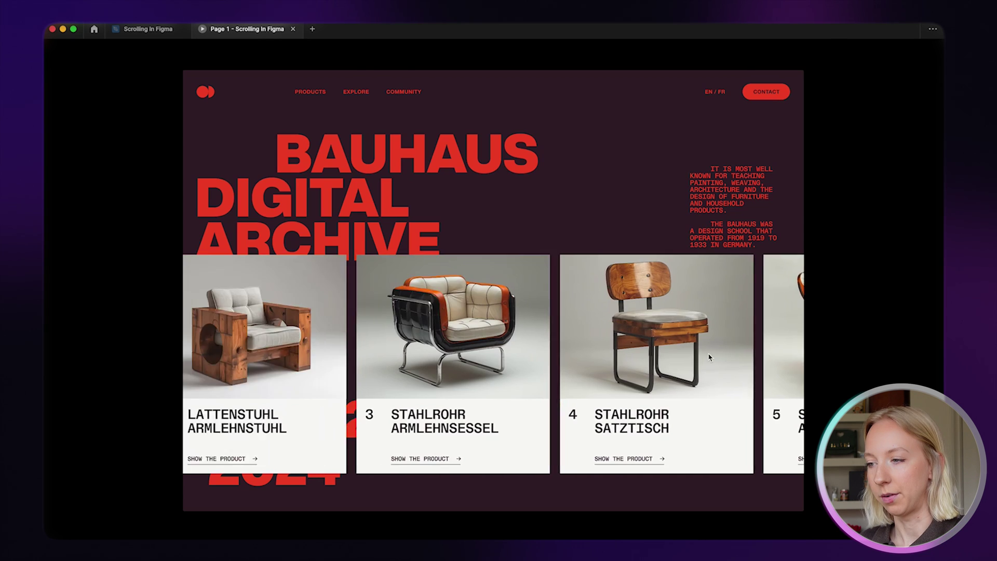
{"action": "scroll", "coordinate": [710, 358], "scroll_direction": "right", "scroll_amount": 10}
{"action": "scroll", "coordinate": [709, 357], "scroll_direction": "left", "scroll_amount": 10}
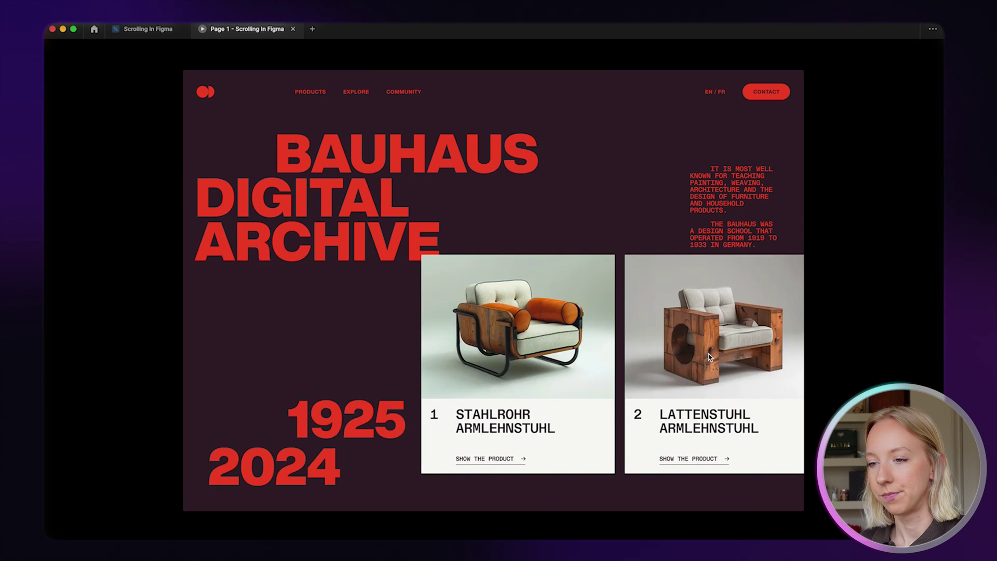
{"action": "scroll", "coordinate": [710, 357], "scroll_direction": "right", "scroll_amount": 5}
{"action": "scroll", "coordinate": [709, 357], "scroll_direction": "right", "scroll_amount": 3}
{"action": "scroll", "coordinate": [709, 357], "scroll_direction": "left", "scroll_amount": 8}
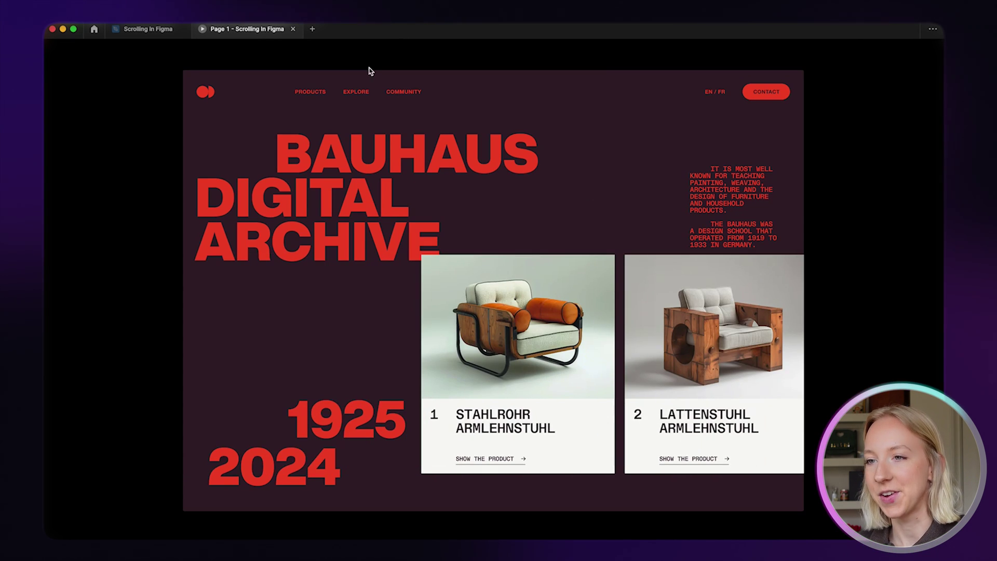
{"action": "left_click", "coordinate": [293, 28]}
{"action": "left_click", "coordinate": [498, 147]}
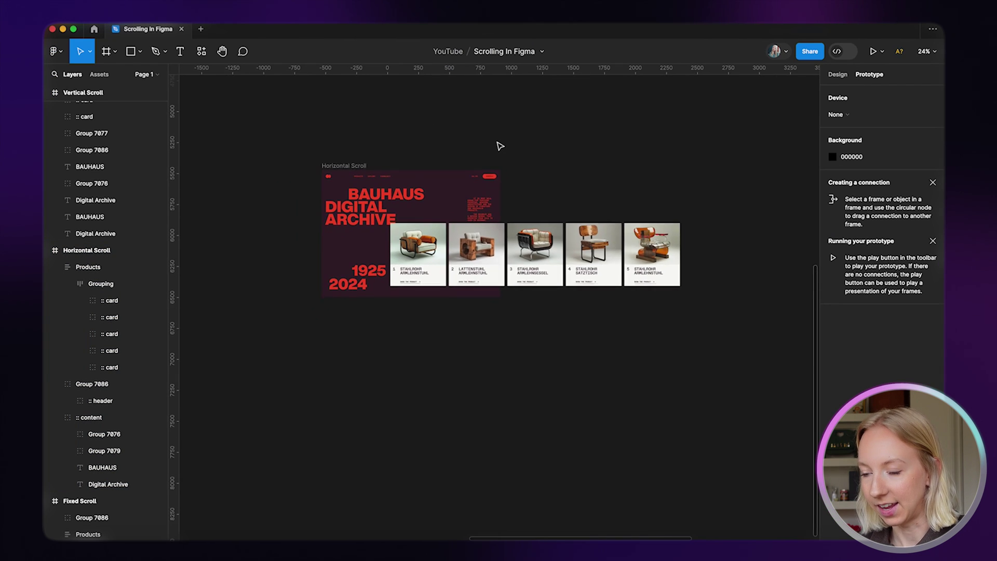
{"action": "key", "text": "n"}
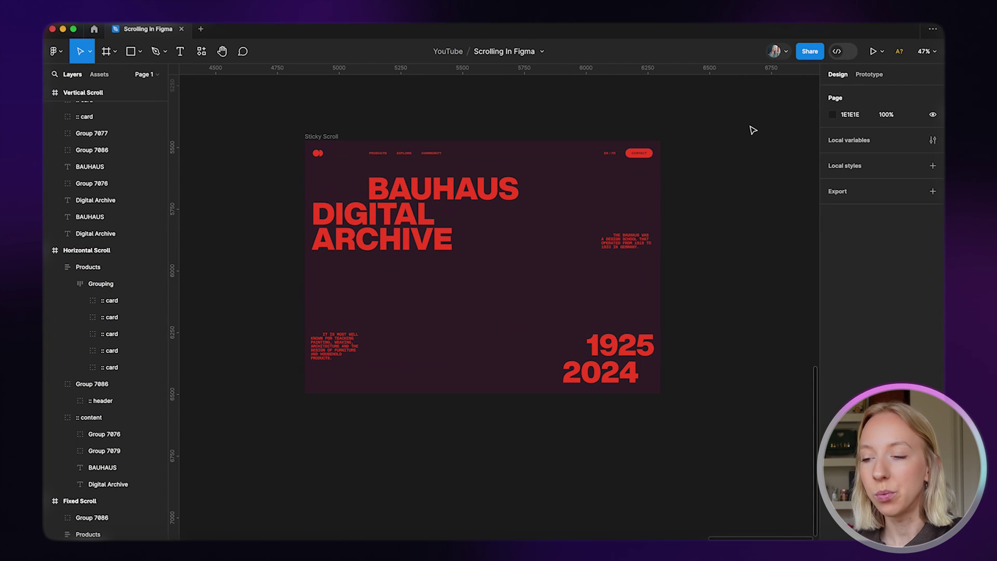
Copy the vertical Products column into Sticky Scroll and centre it over the hero
{"action": "scroll", "coordinate": [491, 185], "scroll_direction": "down", "scroll_amount": 10}
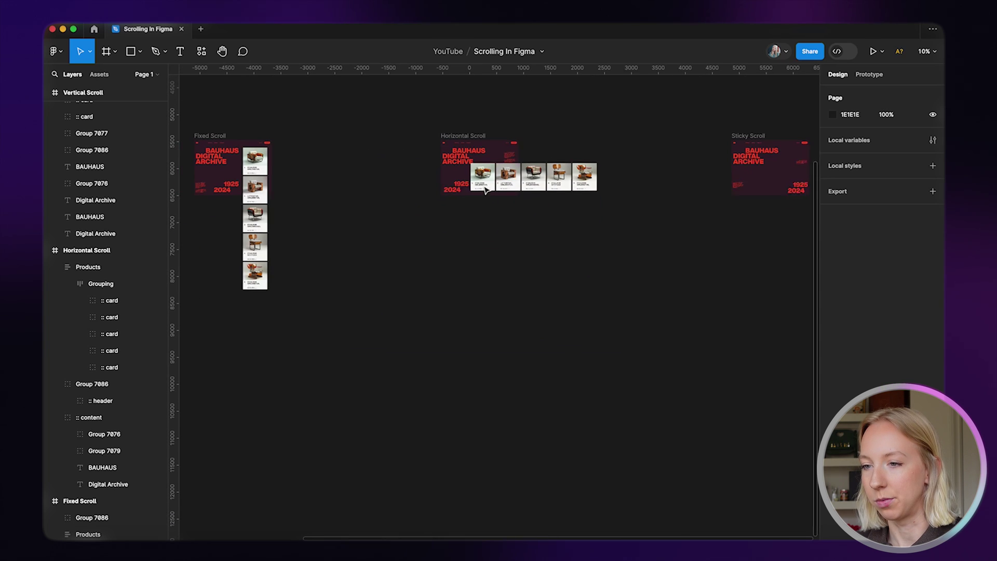
{"action": "left_click_drag", "start_coordinate": [243, 198], "coordinate": [566, 243]}
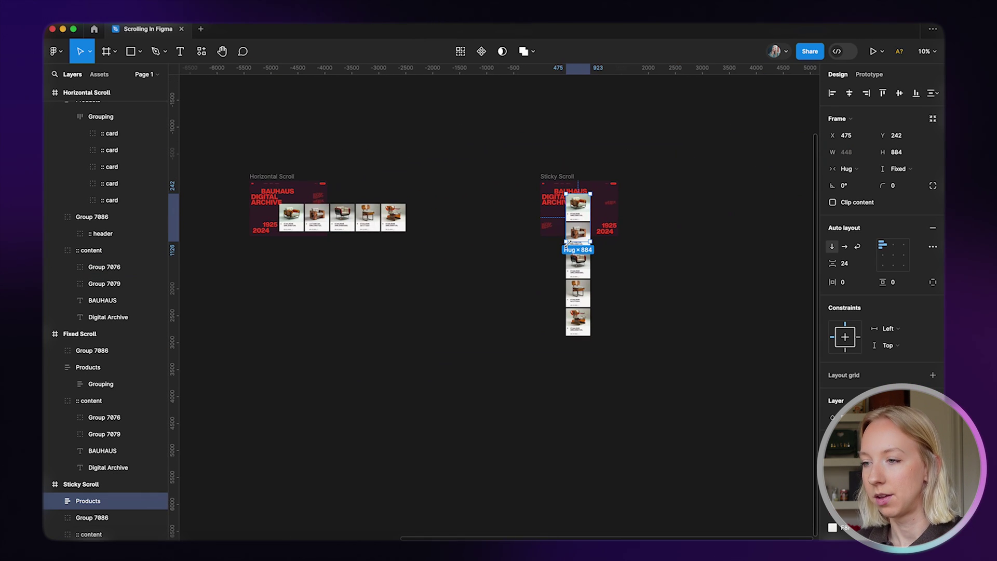
{"action": "scroll", "coordinate": [567, 243], "scroll_direction": "up", "scroll_amount": 10}
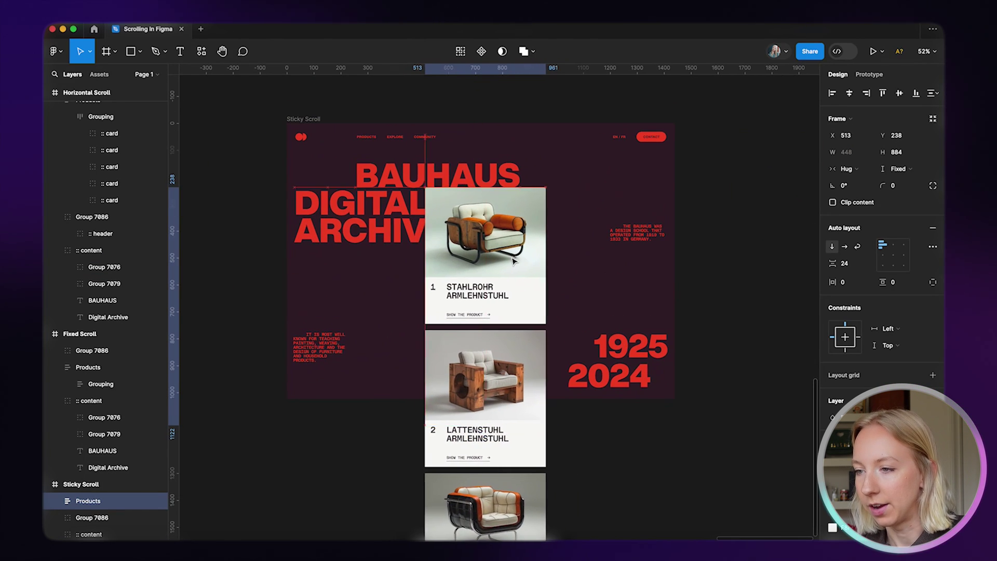
{"action": "left_click_drag", "start_coordinate": [513, 261], "coordinate": [504, 208]}
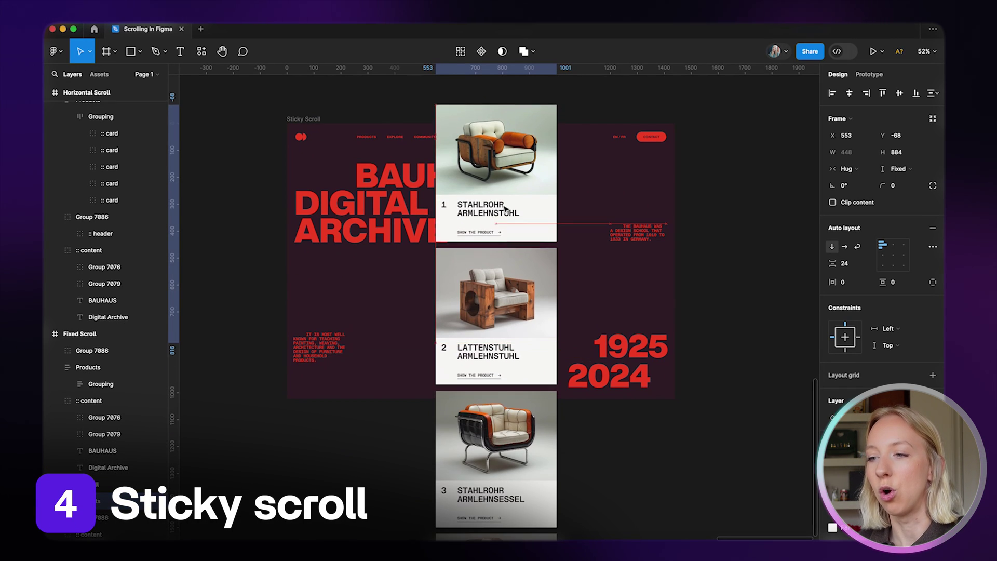
{"action": "scroll", "coordinate": [505, 208], "scroll_direction": "down", "scroll_amount": 2}
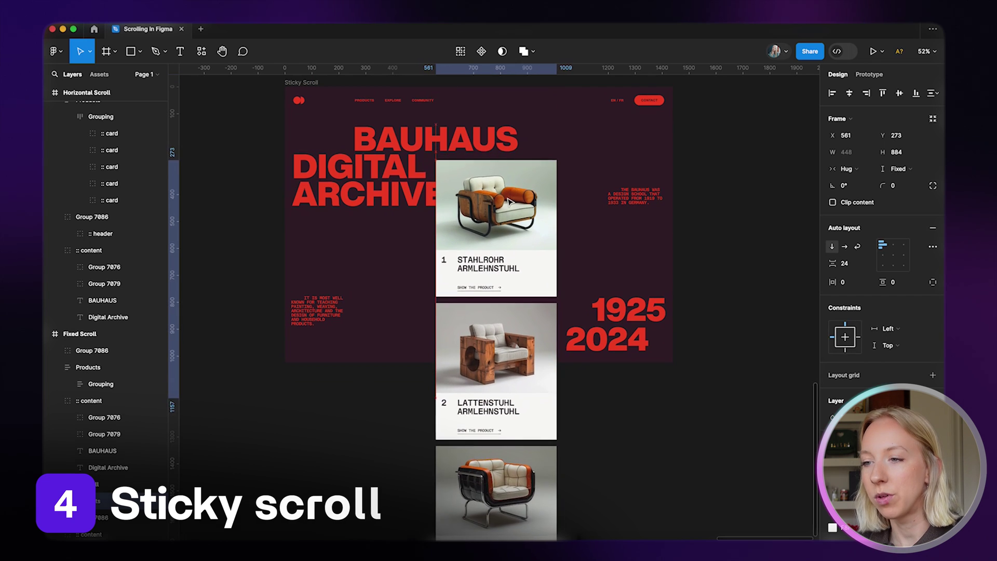
{"action": "left_click_drag", "start_coordinate": [513, 204], "coordinate": [509, 205]}
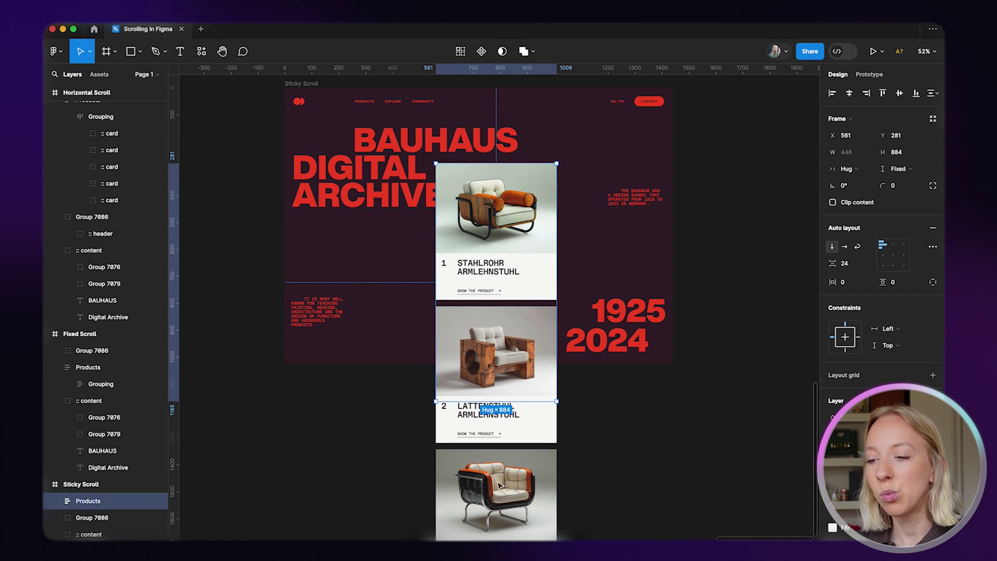
Shorten the copied Products column to 753 tall
{"action": "scroll", "coordinate": [495, 490], "scroll_direction": "down", "scroll_amount": 7}
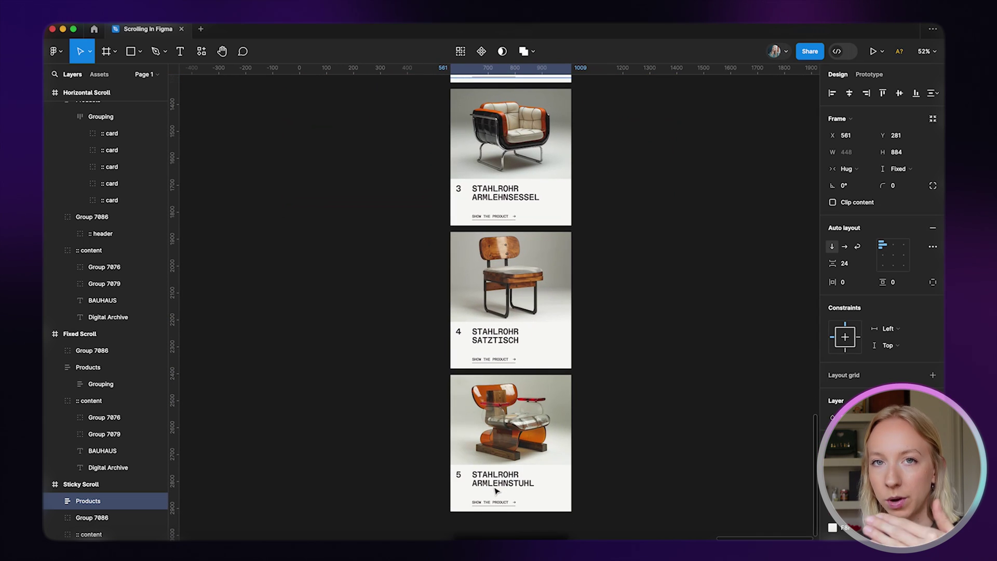
{"action": "scroll", "coordinate": [495, 490], "scroll_direction": "up", "scroll_amount": 8}
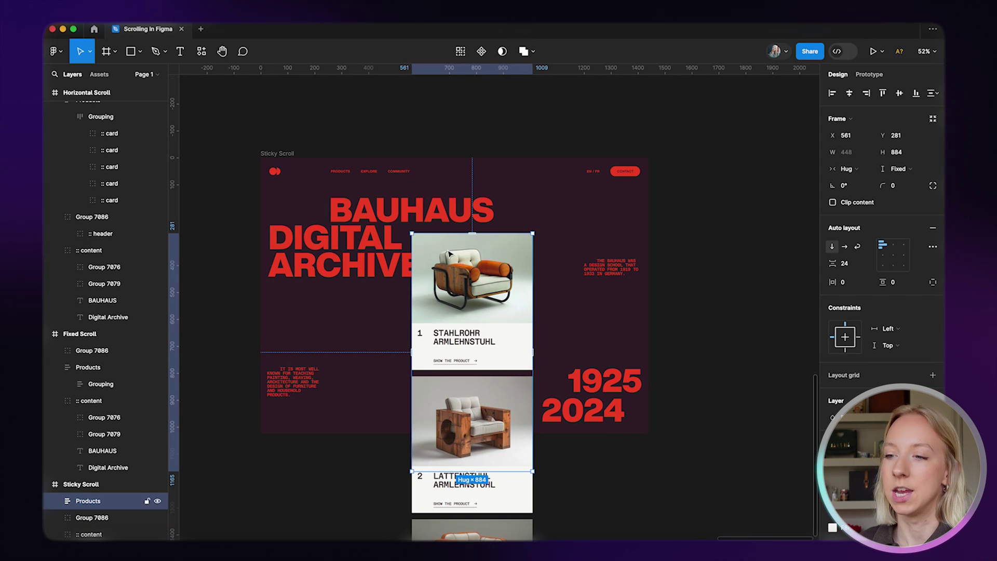
{"action": "scroll", "coordinate": [491, 343], "scroll_direction": "up", "scroll_amount": 3}
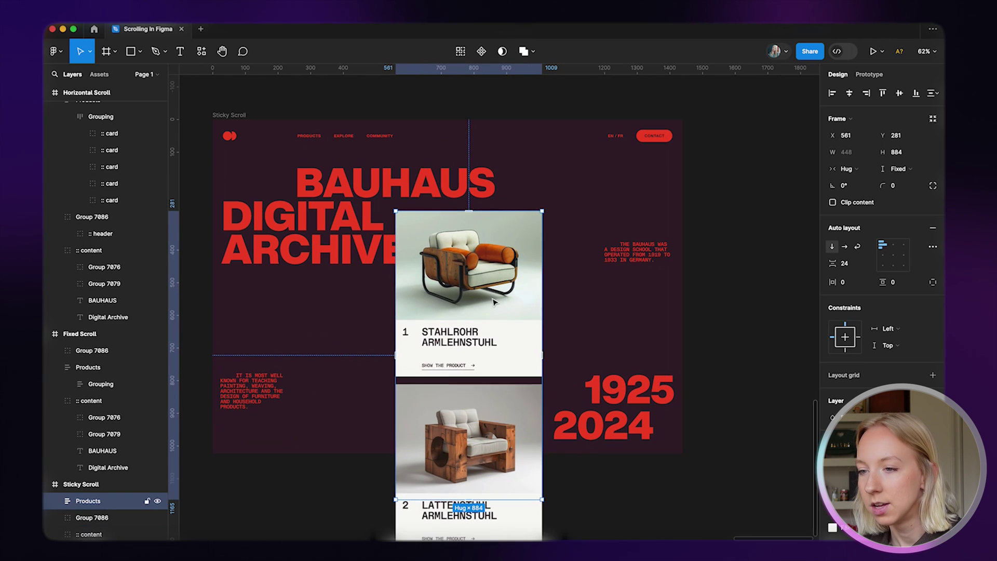
{"action": "scroll", "coordinate": [498, 431], "scroll_direction": "down", "scroll_amount": 4}
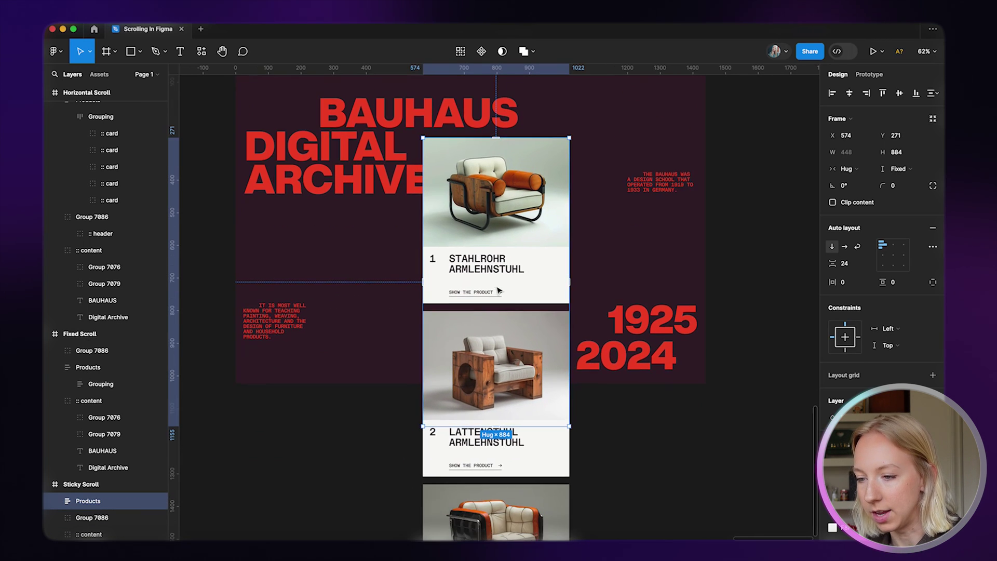
{"action": "scroll", "coordinate": [497, 416], "scroll_direction": "up", "scroll_amount": 3}
{"action": "left_click_drag", "start_coordinate": [497, 415], "coordinate": [494, 362]}
{"action": "scroll", "coordinate": [495, 362], "scroll_direction": "down", "scroll_amount": 5}
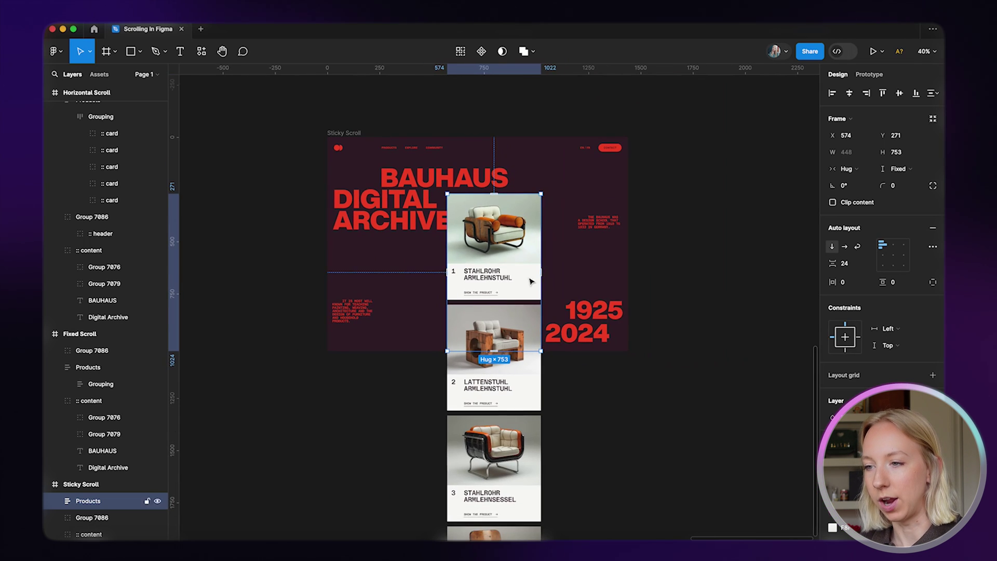
{"action": "left_click", "coordinate": [617, 418]}
{"action": "scroll", "coordinate": [562, 256], "scroll_direction": "down", "scroll_amount": 2}
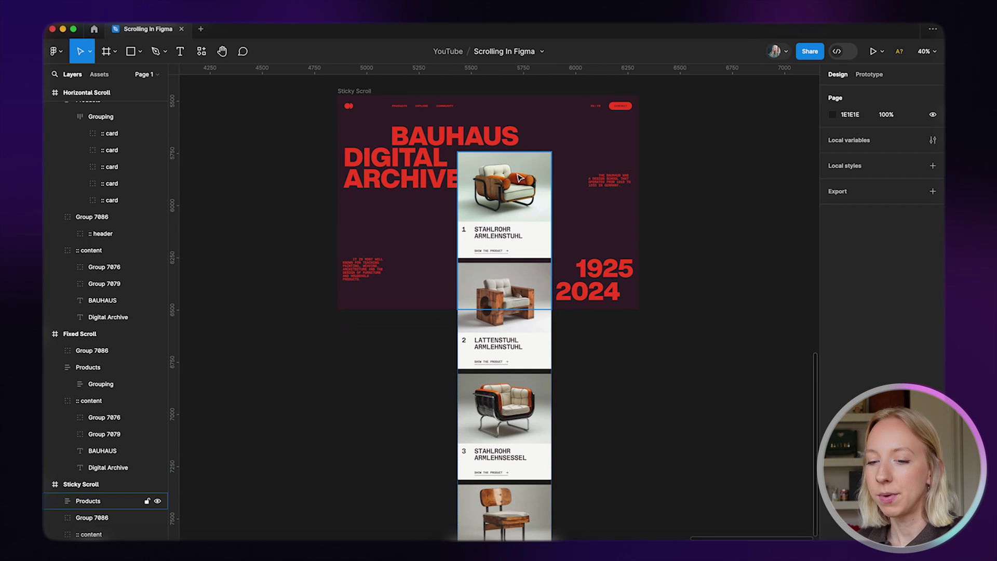
Select all five product cards inside Sticky Scroll's Grouping frame
{"action": "left_click", "coordinate": [510, 227]}
{"action": "left_click", "coordinate": [868, 74]}
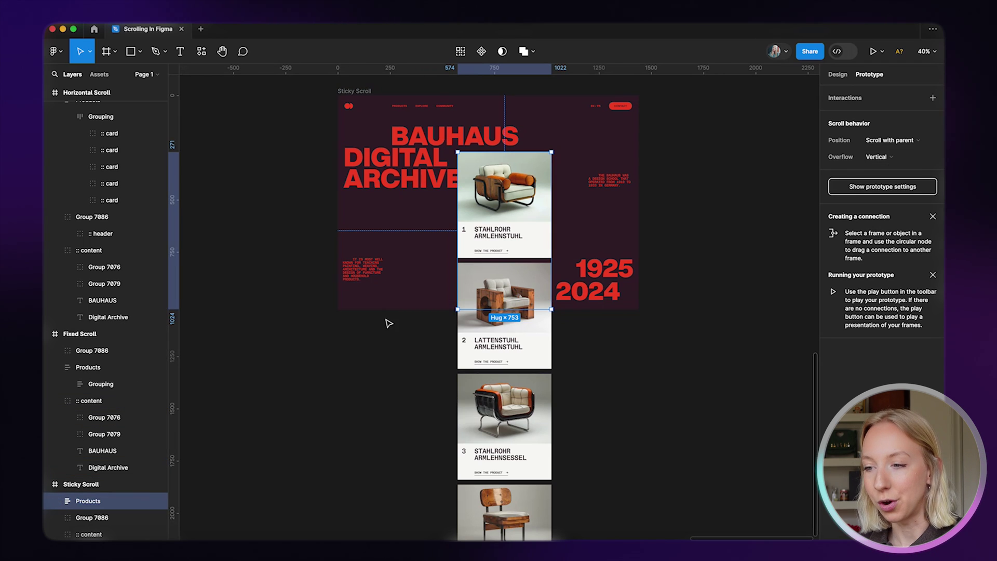
{"action": "double_click", "coordinate": [515, 216]}
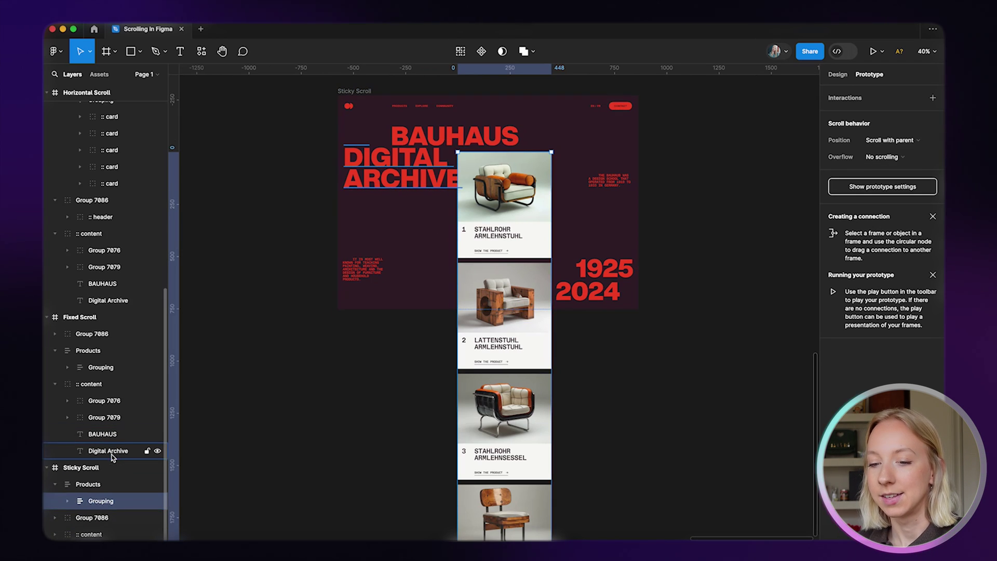
{"action": "left_click", "coordinate": [475, 241]}
{"action": "left_click", "coordinate": [524, 353], "text": "shift"}
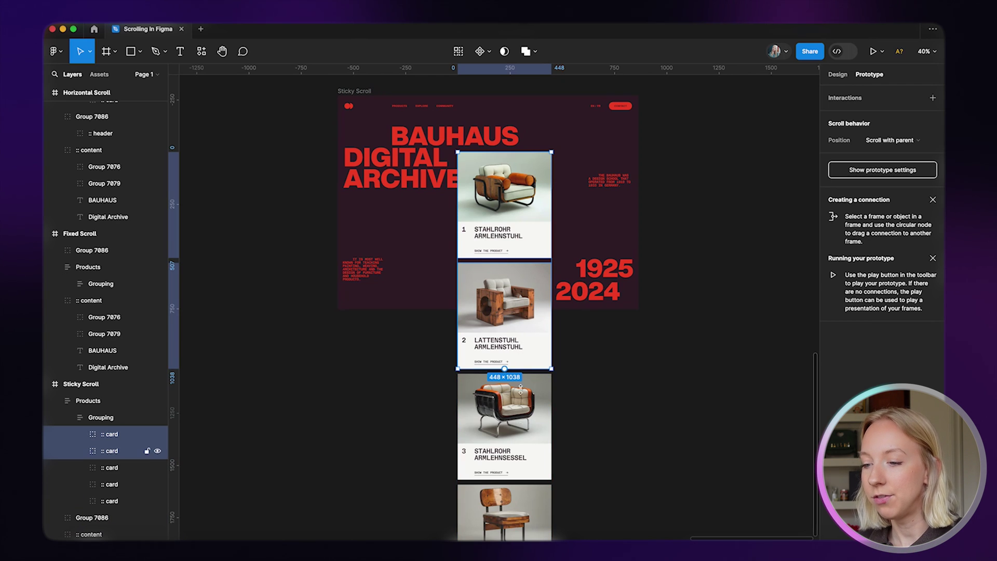
{"action": "left_click", "coordinate": [521, 440], "text": "shift"}
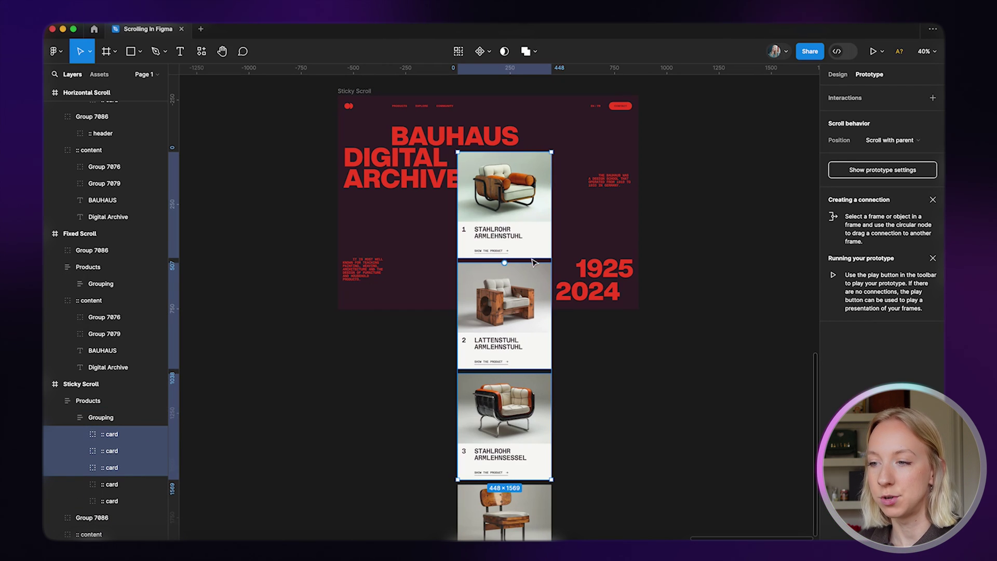
{"action": "left_click", "coordinate": [127, 501]}
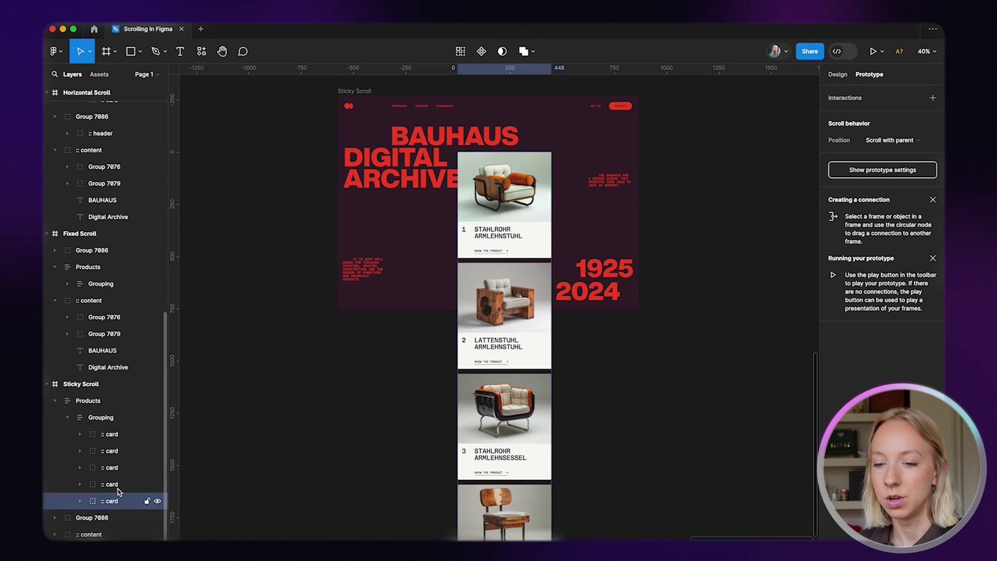
{"action": "left_click", "coordinate": [115, 441], "text": "shift"}
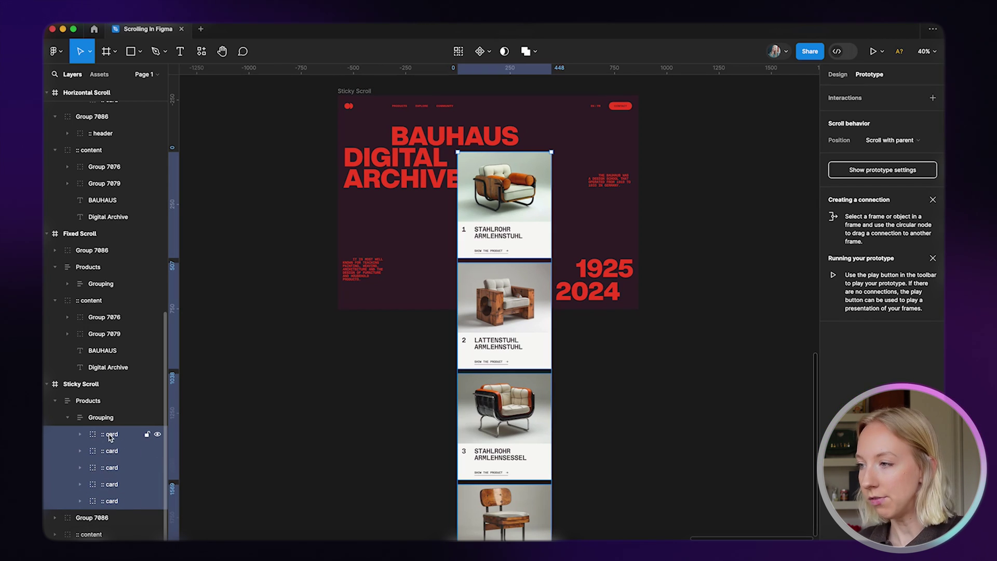
Set the five cards' scroll behavior position to Sticky
{"action": "left_click", "coordinate": [895, 145]}
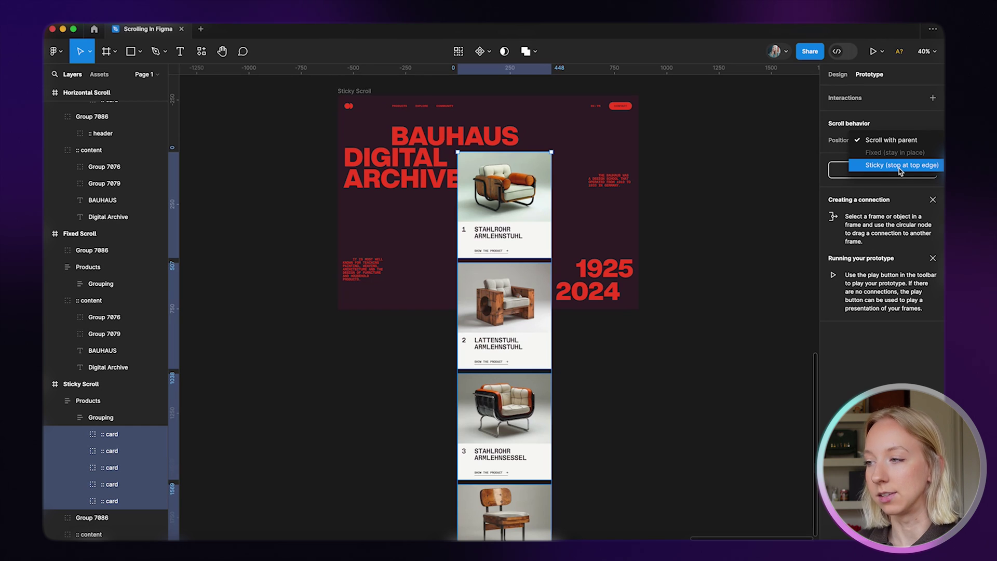
{"action": "left_click", "coordinate": [905, 166]}
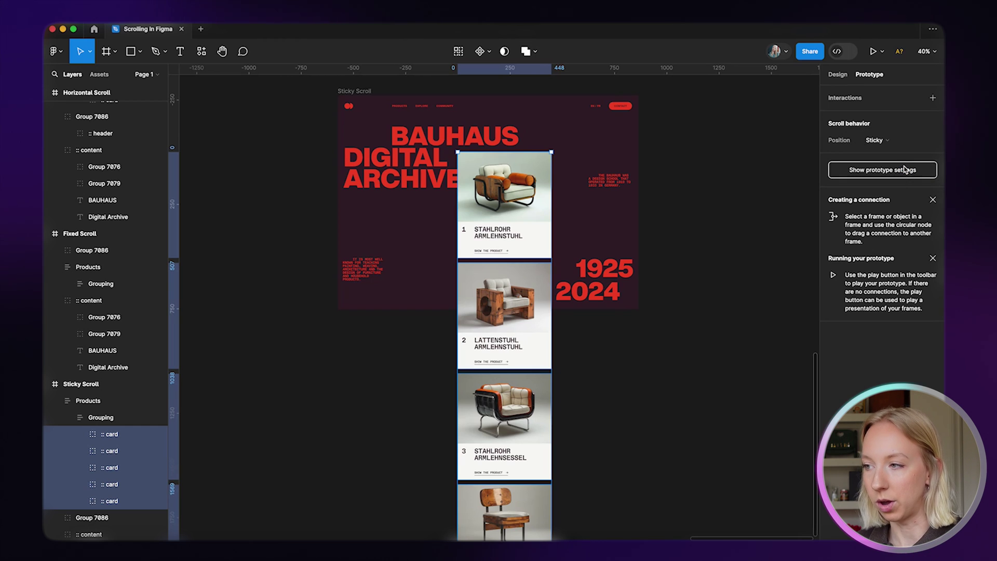
{"action": "left_click", "coordinate": [692, 209]}
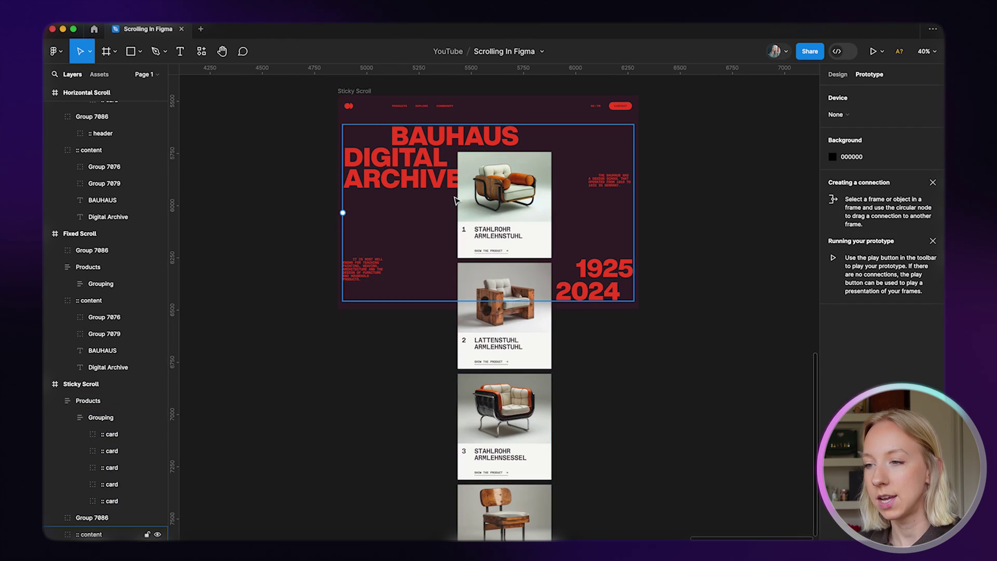
{"action": "scroll", "coordinate": [341, 211], "scroll_direction": "up", "scroll_amount": 2}
{"action": "left_click", "coordinate": [347, 145]}
Play the Sticky Scroll prototype and scroll until the cards stack with card 5 on top
{"action": "left_click", "coordinate": [873, 51]}
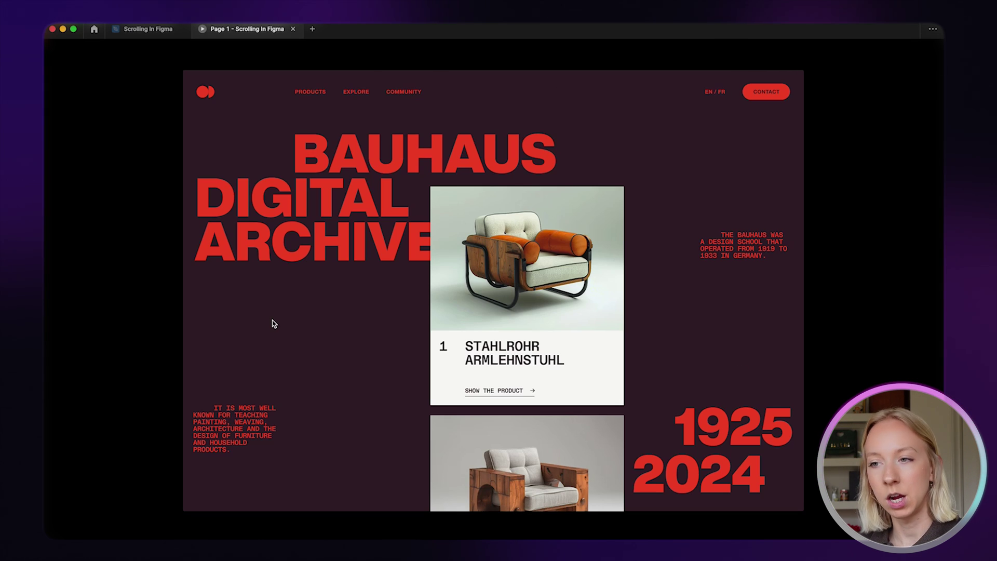
{"action": "scroll", "coordinate": [590, 377], "scroll_direction": "down", "scroll_amount": 10}
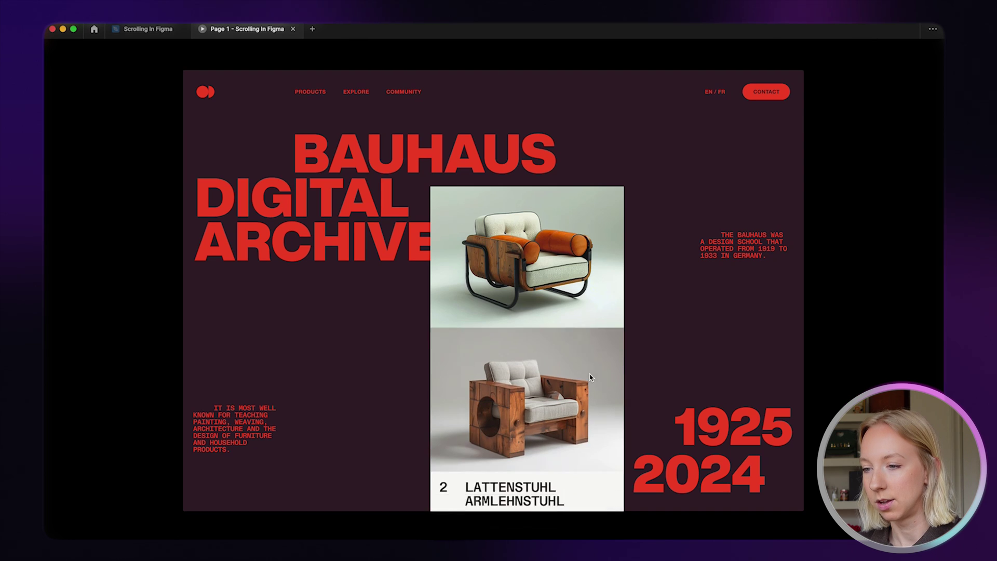
{"action": "scroll", "coordinate": [590, 378], "scroll_direction": "down", "scroll_amount": 10}
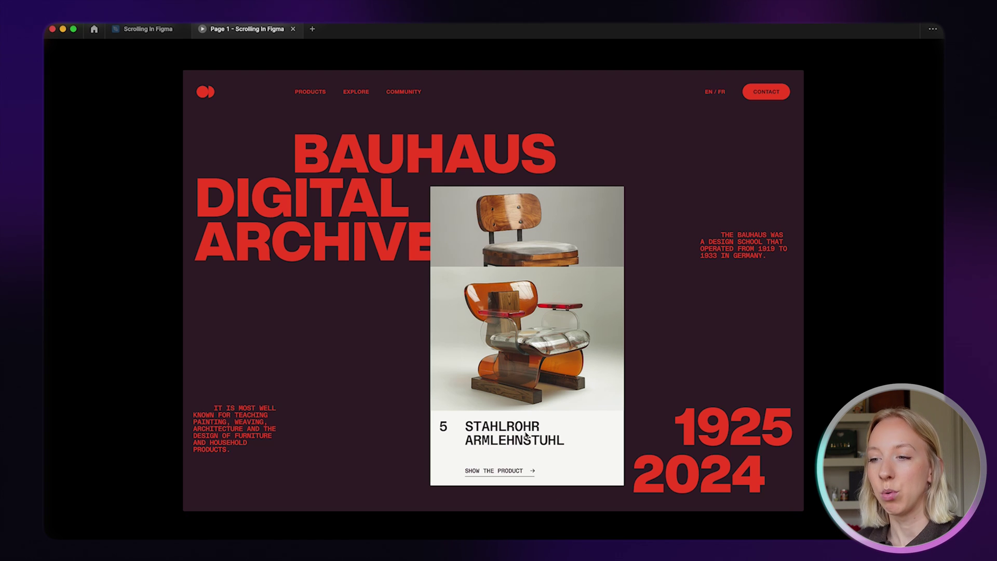
{"action": "scroll", "coordinate": [565, 283], "scroll_direction": "up", "scroll_amount": 10}
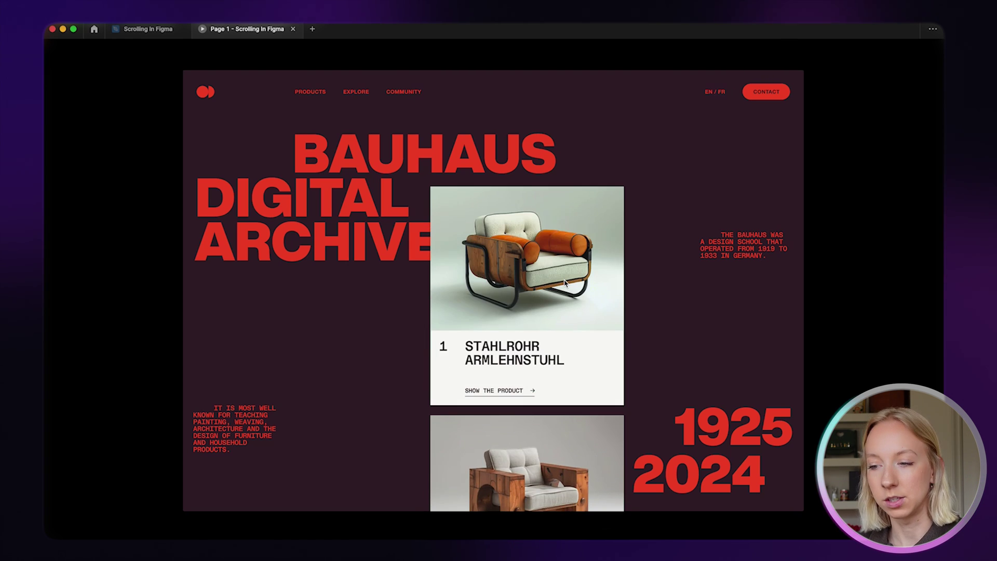
{"action": "scroll", "coordinate": [565, 283], "scroll_direction": "down", "scroll_amount": 10}
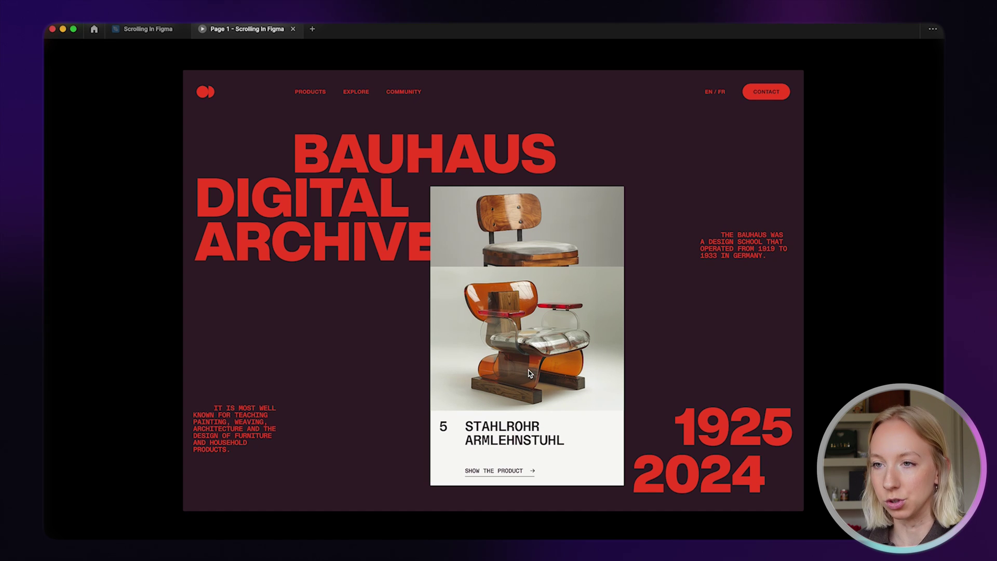
{"action": "scroll", "coordinate": [536, 345], "scroll_direction": "up", "scroll_amount": 3}
{"action": "scroll", "coordinate": [536, 345], "scroll_direction": "down", "scroll_amount": 3}
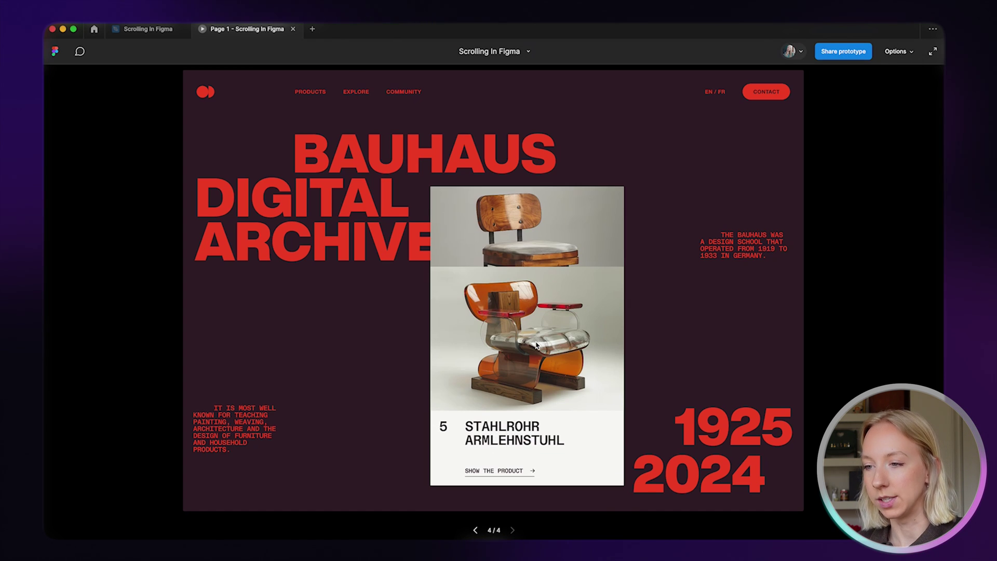
Back in the design file, measure the first product card's distances to the Grouping frame edges
{"action": "left_click", "coordinate": [157, 31]}
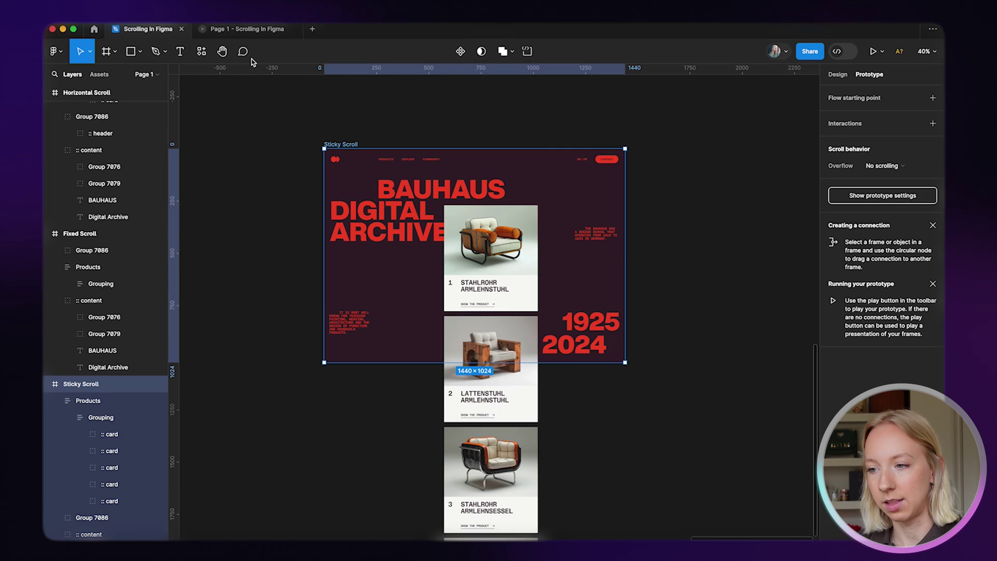
{"action": "left_click", "coordinate": [643, 408]}
{"action": "scroll", "coordinate": [488, 364], "scroll_direction": "up", "scroll_amount": 5}
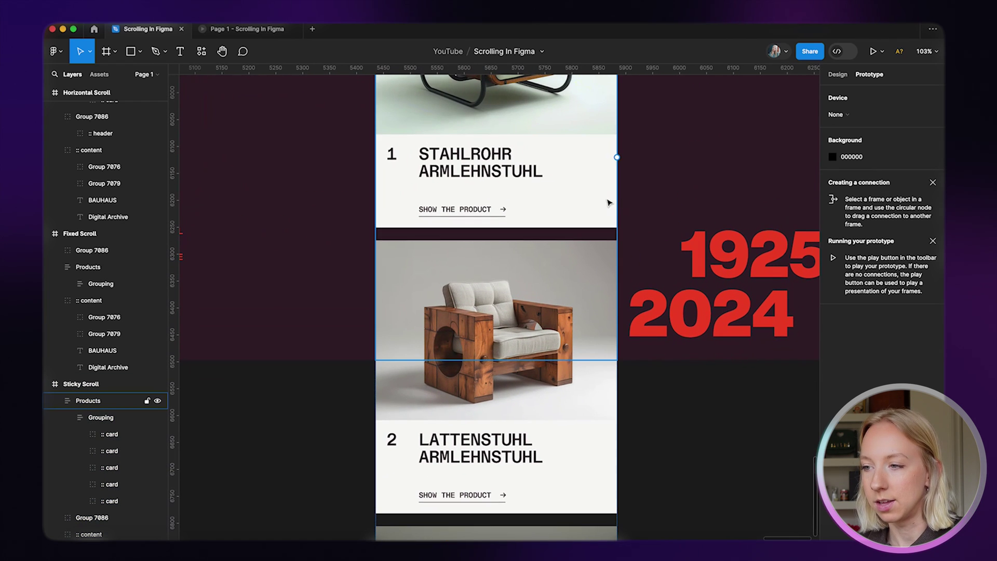
{"action": "left_click", "coordinate": [837, 74]}
{"action": "scroll", "coordinate": [612, 363], "scroll_direction": "up", "scroll_amount": 2}
{"action": "left_click", "coordinate": [517, 259]}
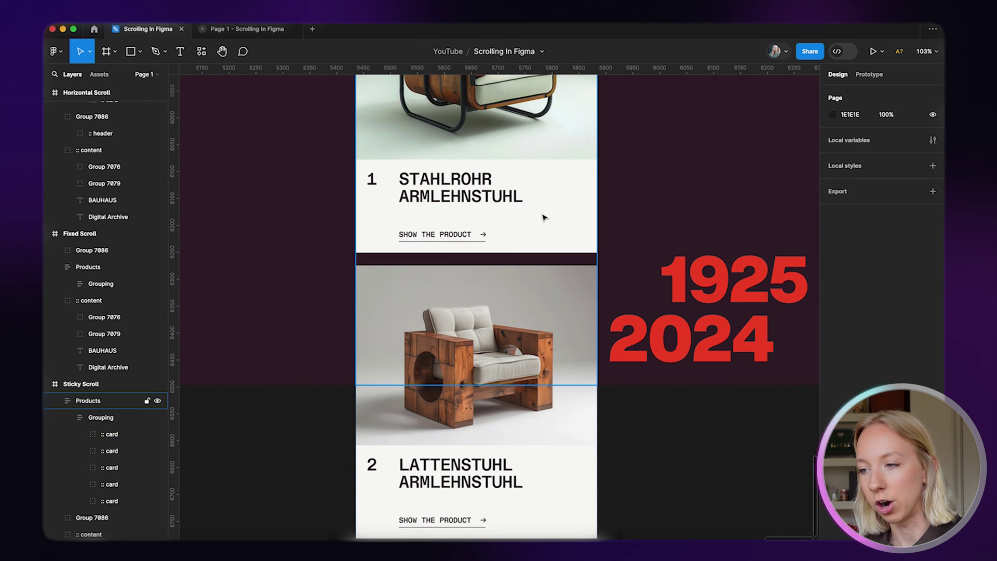
{"action": "left_click", "coordinate": [543, 217]}
{"action": "scroll", "coordinate": [560, 220], "scroll_direction": "down", "scroll_amount": 5}
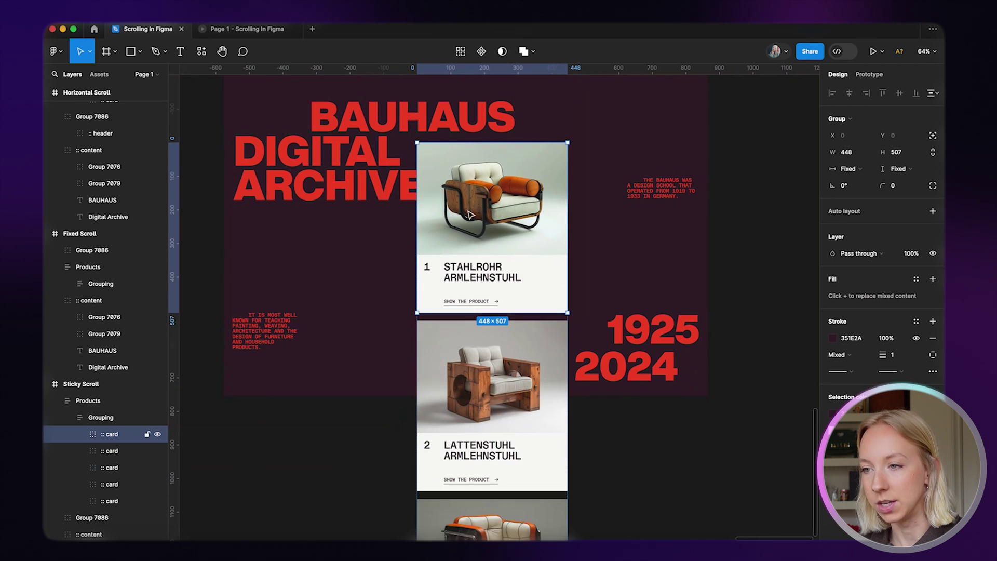
{"action": "scroll", "coordinate": [551, 414], "scroll_direction": "up", "scroll_amount": 2}
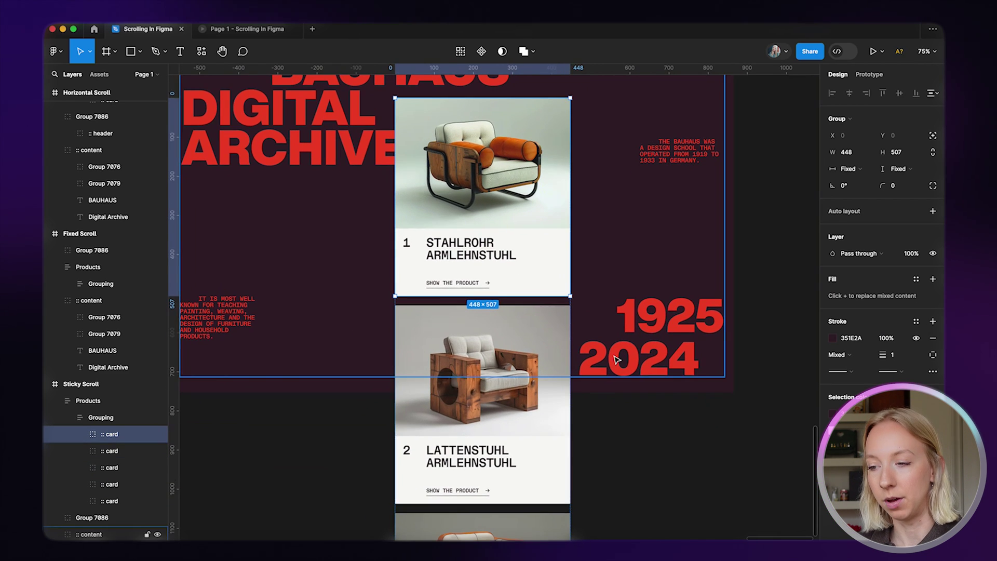
{"action": "scroll", "coordinate": [554, 428], "scroll_direction": "up", "scroll_amount": 3}
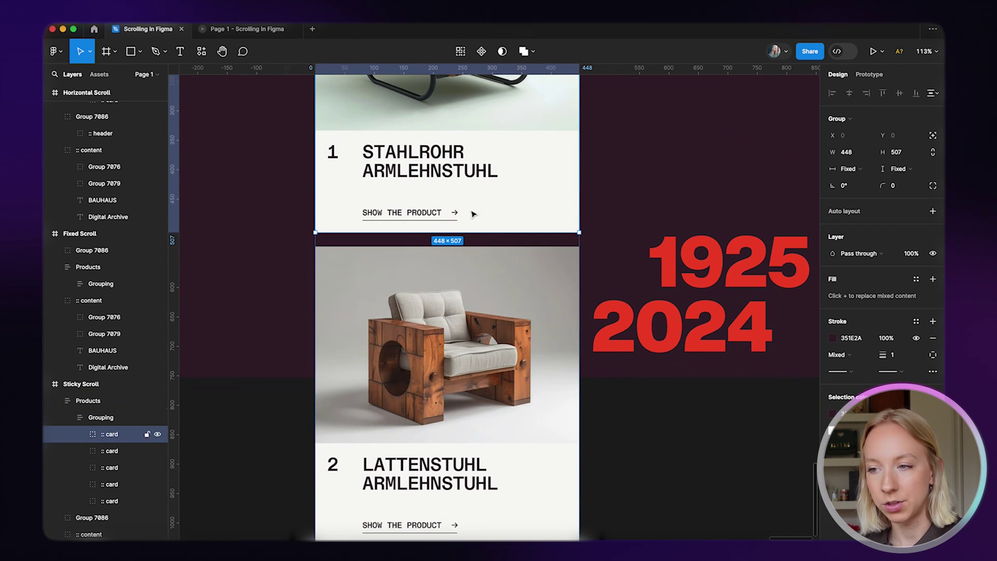
{"action": "key", "text": "alt"}
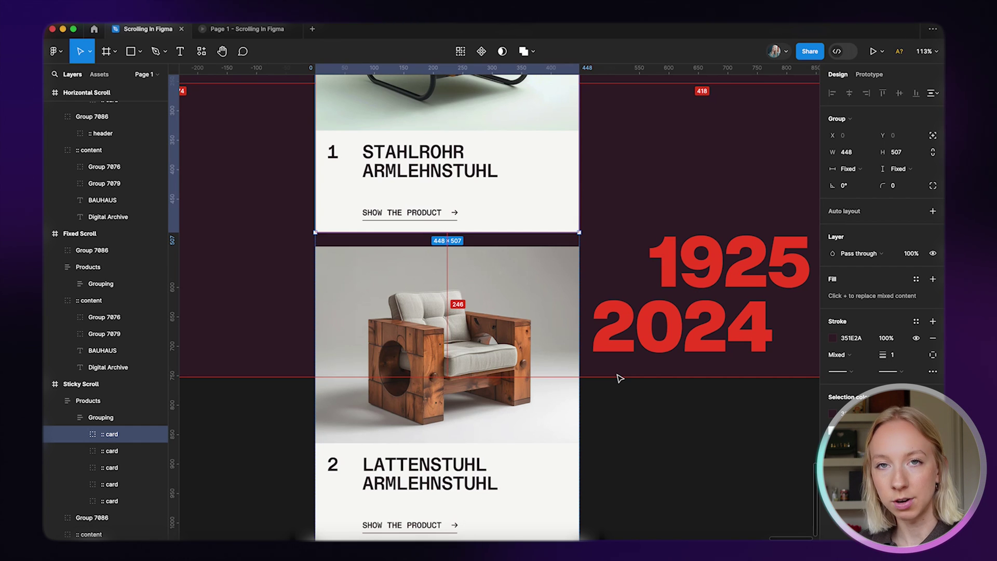
{"action": "scroll", "coordinate": [619, 377], "scroll_direction": "down", "scroll_amount": 5}
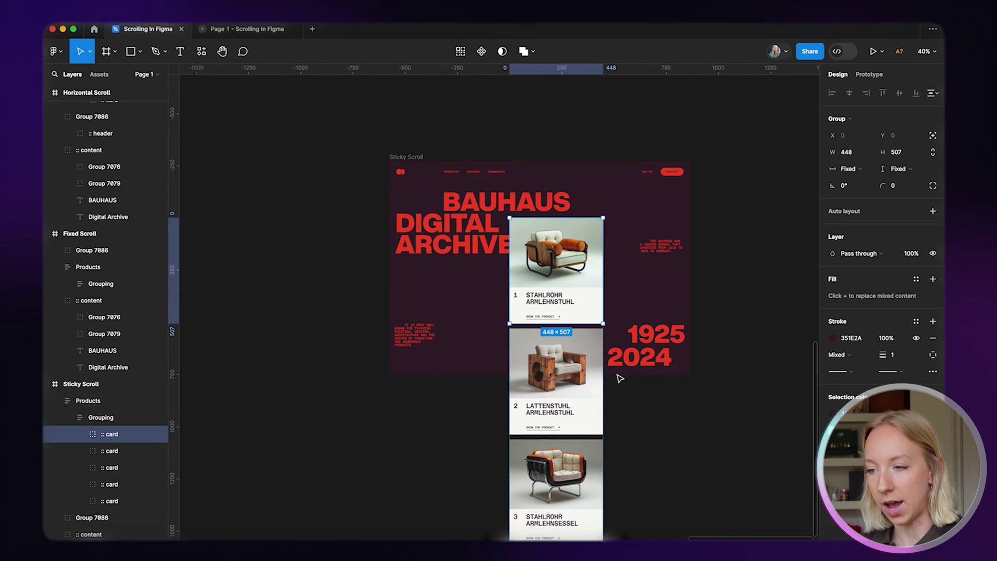
Change the Grouping card stack's auto layout bottom padding from 60 to 246
{"action": "left_click", "coordinate": [98, 418]}
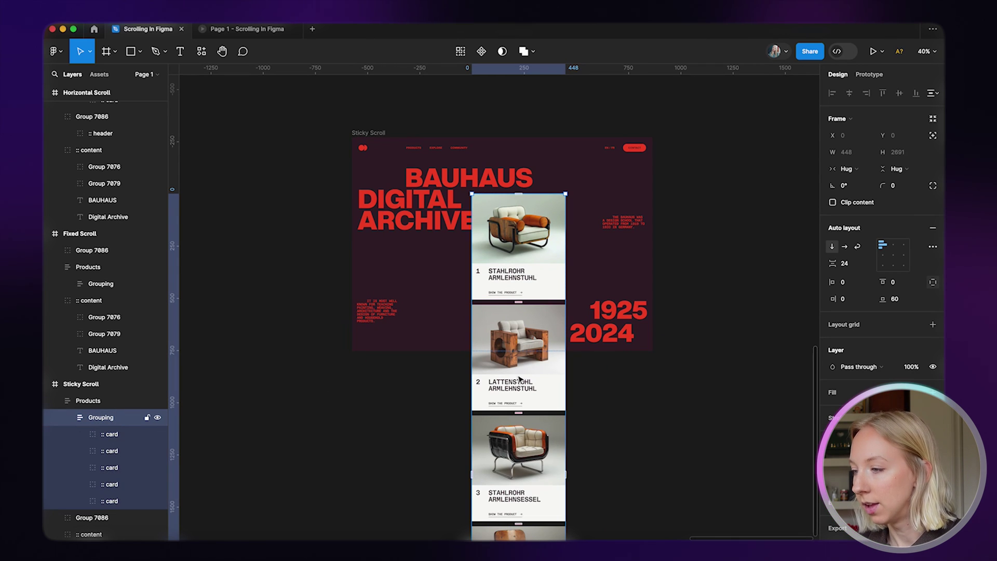
{"action": "left_click", "coordinate": [902, 301]}
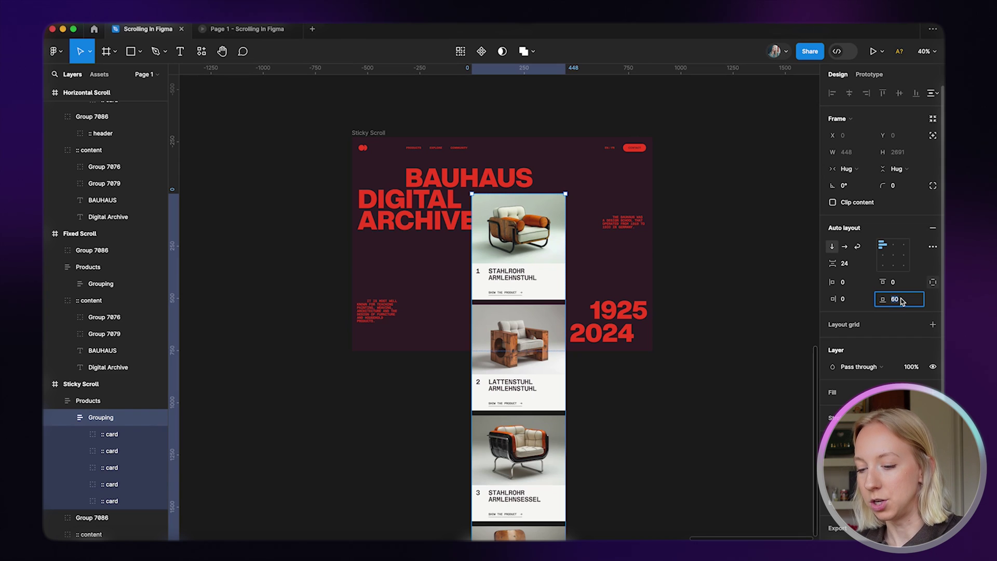
{"action": "type", "text": "24"}
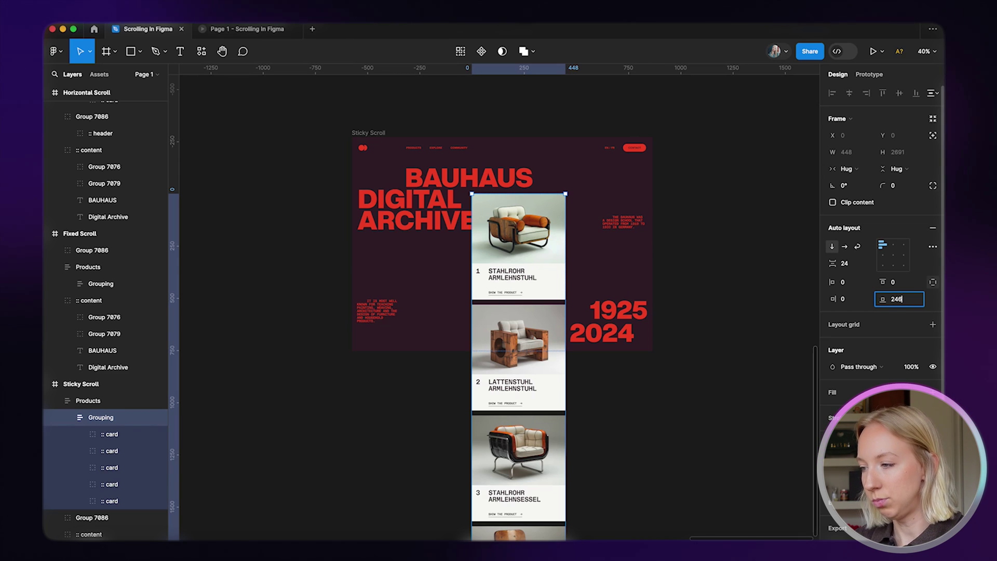
{"action": "key", "text": "Return"}
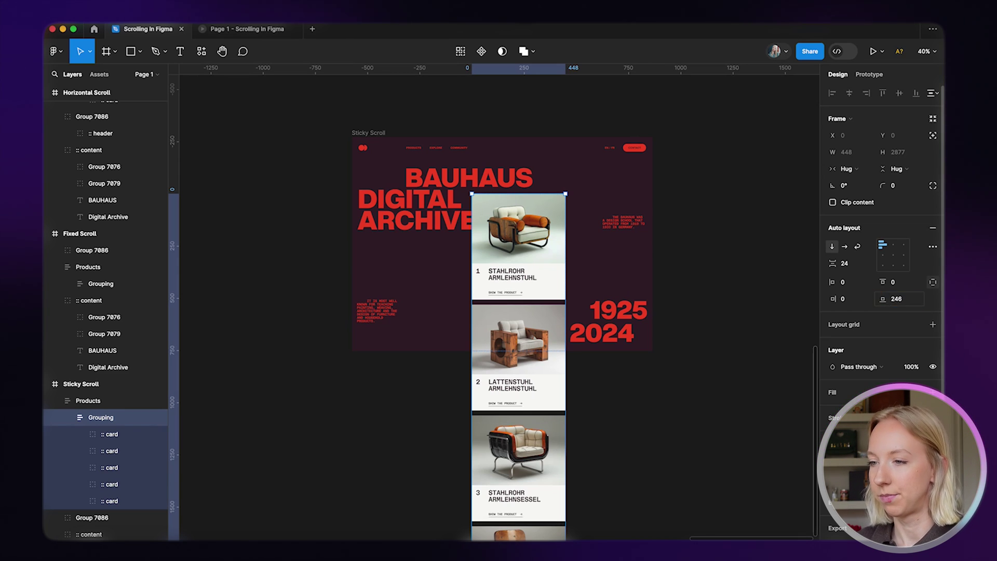
{"action": "left_click", "coordinate": [763, 244]}
{"action": "left_click", "coordinate": [387, 133]}
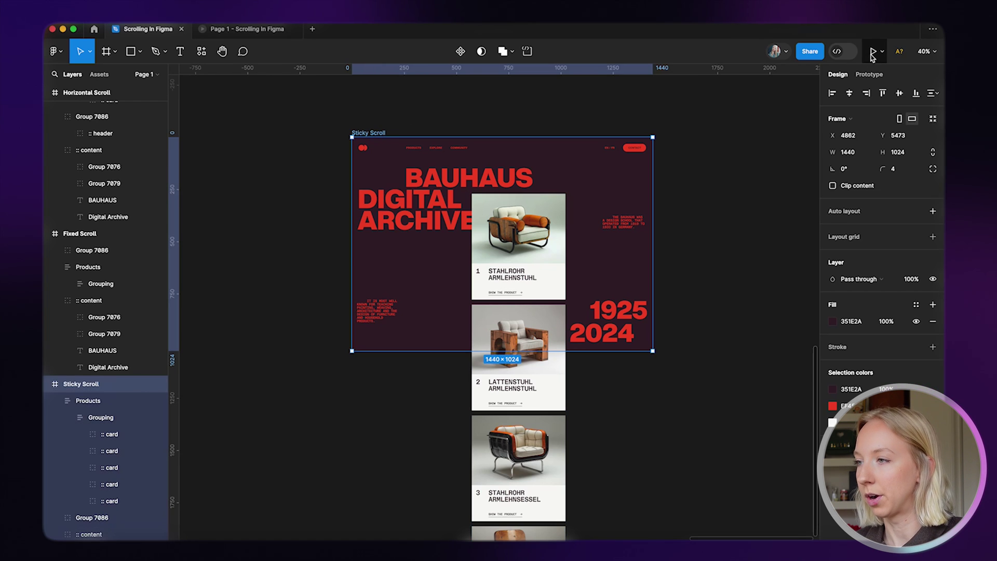
Play the Sticky Scroll prototype and scroll through the chair cards to confirm they stack to card 5
{"action": "left_click", "coordinate": [872, 51]}
{"action": "scroll", "coordinate": [530, 332], "scroll_direction": "down", "scroll_amount": 10}
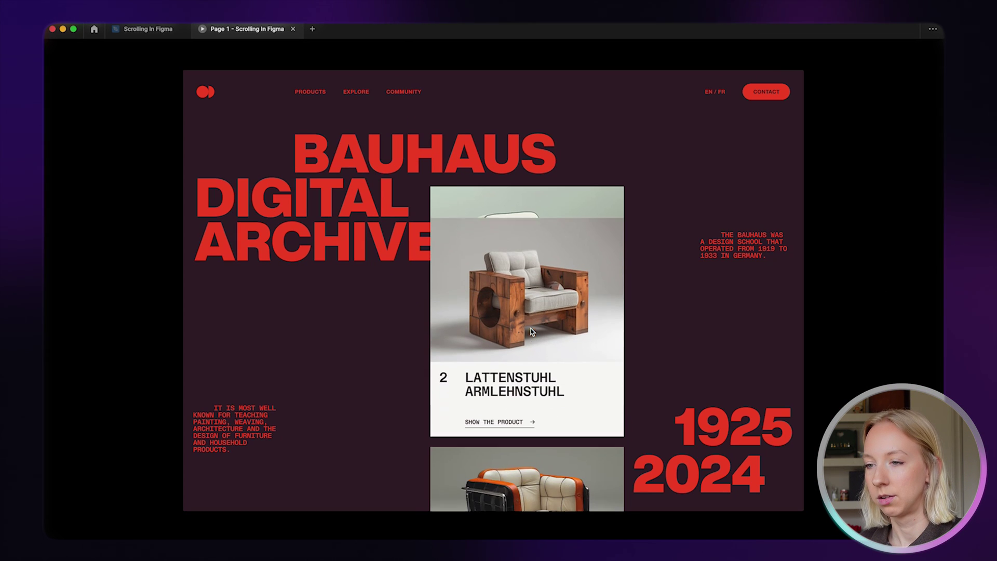
{"action": "scroll", "coordinate": [531, 331], "scroll_direction": "down", "scroll_amount": 3}
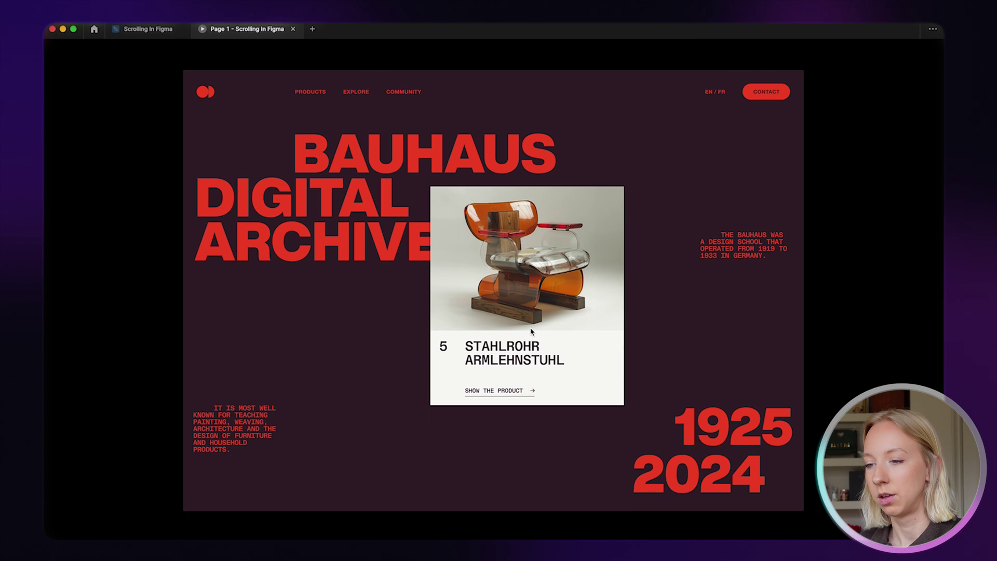
{"action": "scroll", "coordinate": [531, 332], "scroll_direction": "up", "scroll_amount": 12}
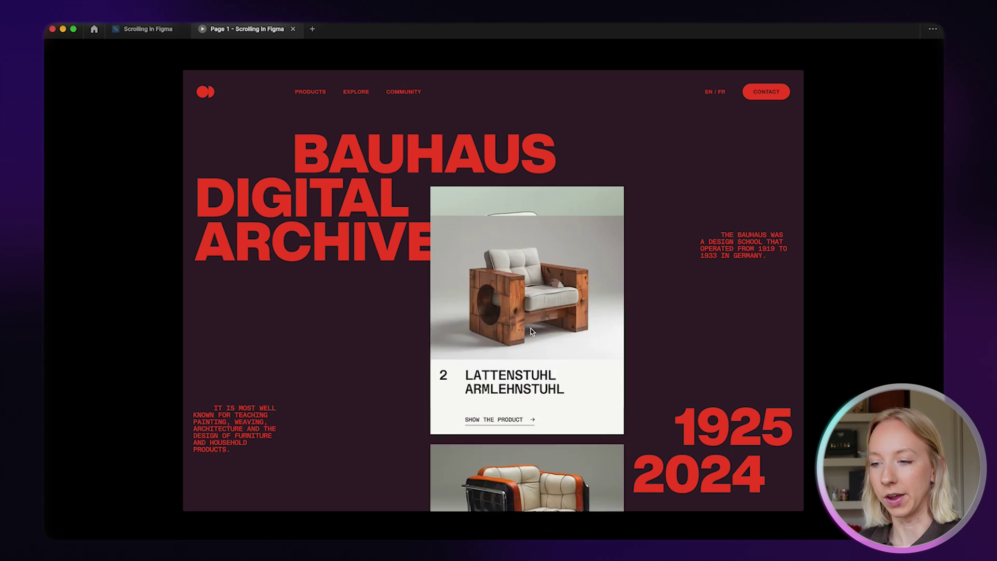
{"action": "scroll", "coordinate": [531, 331], "scroll_direction": "down", "scroll_amount": 12}
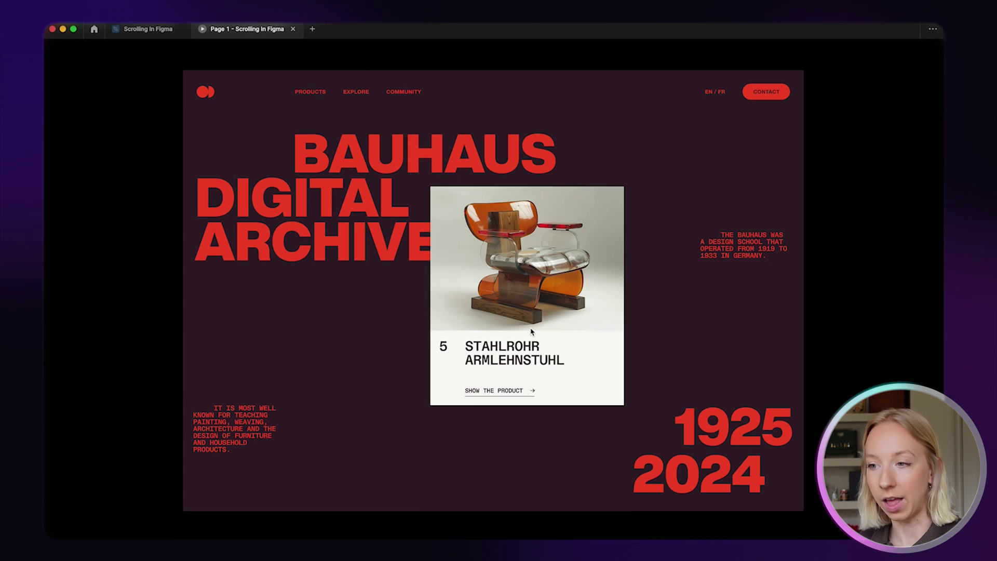
{"action": "scroll", "coordinate": [530, 332], "scroll_direction": "up", "scroll_amount": 12}
{"action": "scroll", "coordinate": [531, 331], "scroll_direction": "down", "scroll_amount": 12}
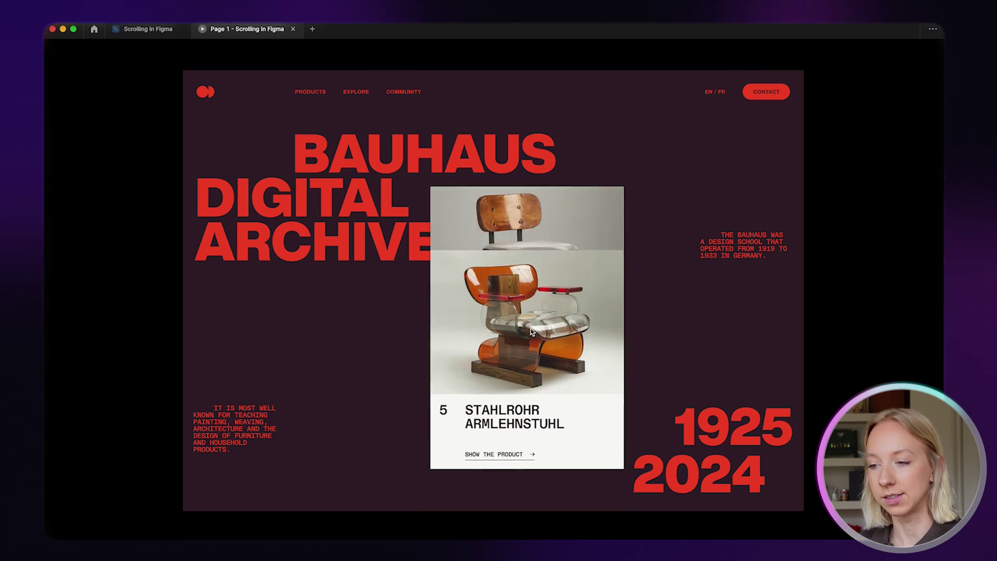